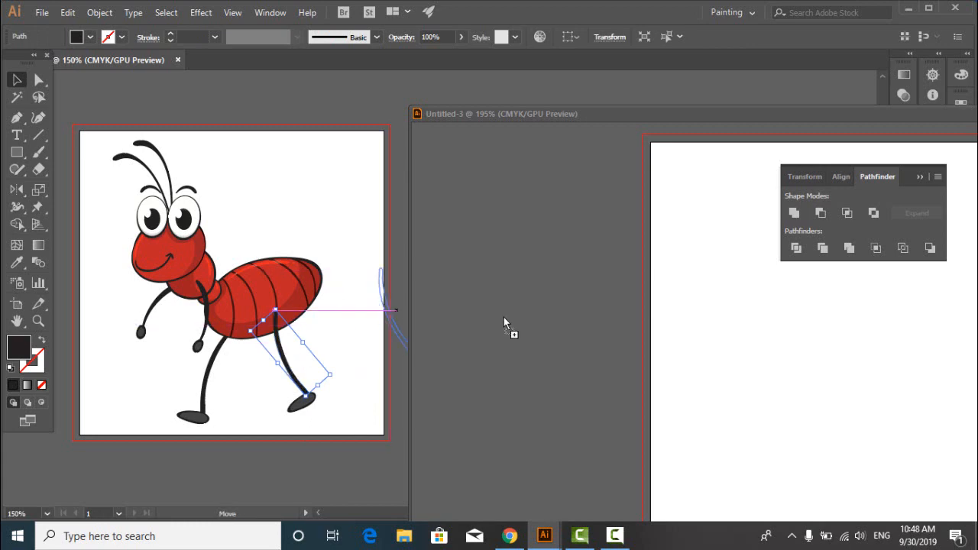
- Copy the ant's rear leg into the Untitled-3 document and reposition that document's window beside the ant
{"action": "left_click_drag", "start_coordinate": [797, 353], "coordinate": [783, 346]}
{"action": "left_click_drag", "start_coordinate": [664, 114], "coordinate": [559, 106]}
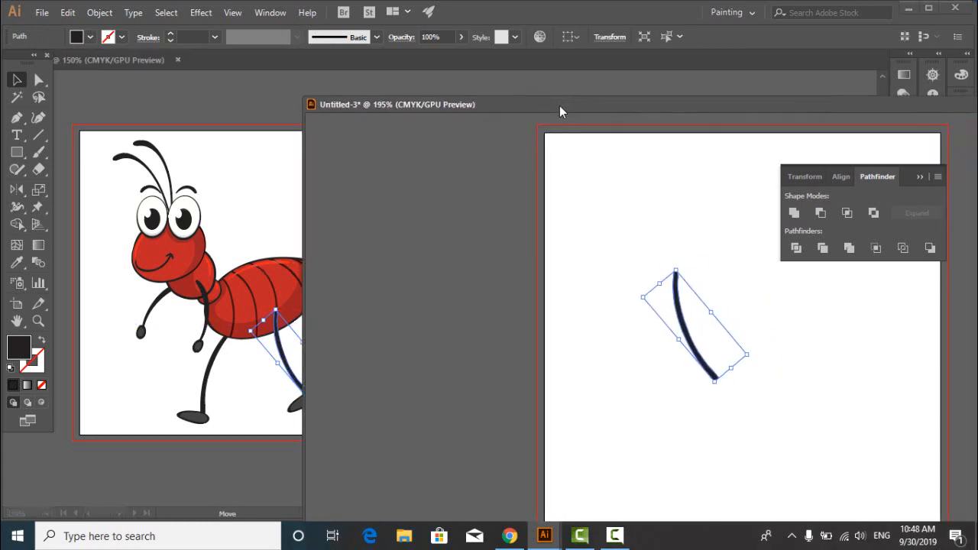
{"action": "left_click", "coordinate": [692, 260]}
- Start a PNG export of the leg and create and open a folder named ant on the Desktop as its destination
{"action": "left_click", "coordinate": [42, 12]}
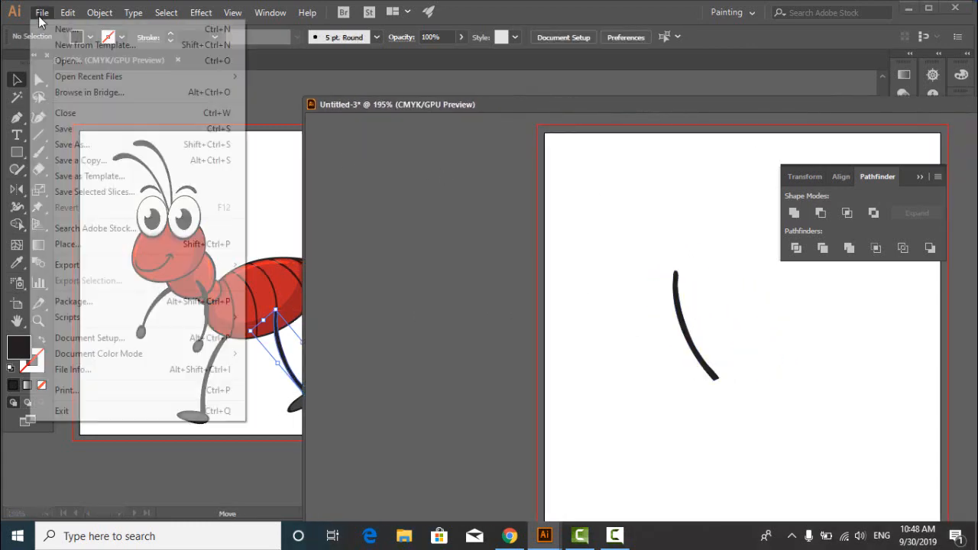
{"action": "mouse_move", "coordinate": [125, 265]}
{"action": "left_click", "coordinate": [283, 281]}
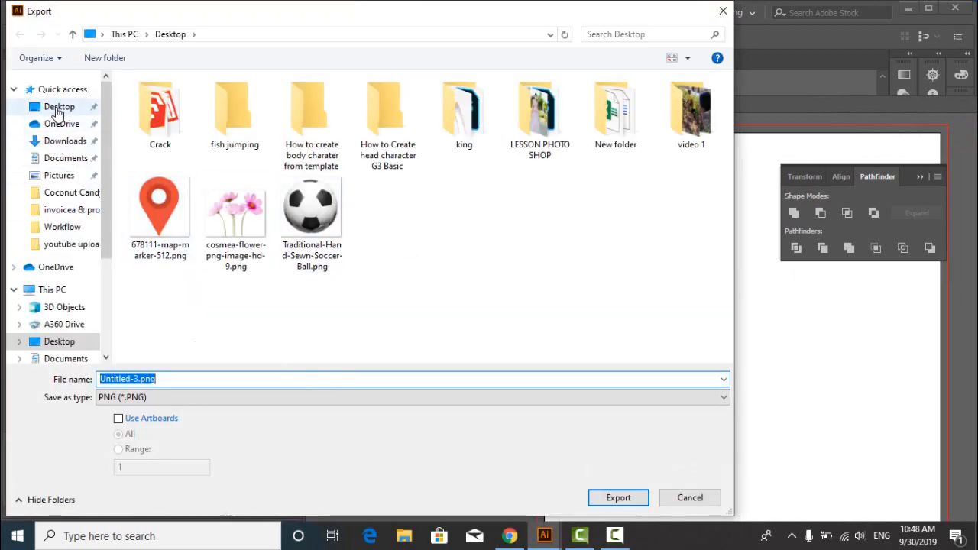
{"action": "left_click", "coordinate": [58, 107]}
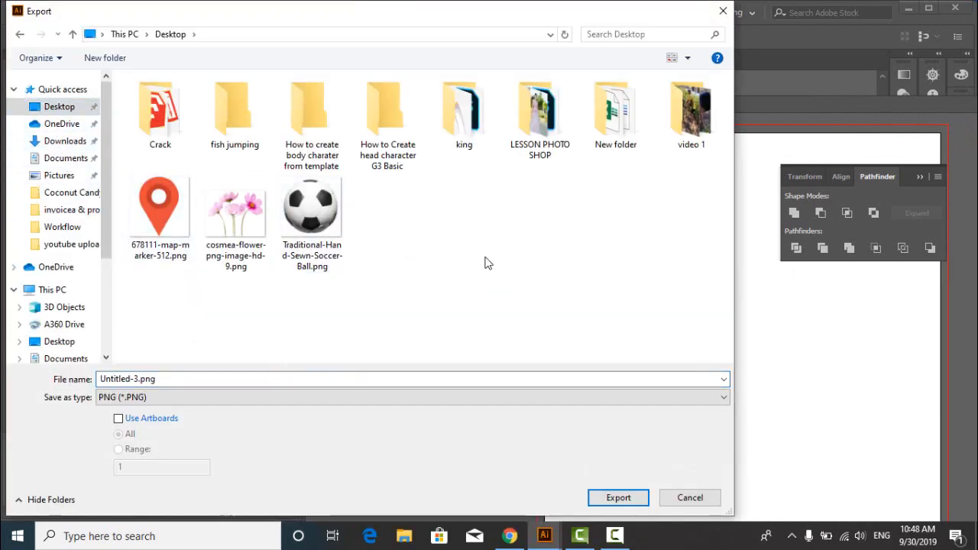
{"action": "right_click", "coordinate": [485, 260]}
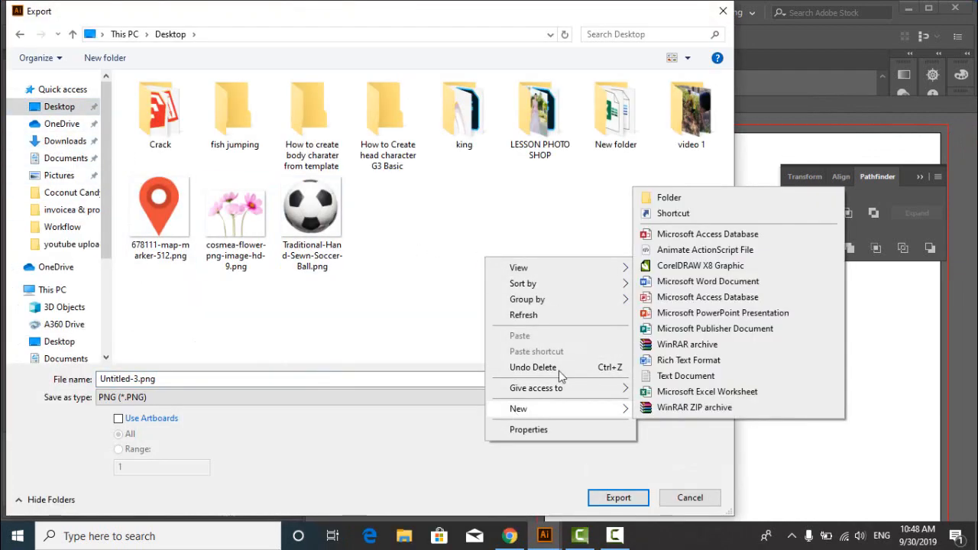
{"action": "left_click", "coordinate": [667, 197]}
{"action": "type", "text": "ant"}
{"action": "key", "text": "Return"}
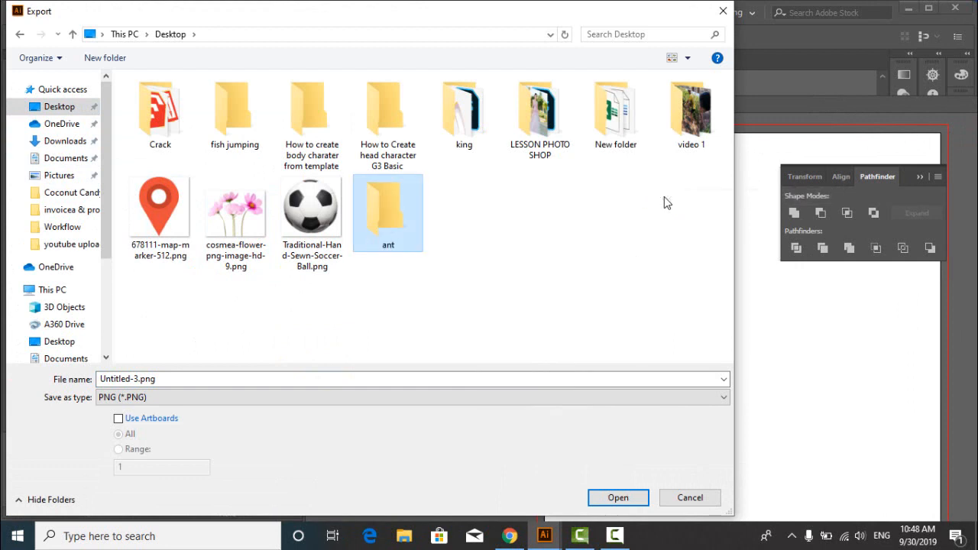
{"action": "left_click", "coordinate": [543, 273]}
{"action": "left_click", "coordinate": [413, 216]}
{"action": "double_click", "coordinate": [411, 218]}
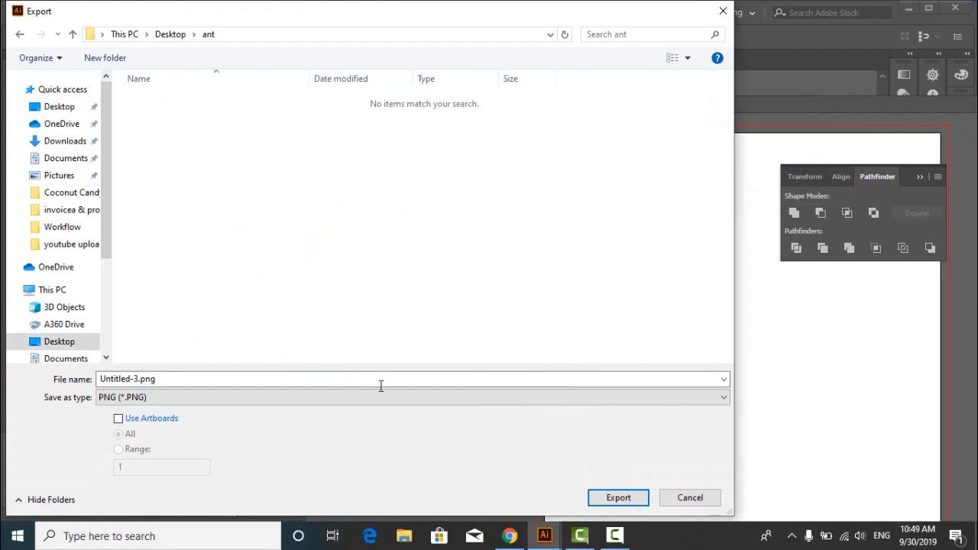
- Export the leg as Llg.png at High (300 ppi) with a transparent background
{"action": "left_click", "coordinate": [377, 380]}
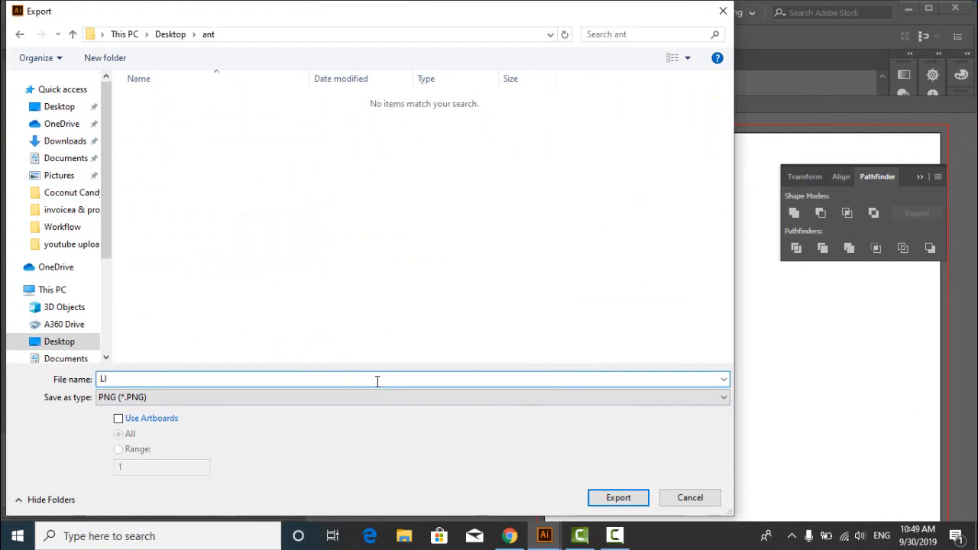
{"action": "left_click", "coordinate": [619, 497]}
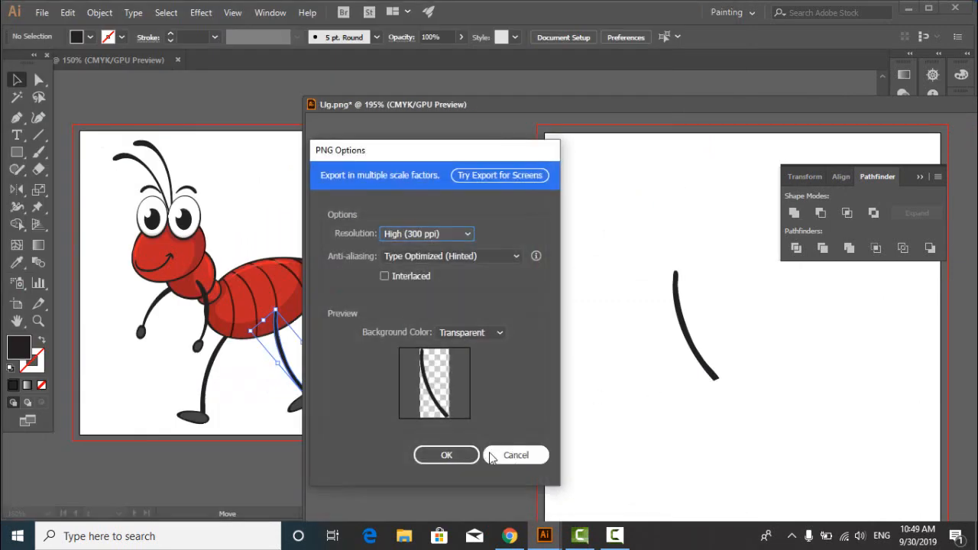
{"action": "left_click", "coordinate": [465, 452]}
- Replace the exported leg in Untitled-3 with a copy of the ant's other walking leg
{"action": "left_click_drag", "start_coordinate": [663, 372], "coordinate": [664, 371]}
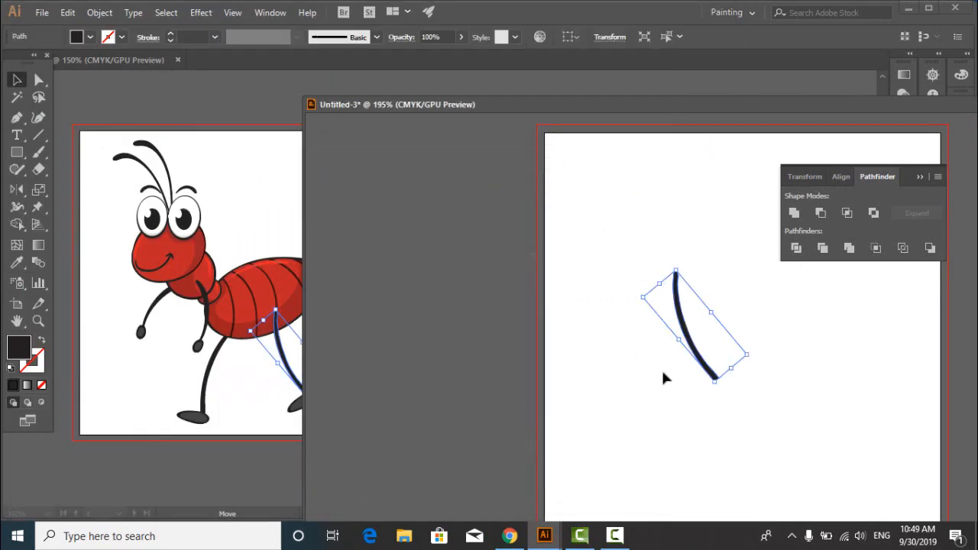
{"action": "key", "text": "Delete"}
{"action": "left_click", "coordinate": [214, 365]}
{"action": "left_click_drag", "start_coordinate": [214, 365], "coordinate": [672, 354]}
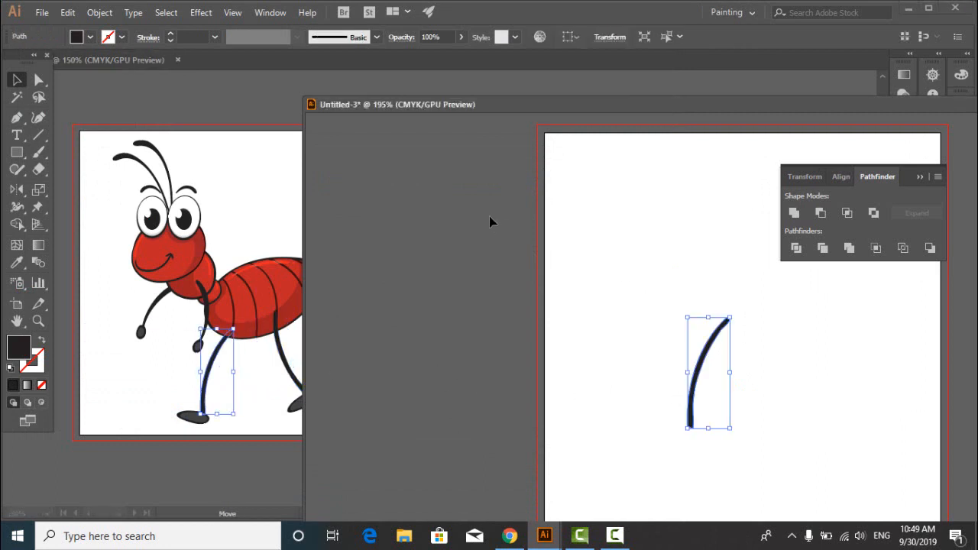
{"action": "left_click", "coordinate": [748, 351]}
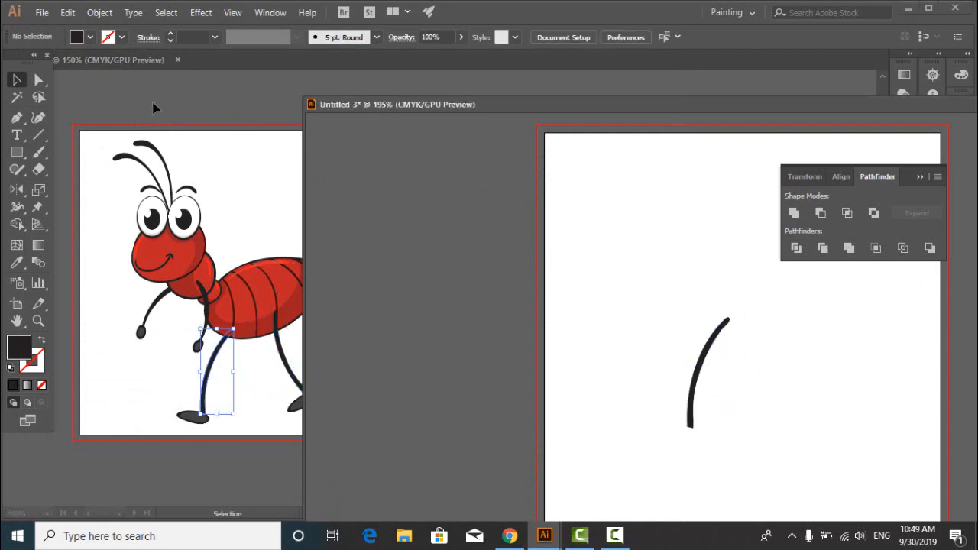
- Export the second leg into the ant folder as Rlg.png
{"action": "left_click", "coordinate": [42, 13]}
{"action": "mouse_move", "coordinate": [126, 267]}
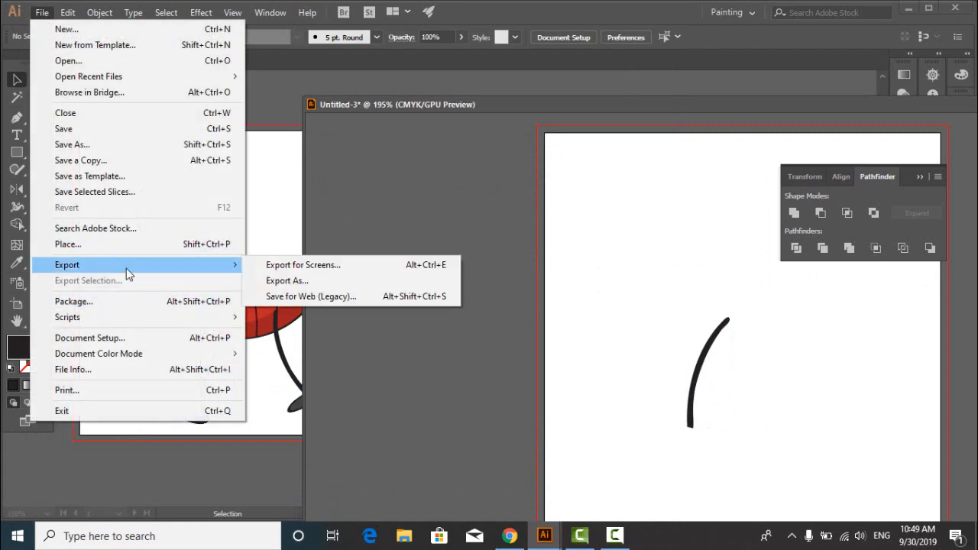
{"action": "left_click", "coordinate": [320, 281]}
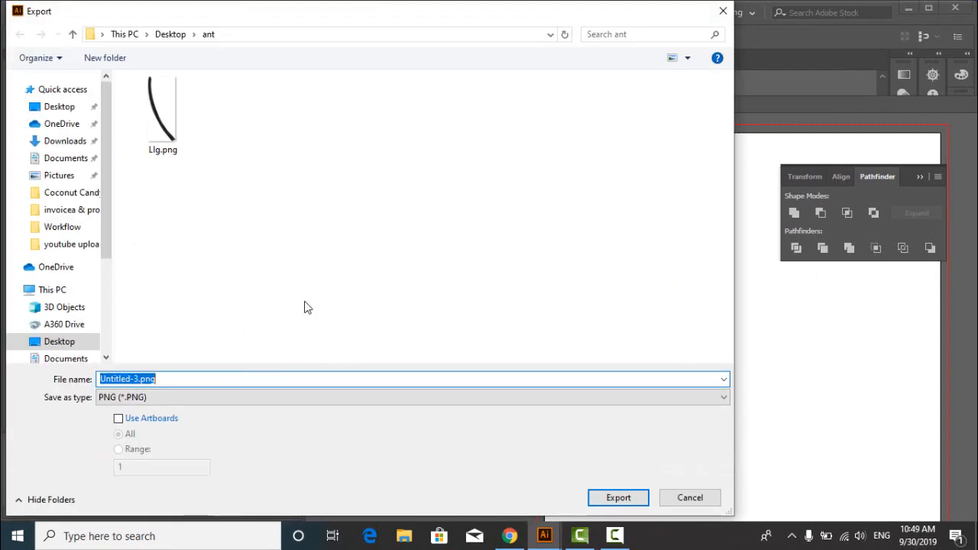
{"action": "left_click", "coordinate": [633, 507]}
{"action": "left_click", "coordinate": [446, 452]}
- Delete the exported second leg from Untitled-3 and copy the ant's front foot there
{"action": "left_click_drag", "start_coordinate": [698, 316], "coordinate": [770, 492]}
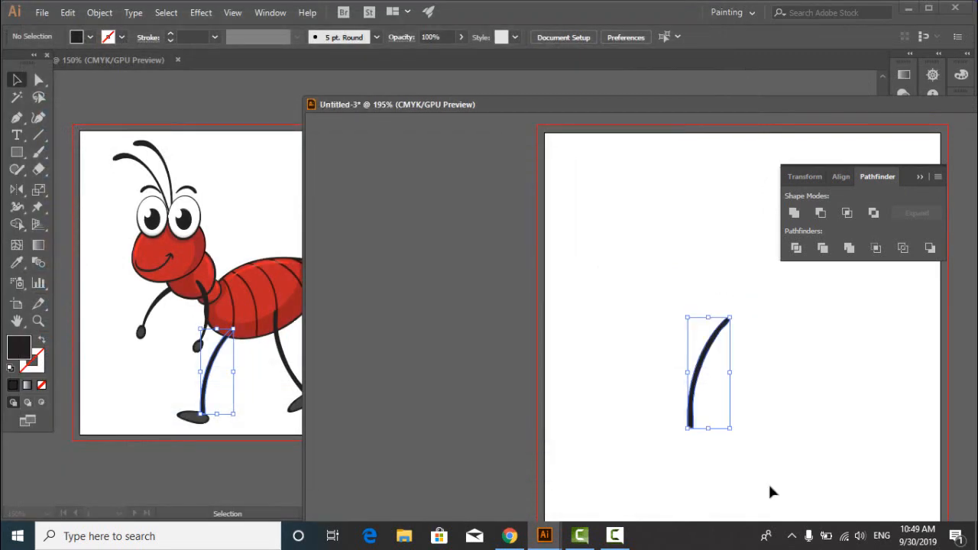
{"action": "key", "text": "Delete"}
{"action": "left_click", "coordinate": [248, 411]}
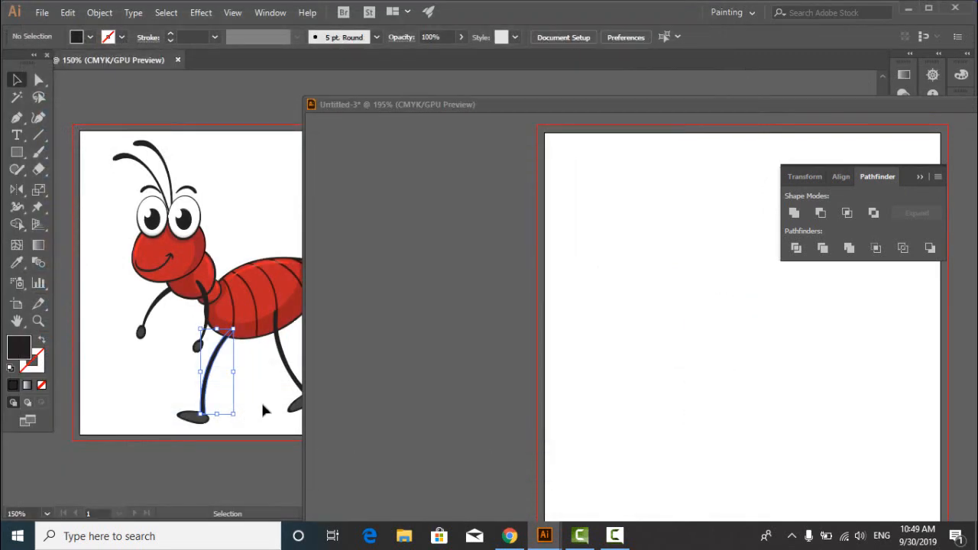
{"action": "left_click", "coordinate": [190, 419]}
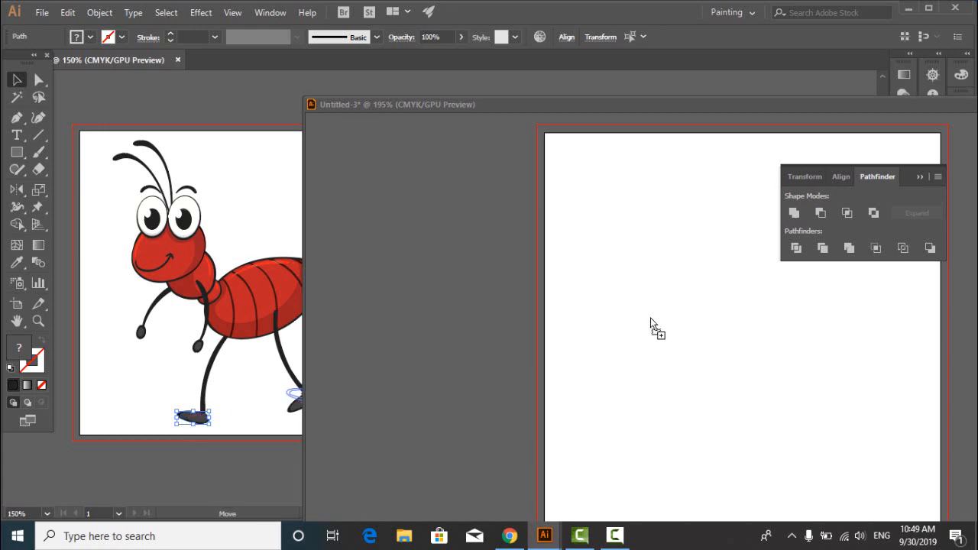
{"action": "left_click_drag", "start_coordinate": [650, 324], "coordinate": [653, 321]}
{"action": "left_click", "coordinate": [647, 391]}
- Export the foot into the ant folder as lg.png at High (300 ppi) with a transparent background
{"action": "left_click", "coordinate": [42, 13]}
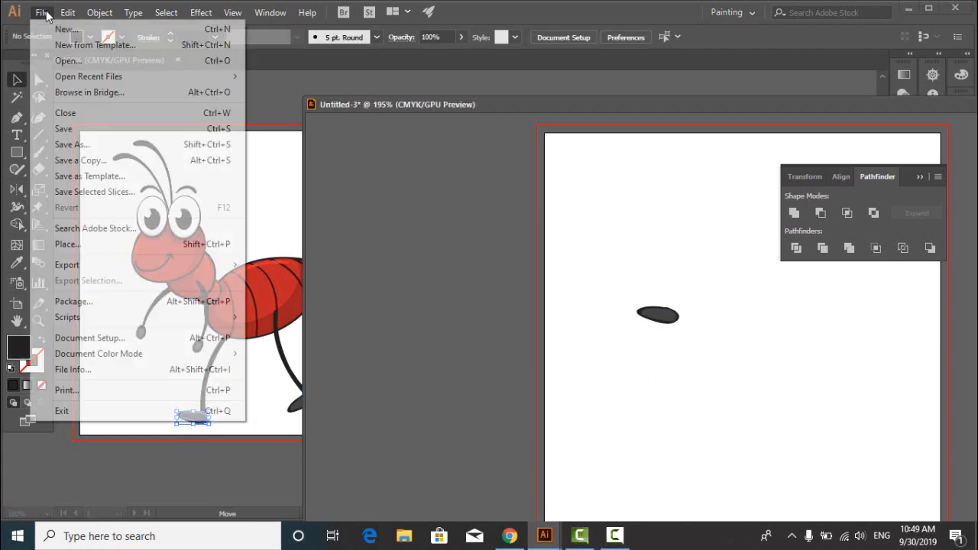
{"action": "mouse_move", "coordinate": [112, 265]}
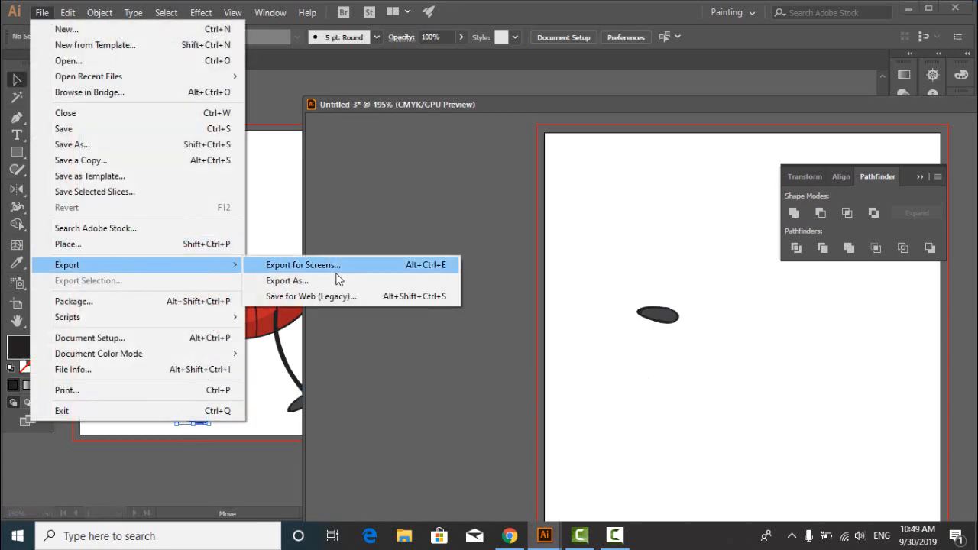
{"action": "left_click", "coordinate": [334, 279]}
{"action": "type", "text": "lg"}
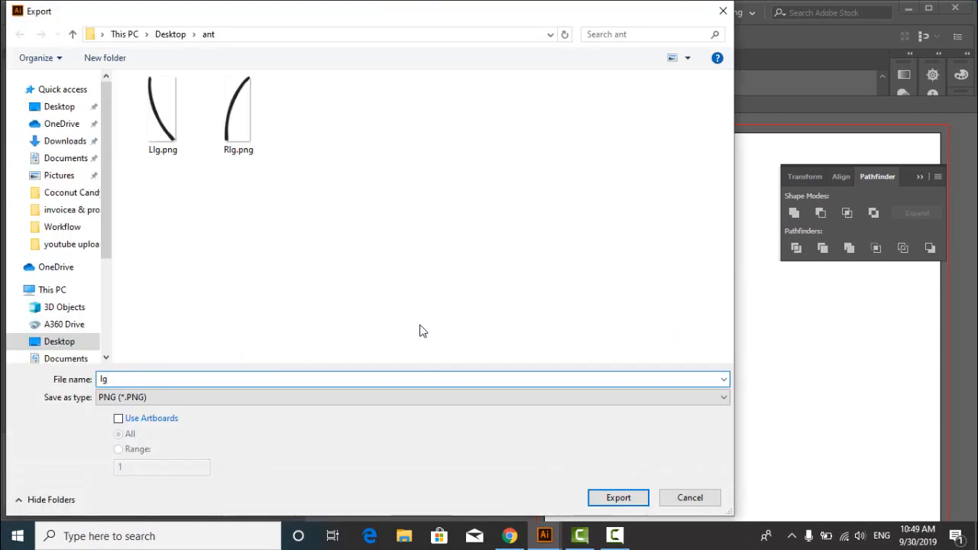
{"action": "left_click", "coordinate": [609, 499]}
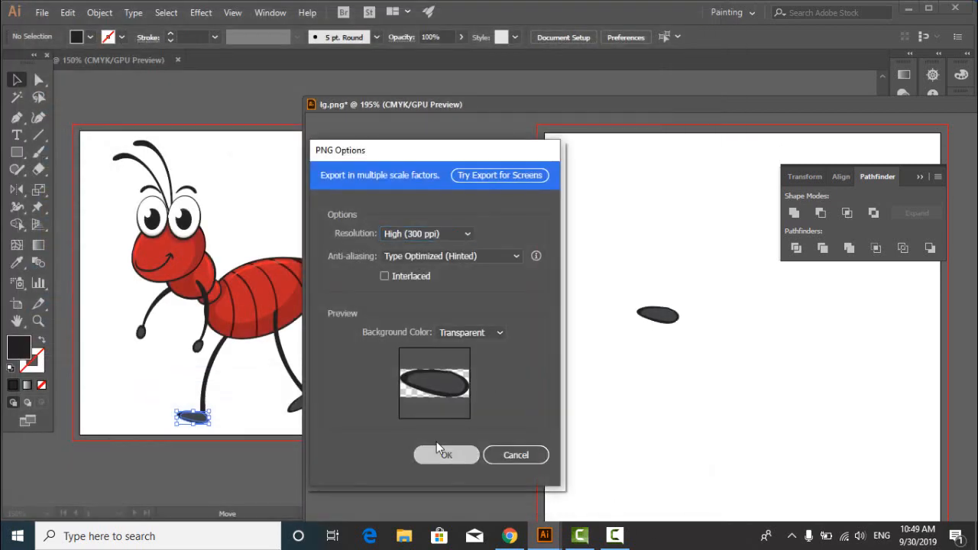
{"action": "left_click", "coordinate": [459, 455]}
- Copy the ant's front arm with its hand into Untitled-3 and delete the exported foot
{"action": "left_click", "coordinate": [220, 394]}
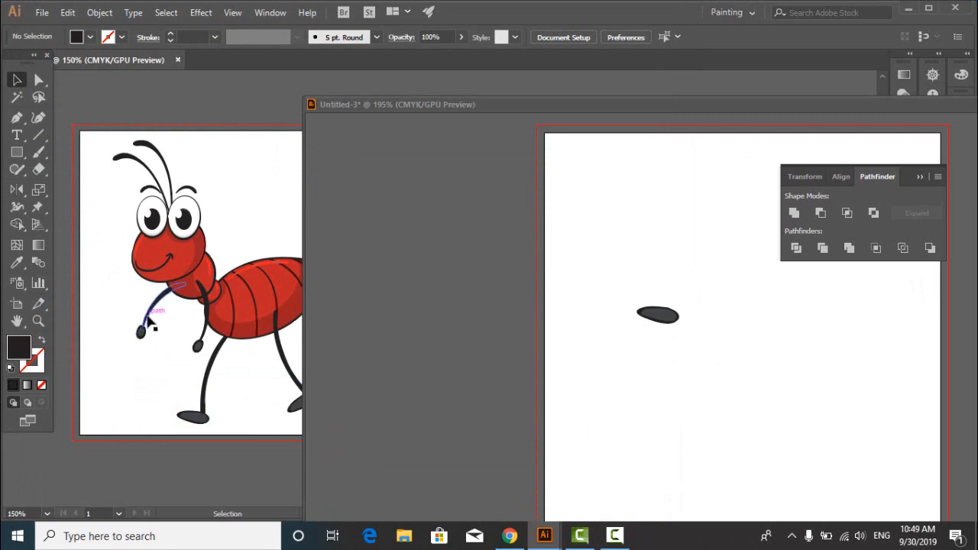
{"action": "left_click_drag", "start_coordinate": [149, 322], "coordinate": [672, 234]}
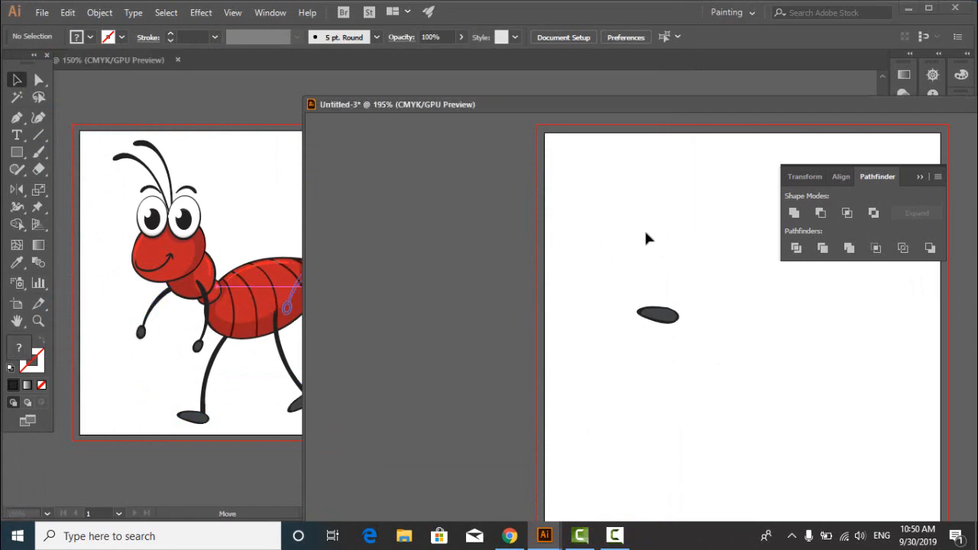
{"action": "left_click", "coordinate": [618, 341]}
{"action": "key", "text": "Delete"}
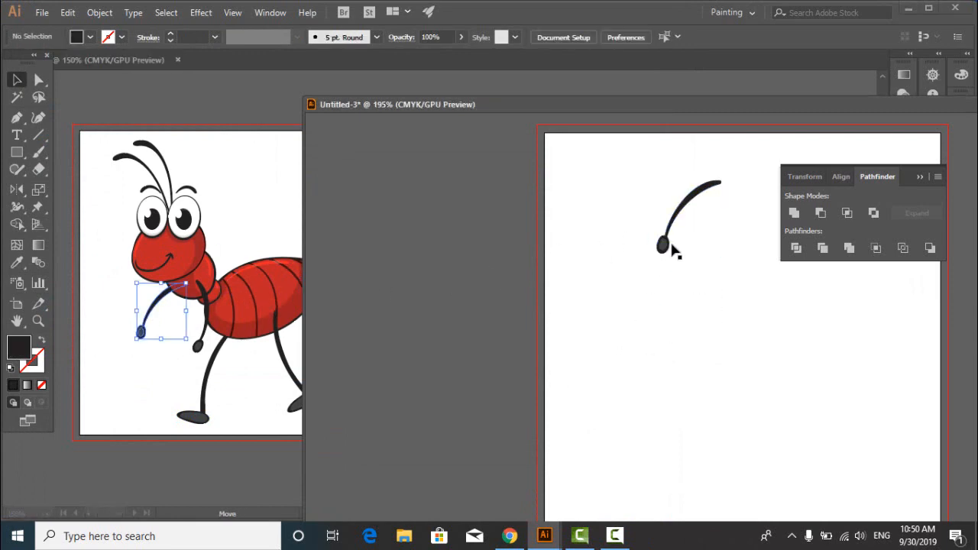
- Separate the hand from the copied arm, delete the hand and move the arm slightly down
{"action": "left_click", "coordinate": [665, 243]}
{"action": "right_click", "coordinate": [667, 245]}
{"action": "left_click", "coordinate": [733, 365]}
{"action": "left_click_drag", "start_coordinate": [645, 244], "coordinate": [707, 271]}
{"action": "key", "text": "Delete"}
{"action": "left_click_drag", "start_coordinate": [692, 207], "coordinate": [694, 241]}
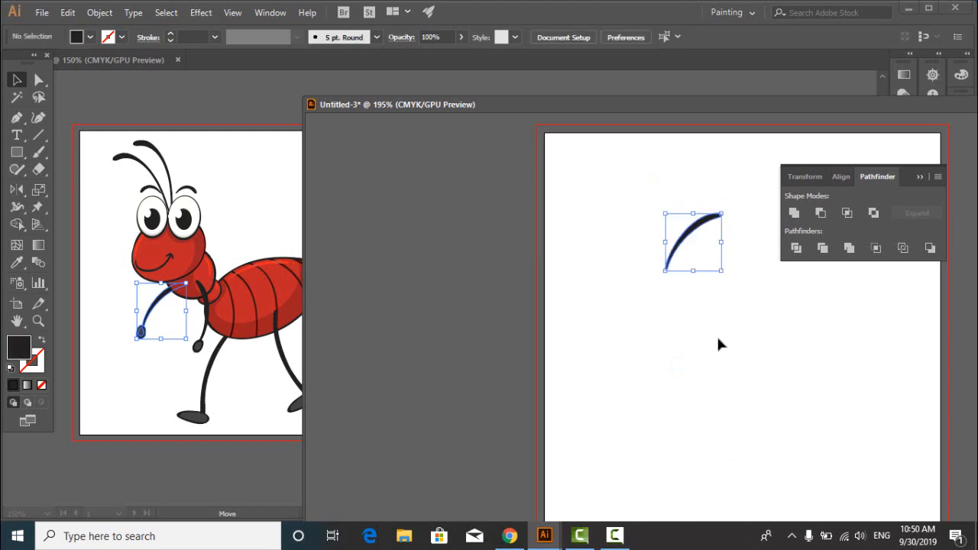
{"action": "left_click", "coordinate": [716, 334]}
- Export the arm without its hand into the ant folder as Rhand.png
{"action": "left_click", "coordinate": [42, 13]}
{"action": "mouse_move", "coordinate": [90, 264]}
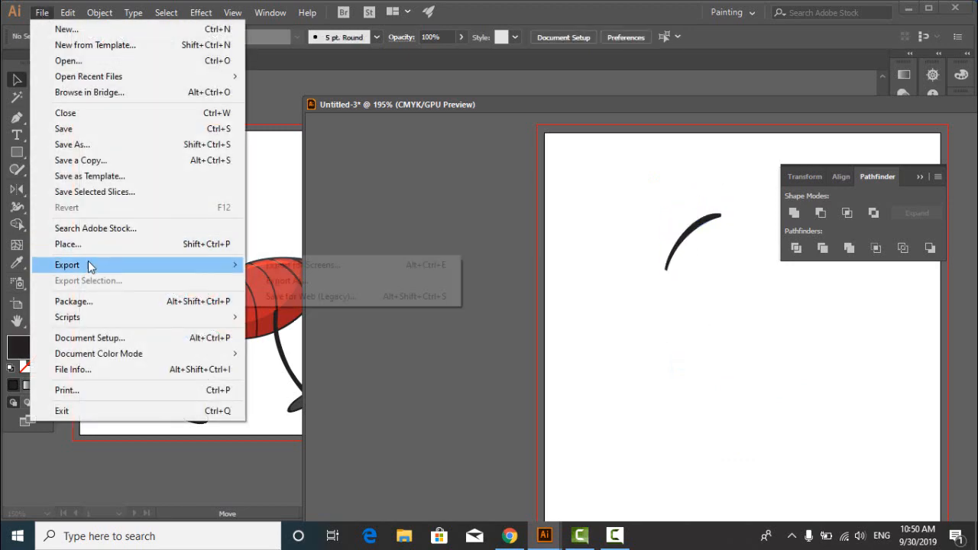
{"action": "left_click", "coordinate": [303, 280]}
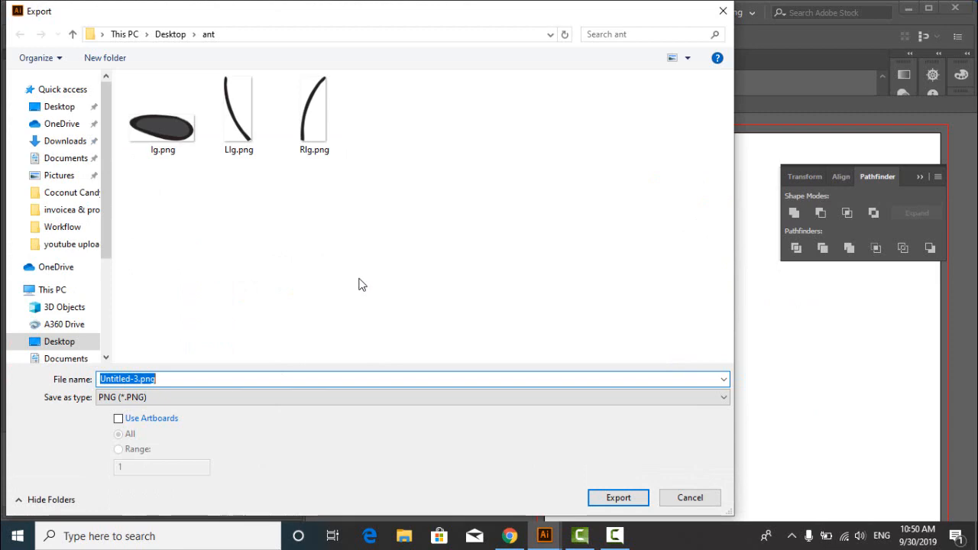
{"action": "type", "text": "Rhand"}
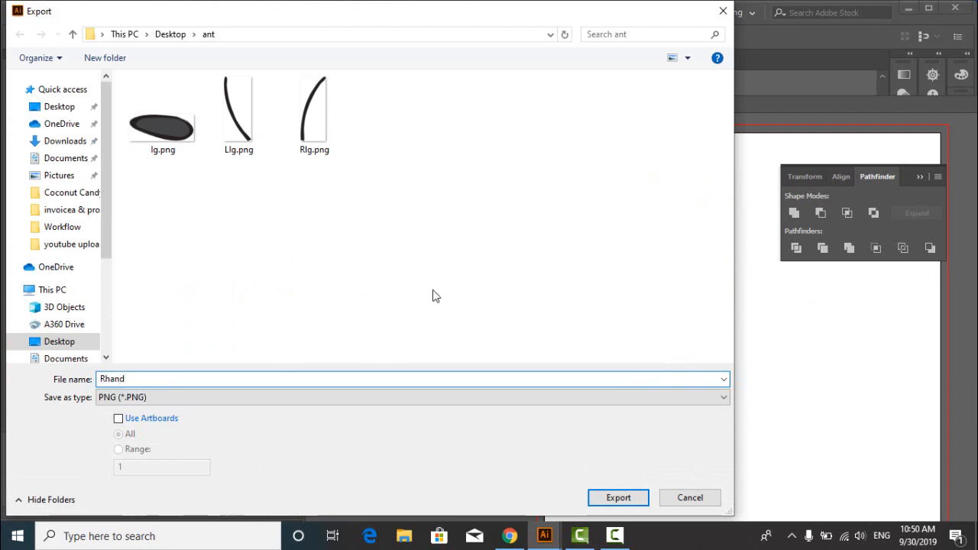
{"action": "left_click", "coordinate": [618, 500]}
{"action": "left_click", "coordinate": [449, 454]}
- Undo the arm's move and the hand's deletion, and delete the arm so only the hand is left
{"action": "left_click_drag", "start_coordinate": [655, 240], "coordinate": [725, 279]}
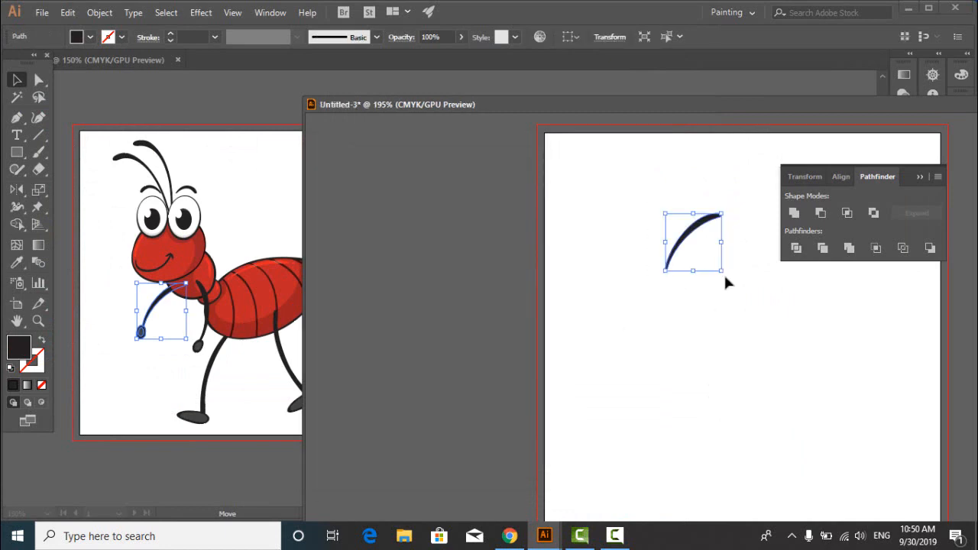
{"action": "left_click", "coordinate": [748, 317]}
{"action": "key", "text": "ctrl+z"}
{"action": "key", "text": "ctrl+z"}
{"action": "key", "text": "ctrl+z"}
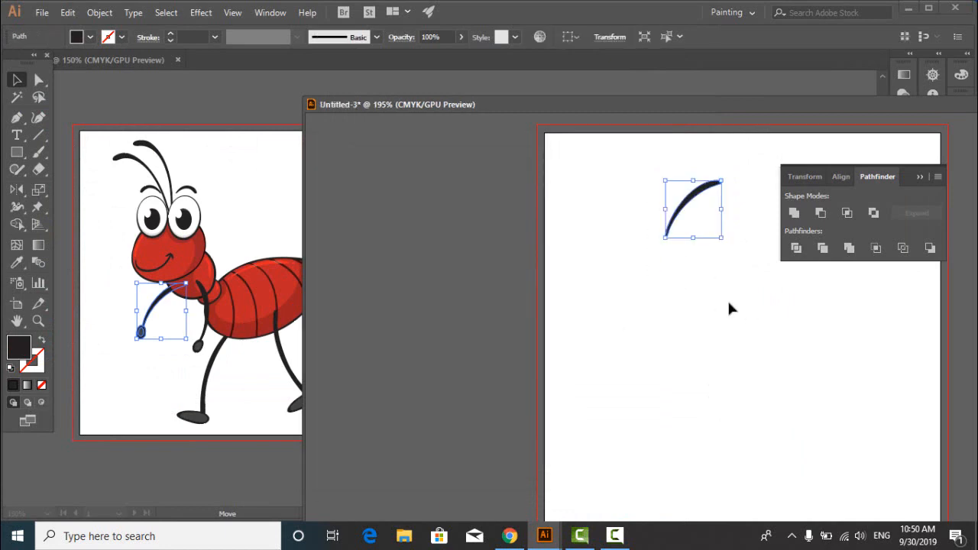
{"action": "key", "text": "Delete"}
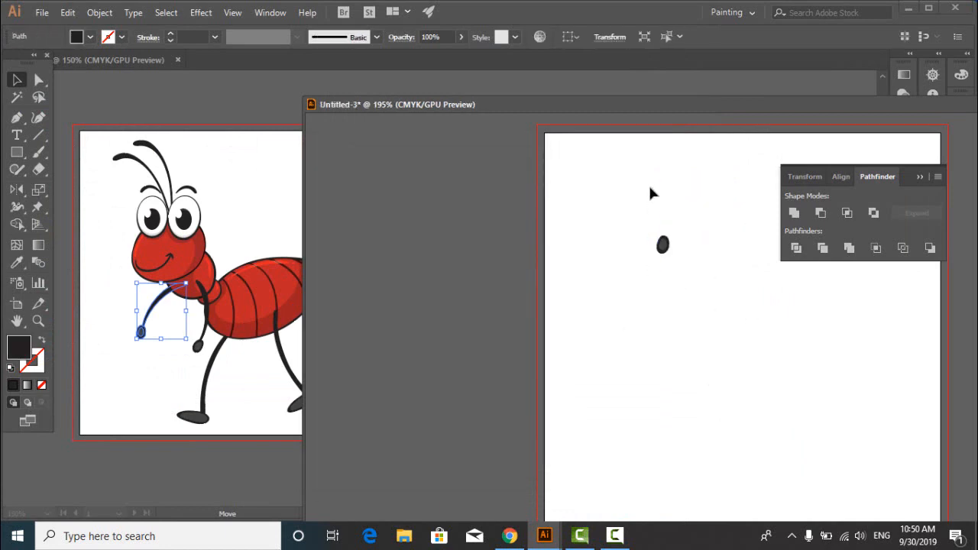
- Export the hand into the ant folder as hand.png at High (300 ppi) with a transparent background
{"action": "left_click", "coordinate": [34, 13]}
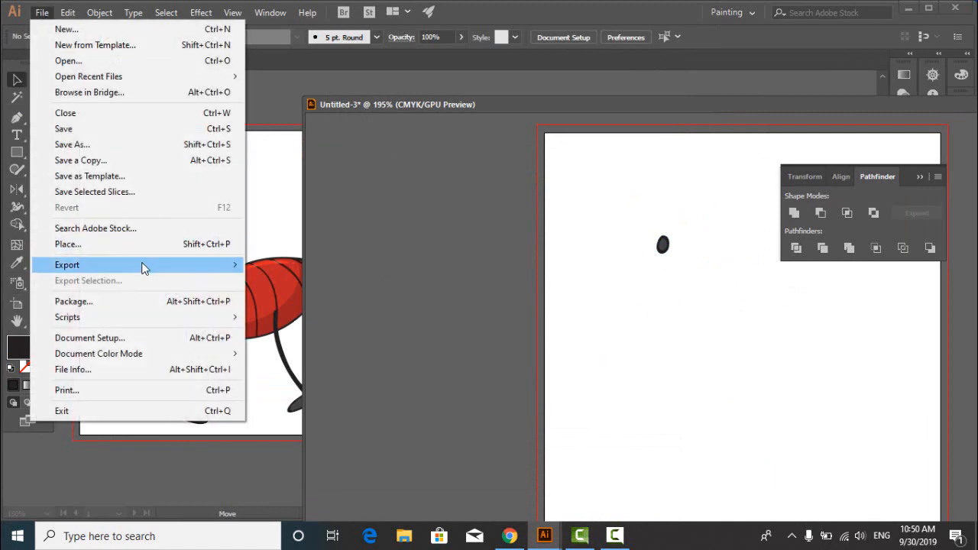
{"action": "mouse_move", "coordinate": [135, 264]}
{"action": "left_click", "coordinate": [276, 280]}
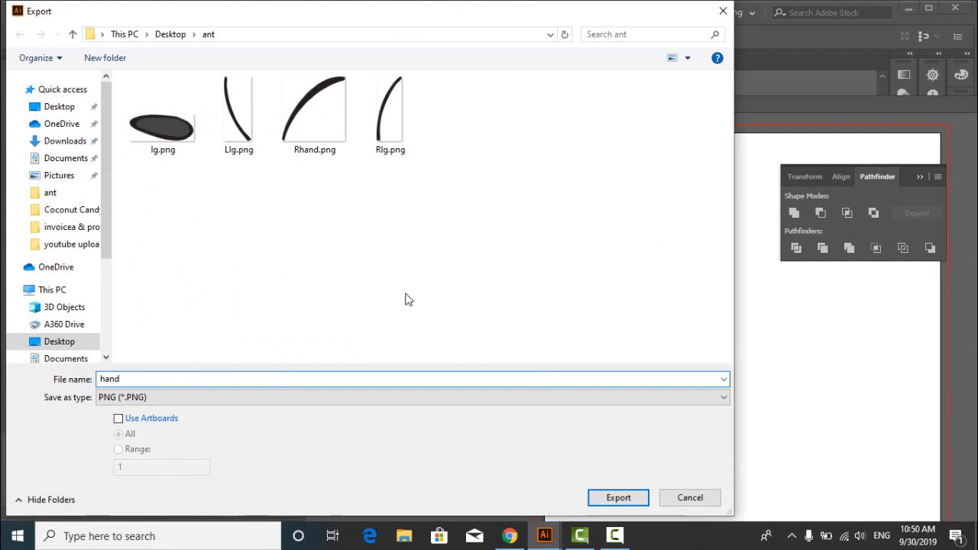
{"action": "left_click", "coordinate": [620, 496]}
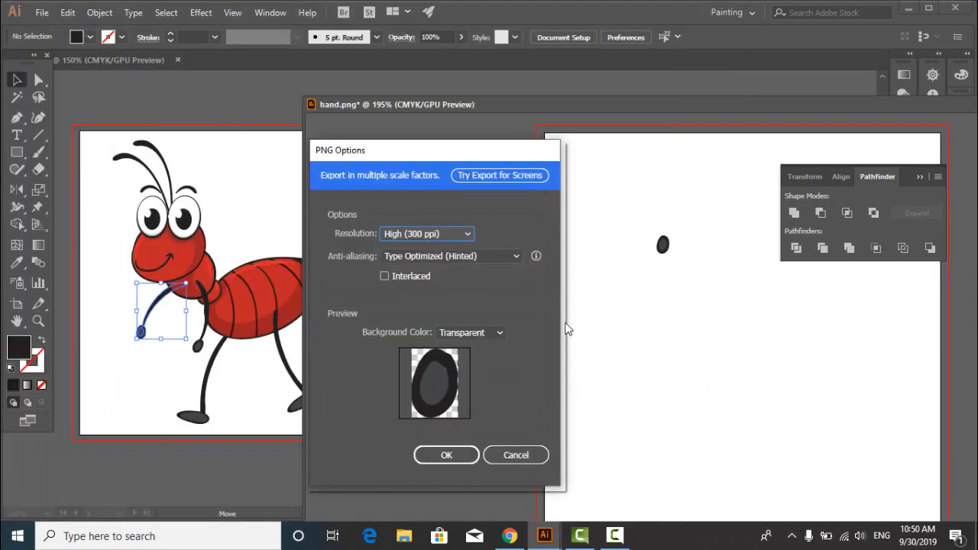
{"action": "left_click", "coordinate": [451, 454]}
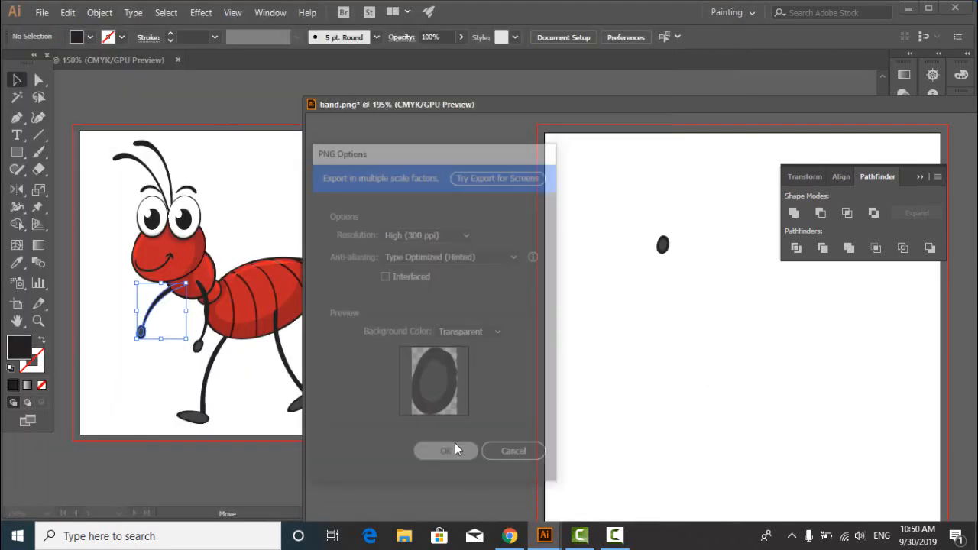
{"action": "left_click", "coordinate": [623, 536]}
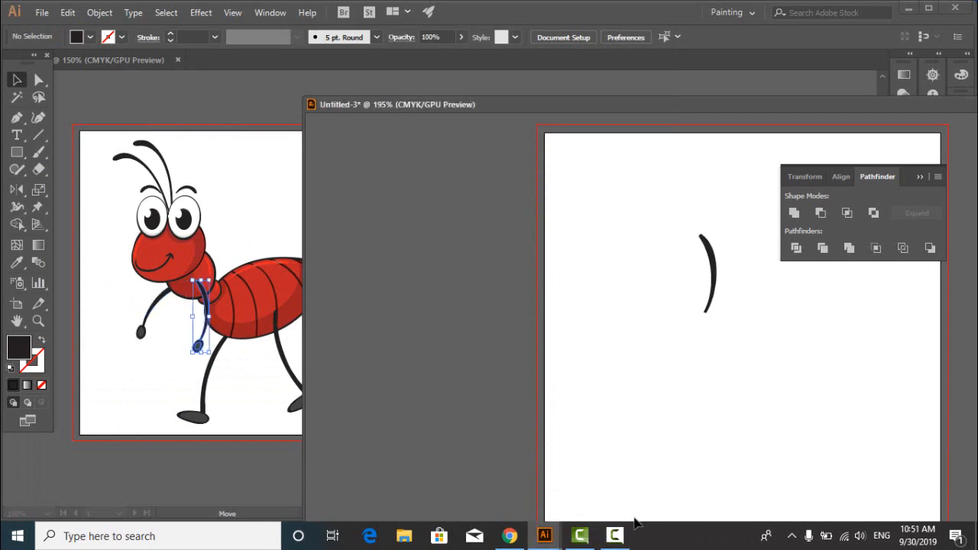
{"action": "left_click", "coordinate": [615, 541]}
{"action": "left_click", "coordinate": [909, 480]}
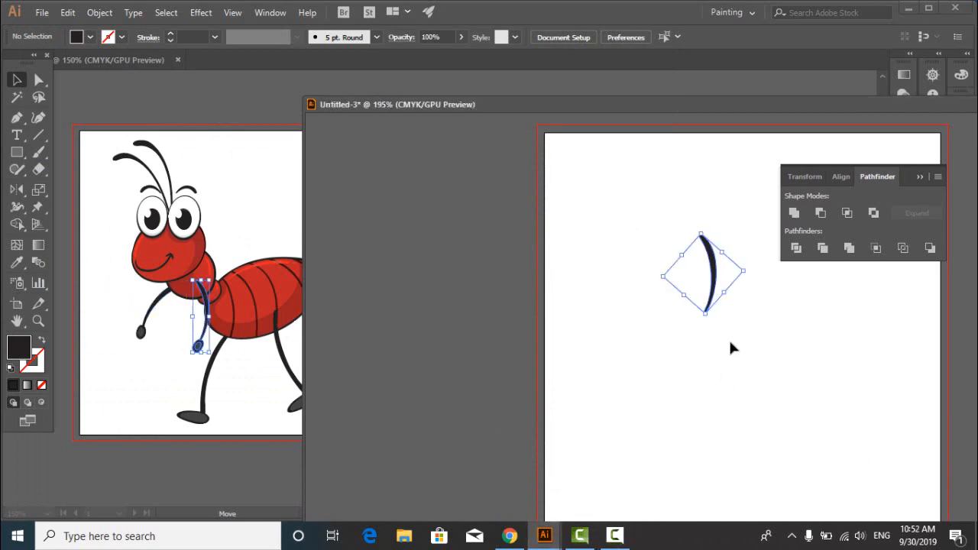
- Delete the leftover arm from the Untitled-3 document and move the ant's legs and arms away from its body
{"action": "key", "text": "Delete"}
{"action": "left_click_drag", "start_coordinate": [382, 102], "coordinate": [583, 103]}
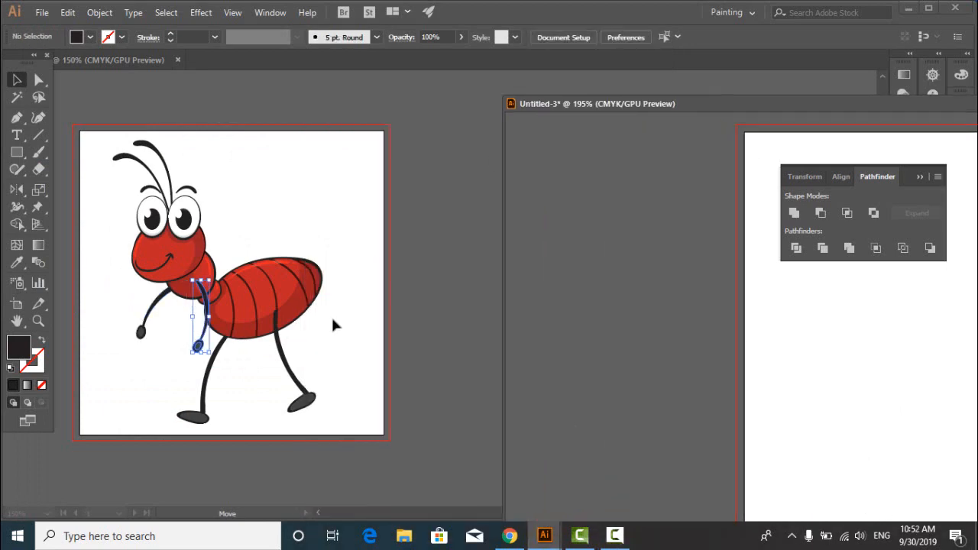
{"action": "left_click", "coordinate": [333, 321]}
{"action": "left_click_drag", "start_coordinate": [327, 353], "coordinate": [172, 453]}
{"action": "left_click_drag", "start_coordinate": [300, 388], "coordinate": [276, 450]}
{"action": "left_click_drag", "start_coordinate": [198, 347], "coordinate": [140, 392]}
{"action": "left_click", "coordinate": [293, 374]}
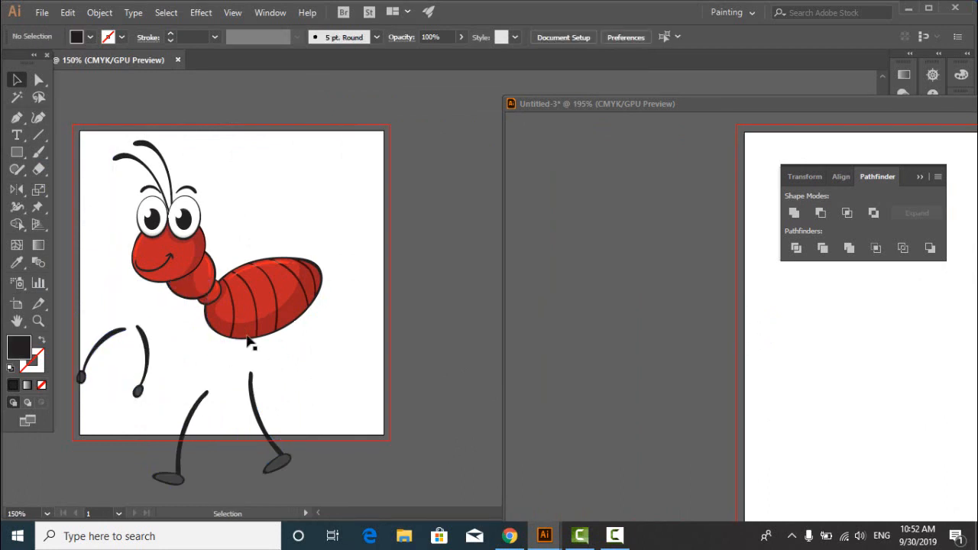
- Move the striped abdomen away from the ant's neck and copy it into the Untitled-3 document
{"action": "left_click_drag", "start_coordinate": [228, 341], "coordinate": [284, 309]}
{"action": "left_click_drag", "start_coordinate": [276, 271], "coordinate": [912, 341]}
{"action": "left_click_drag", "start_coordinate": [655, 104], "coordinate": [447, 117]}
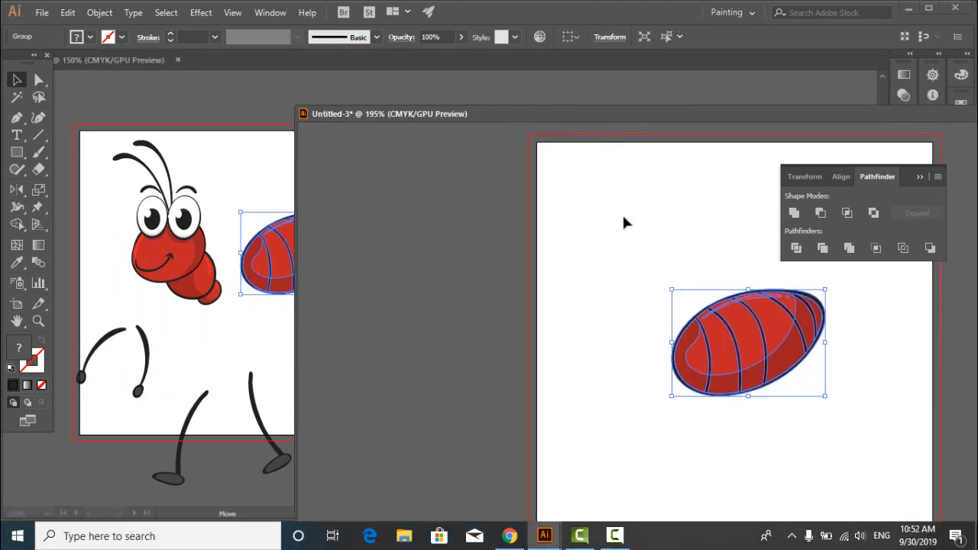
{"action": "left_click", "coordinate": [624, 212]}
- Export the abdomen into the ant folder as hip.png, accepting the PNG options
{"action": "left_click", "coordinate": [42, 12]}
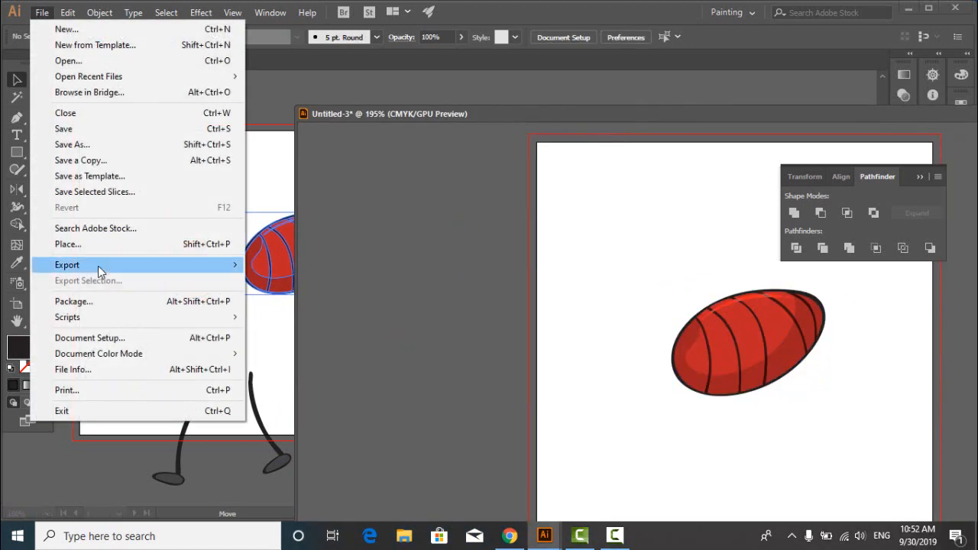
{"action": "mouse_move", "coordinate": [100, 266]}
{"action": "left_click", "coordinate": [289, 280]}
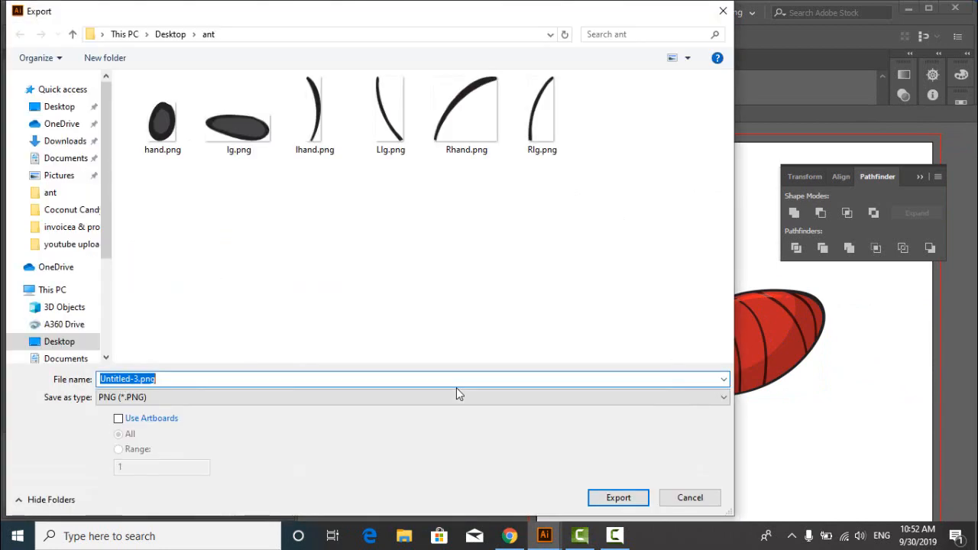
{"action": "type", "text": "hip"}
{"action": "key", "text": "Return"}
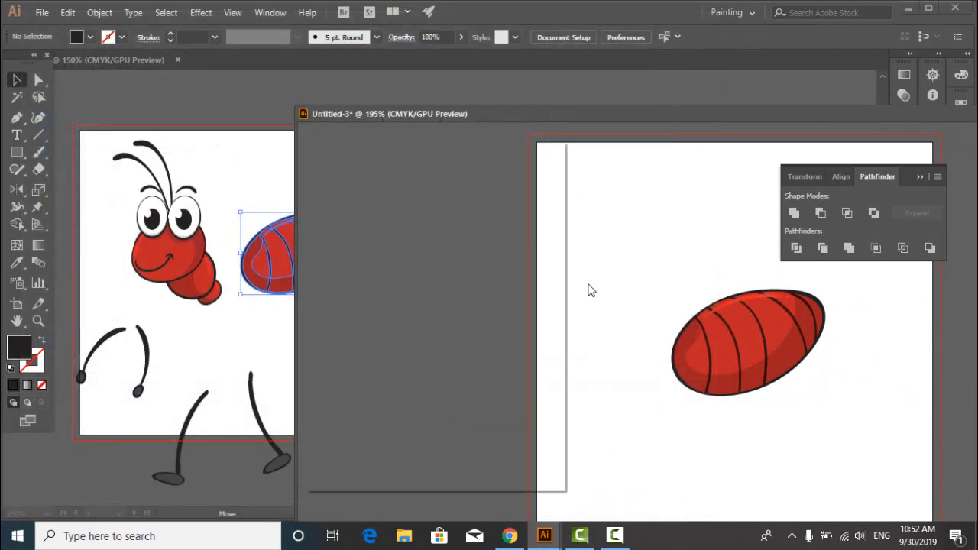
{"action": "left_click", "coordinate": [446, 455]}
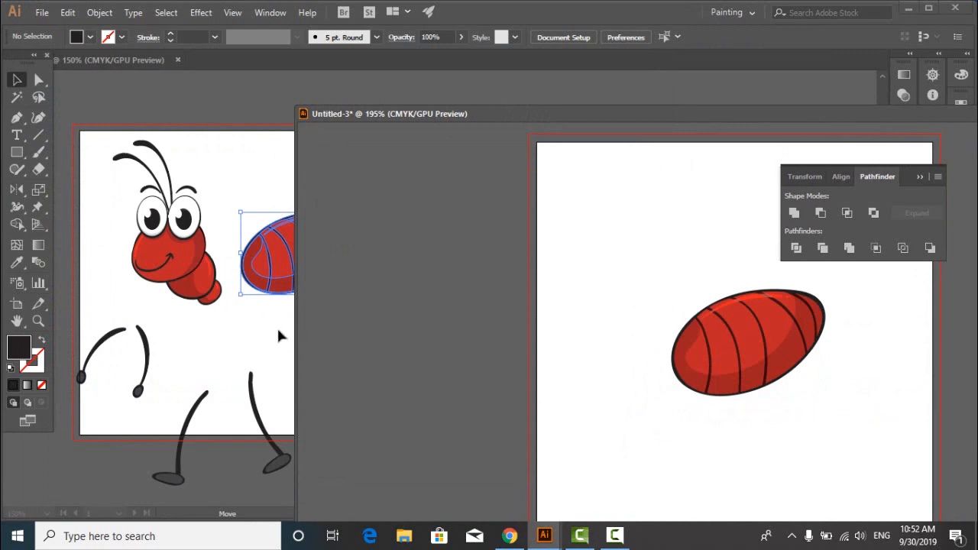
- Copy the two round neck segments into the Untitled-3 document and delete the abdomen there
{"action": "left_click_drag", "start_coordinate": [374, 115], "coordinate": [513, 127]}
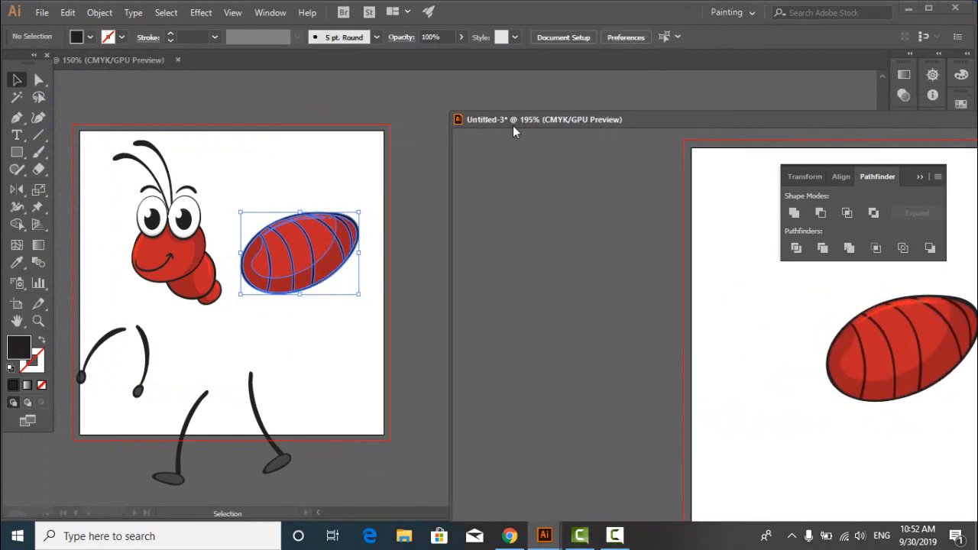
{"action": "left_click", "coordinate": [301, 183]}
{"action": "left_click", "coordinate": [248, 203]}
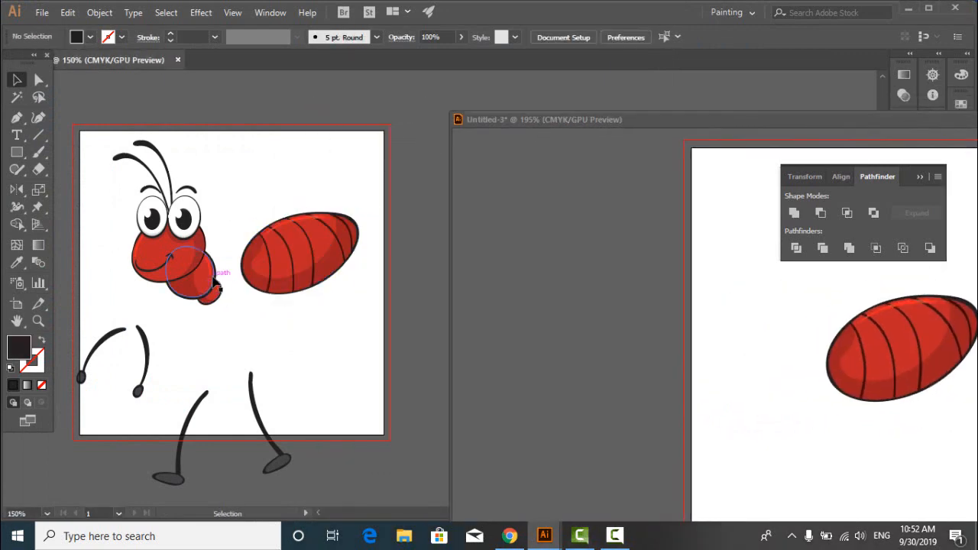
{"action": "left_click", "coordinate": [205, 304]}
{"action": "left_click_drag", "start_coordinate": [211, 284], "coordinate": [787, 336]}
{"action": "left_click_drag", "start_coordinate": [665, 120], "coordinate": [427, 92]}
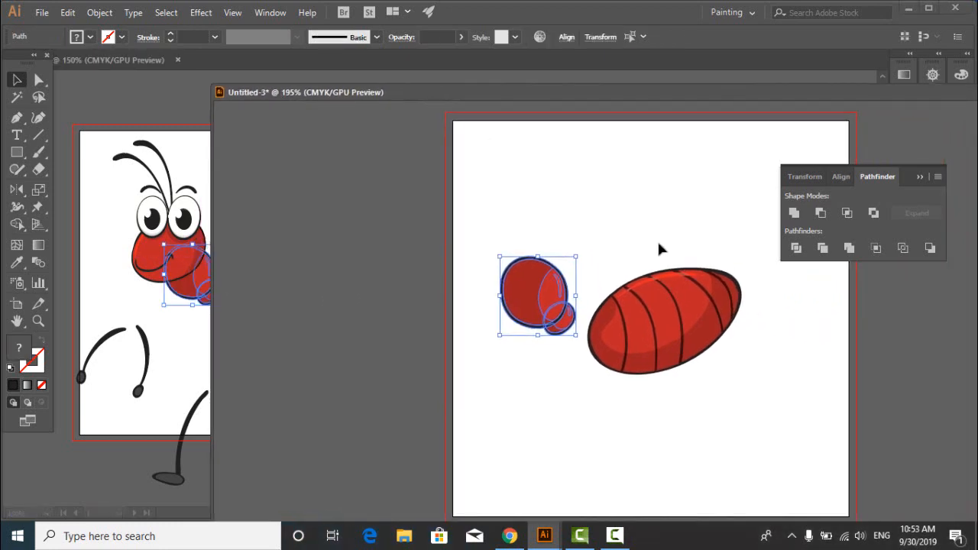
{"action": "left_click_drag", "start_coordinate": [626, 235], "coordinate": [667, 294]}
{"action": "left_click_drag", "start_coordinate": [711, 350], "coordinate": [711, 349]}
{"action": "key", "text": "Delete"}
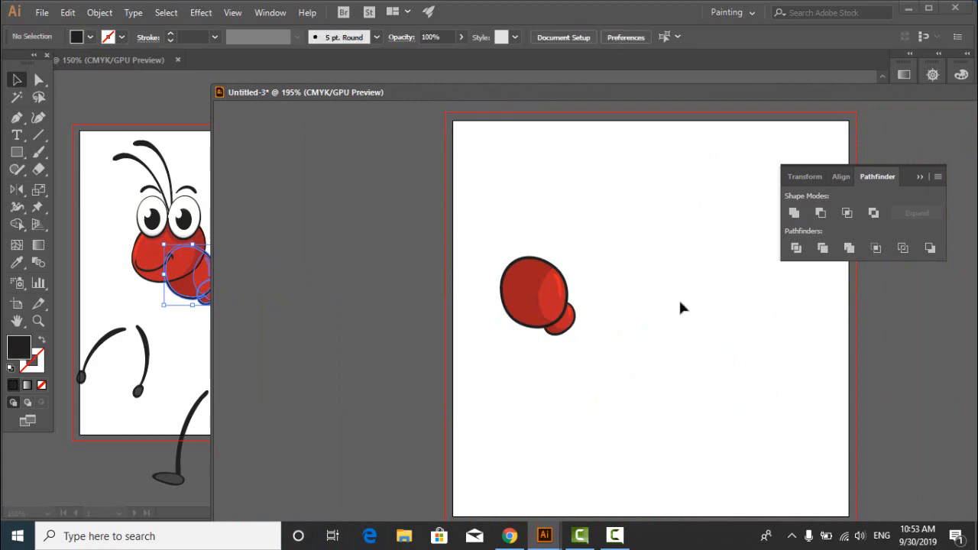
- Export the neck segments into the ant folder as nex.png, accepting the PNG options
{"action": "left_click", "coordinate": [42, 12]}
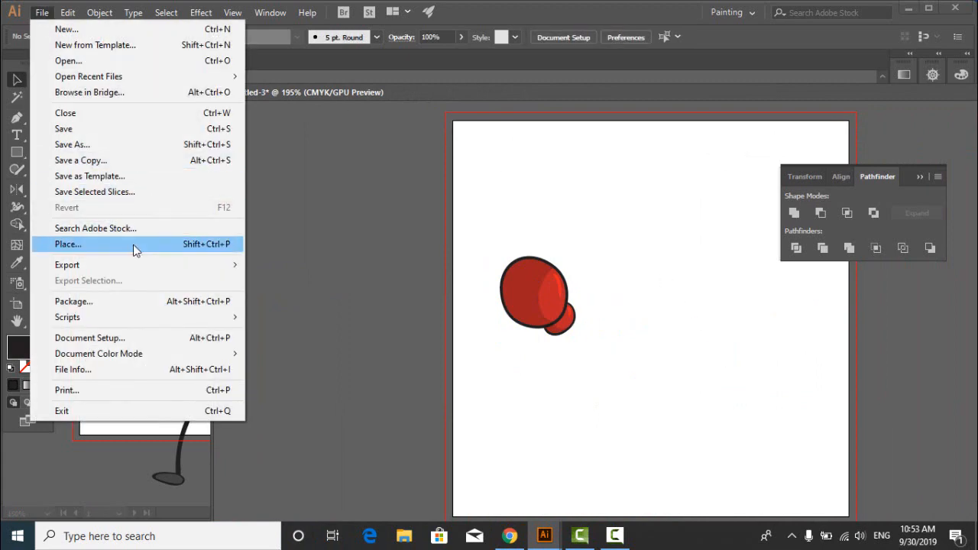
{"action": "mouse_move", "coordinate": [136, 266]}
{"action": "left_click", "coordinate": [296, 281]}
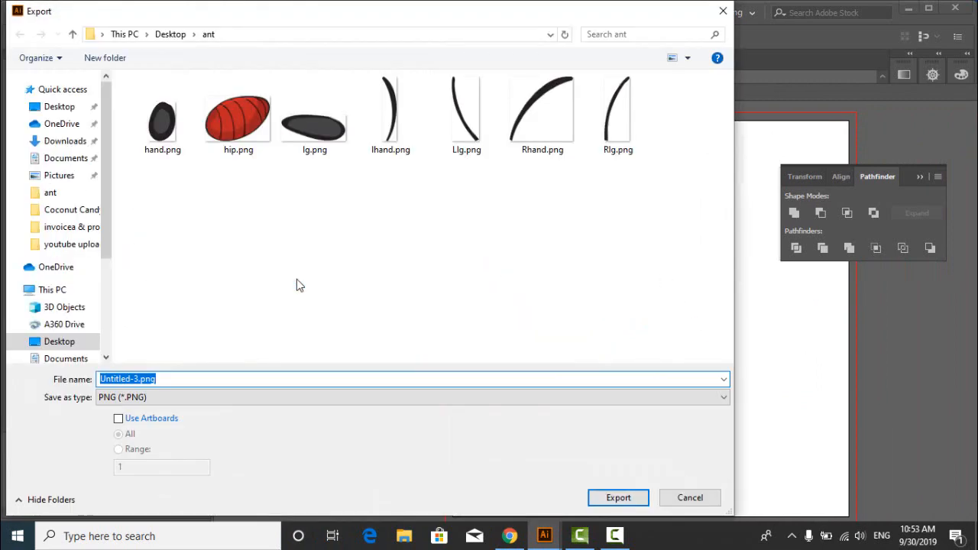
{"action": "left_click", "coordinate": [618, 497]}
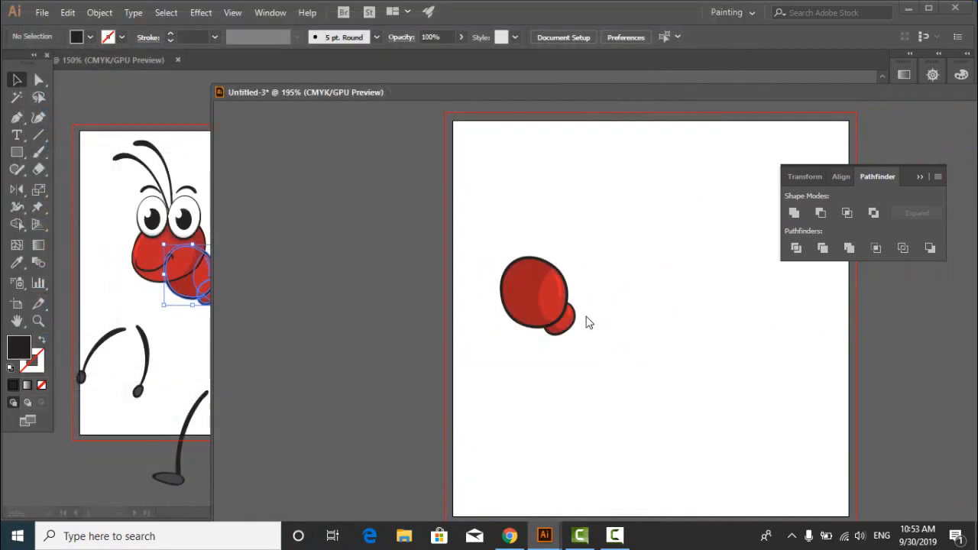
{"action": "left_click", "coordinate": [446, 454]}
- Delete the neck segments from the Untitled-3 document and move its window aside to uncover the ant drawing
{"action": "key", "text": "ctrl+a"}
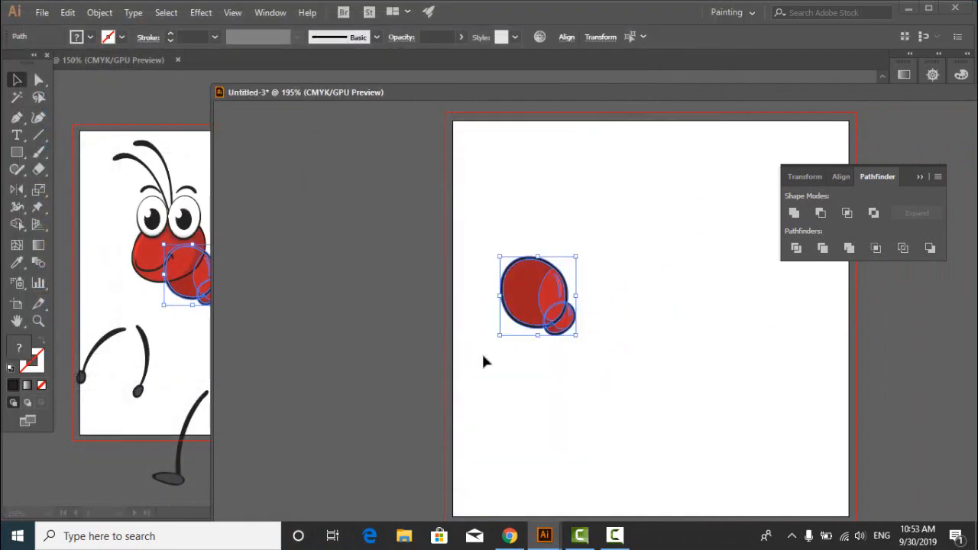
{"action": "key", "text": "Delete"}
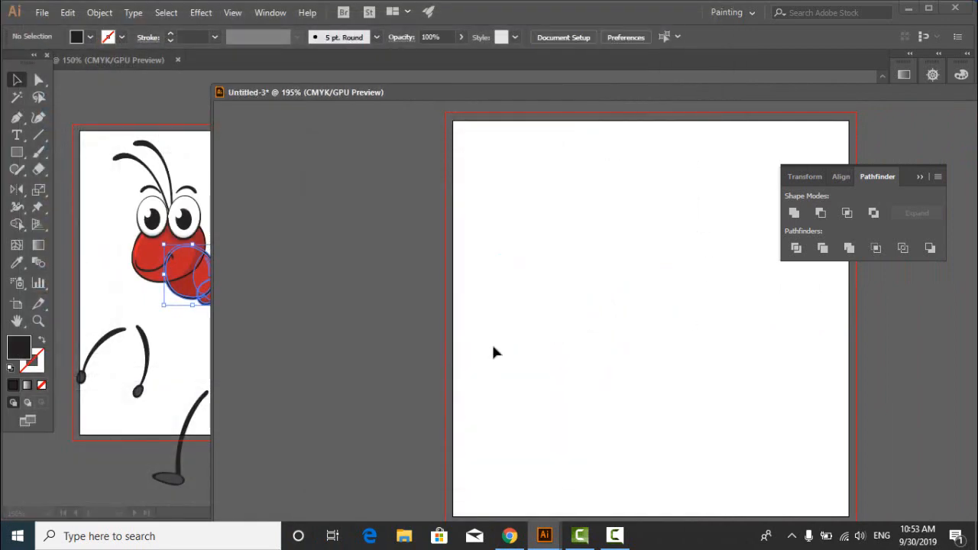
{"action": "left_click", "coordinate": [123, 262]}
{"action": "left_click_drag", "start_coordinate": [297, 92], "coordinate": [545, 113]}
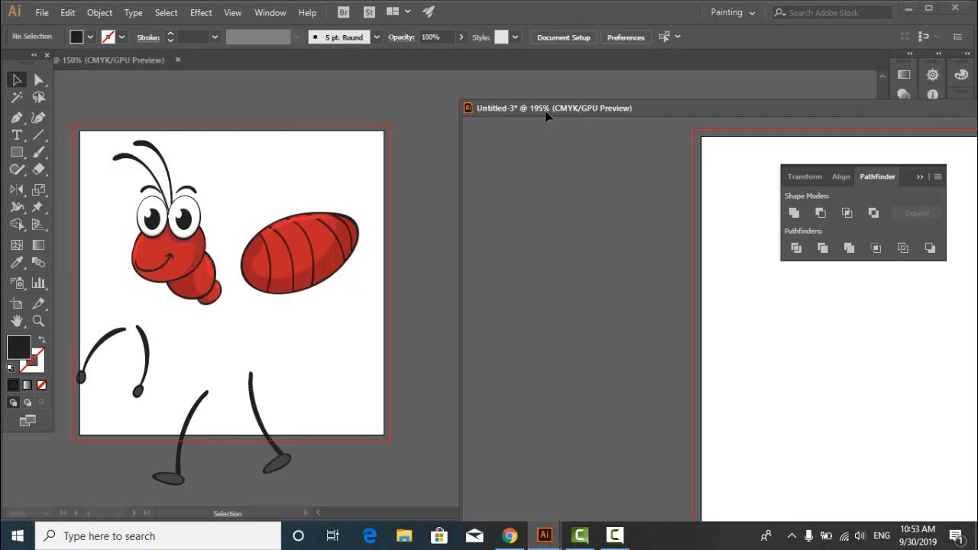
- Move the two neck segments of the ant drawing down, clear of the head
{"action": "left_click", "coordinate": [246, 297]}
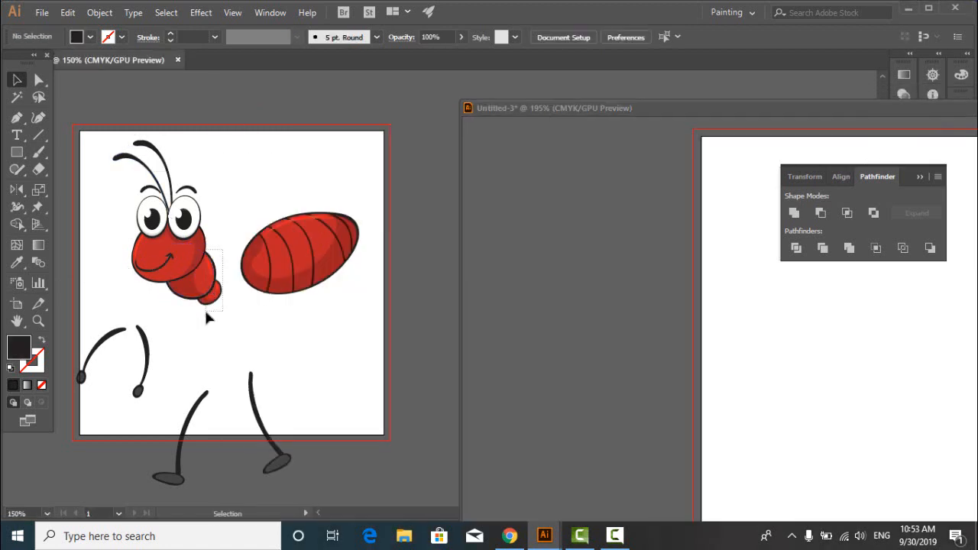
{"action": "left_click_drag", "start_coordinate": [210, 292], "coordinate": [251, 338]}
{"action": "left_click", "coordinate": [307, 333]}
{"action": "left_click_drag", "start_coordinate": [186, 282], "coordinate": [225, 344]}
{"action": "left_click", "coordinate": [332, 338]}
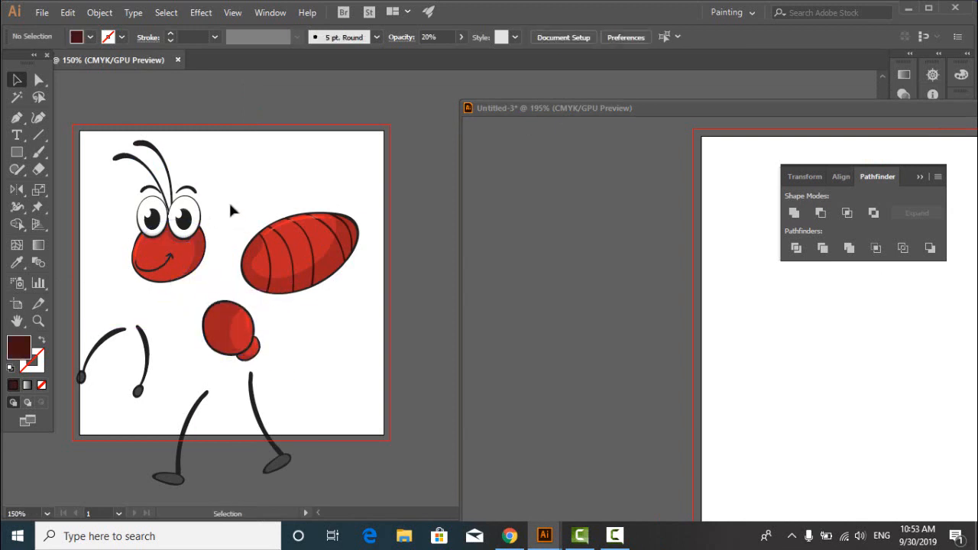
- Delete the ant's mouth, ungroup the rest of the face and delete the eyes and eyebrows
{"action": "left_click_drag", "start_coordinate": [162, 266], "coordinate": [161, 271]}
{"action": "key", "text": "Delete"}
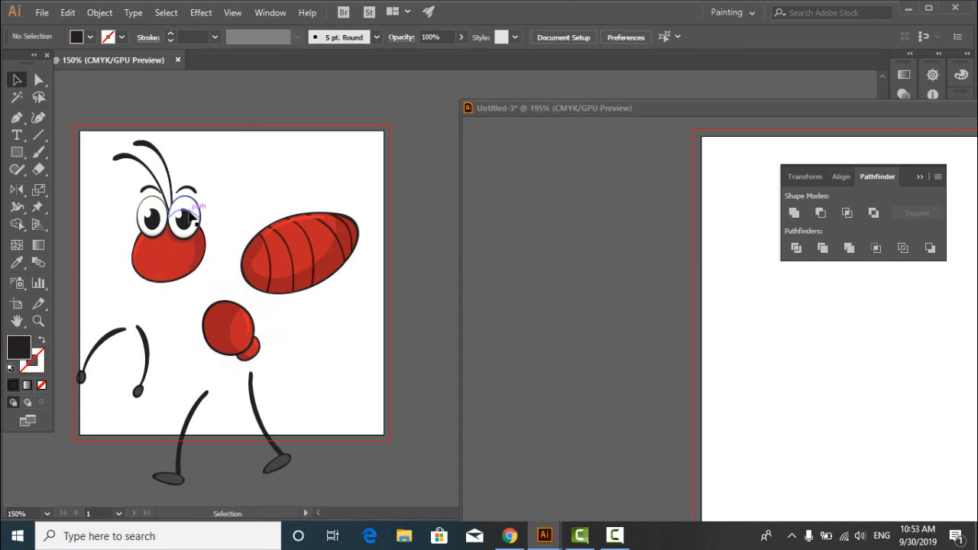
{"action": "left_click", "coordinate": [187, 218]}
{"action": "right_click", "coordinate": [190, 213]}
{"action": "left_click", "coordinate": [260, 332]}
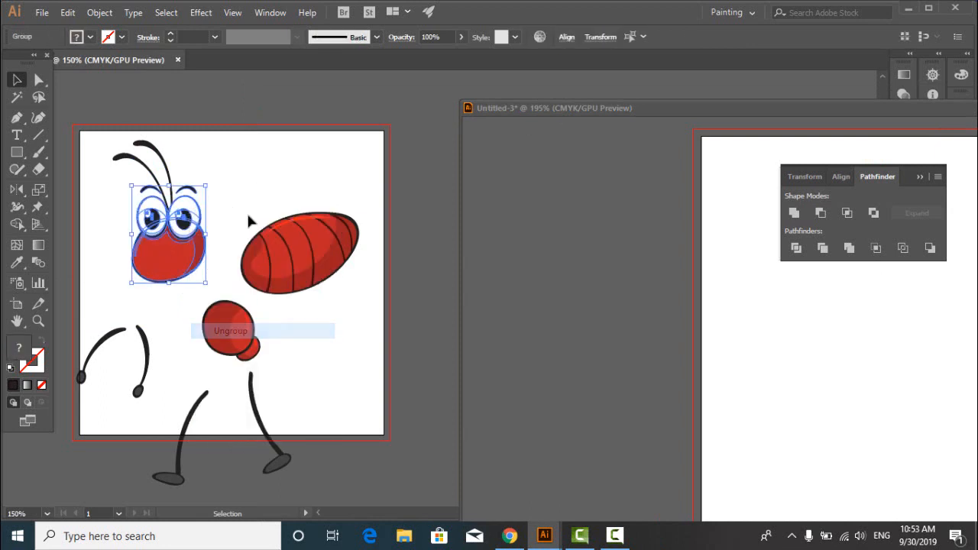
{"action": "left_click", "coordinate": [211, 190]}
{"action": "left_click_drag", "start_coordinate": [182, 219], "coordinate": [186, 216]}
{"action": "key", "text": "Delete"}
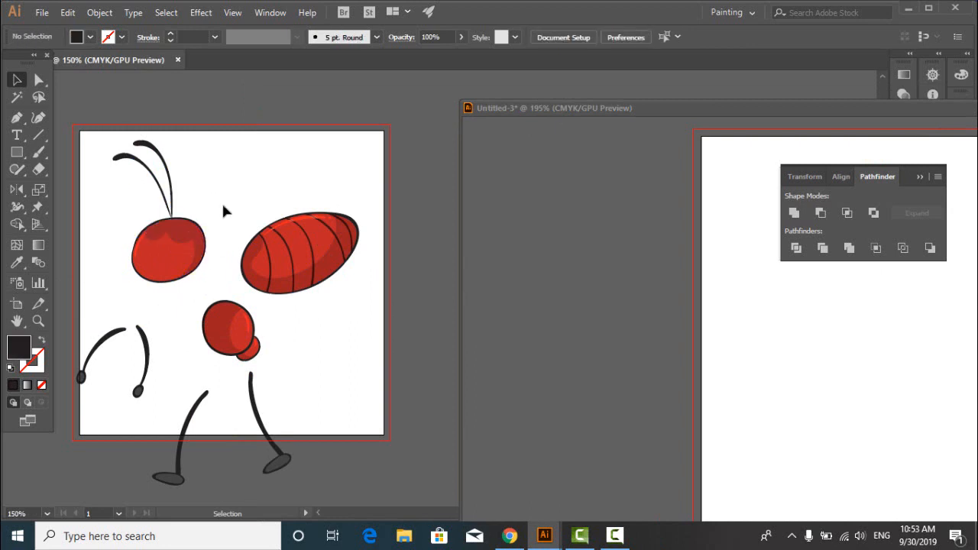
- Copy the bare head together with both antennae into the Untitled-3 document
{"action": "left_click_drag", "start_coordinate": [146, 284], "coordinate": [195, 273]}
{"action": "left_click", "coordinate": [128, 195]}
{"action": "left_click_drag", "start_coordinate": [187, 263], "coordinate": [748, 313]}
{"action": "left_click_drag", "start_coordinate": [659, 94], "coordinate": [410, 81]}
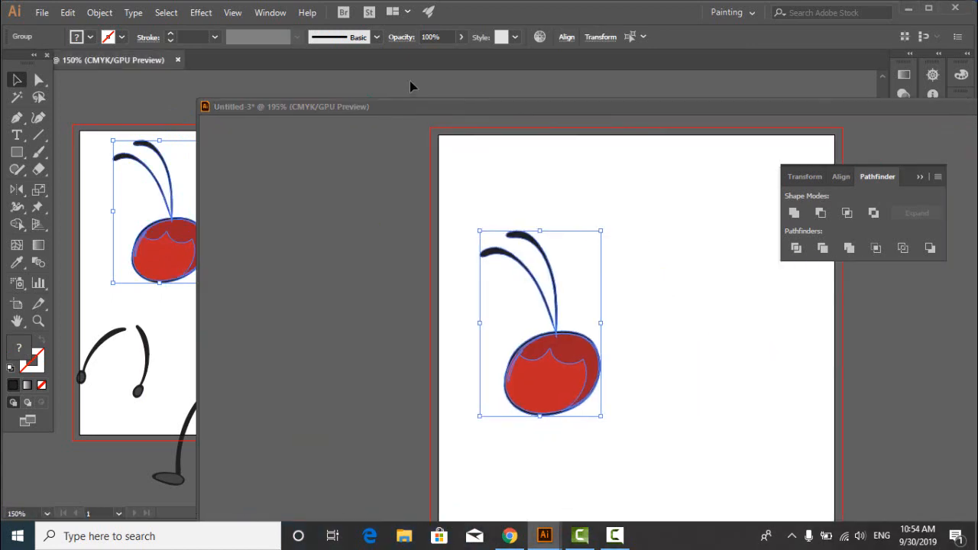
{"action": "left_click", "coordinate": [655, 402]}
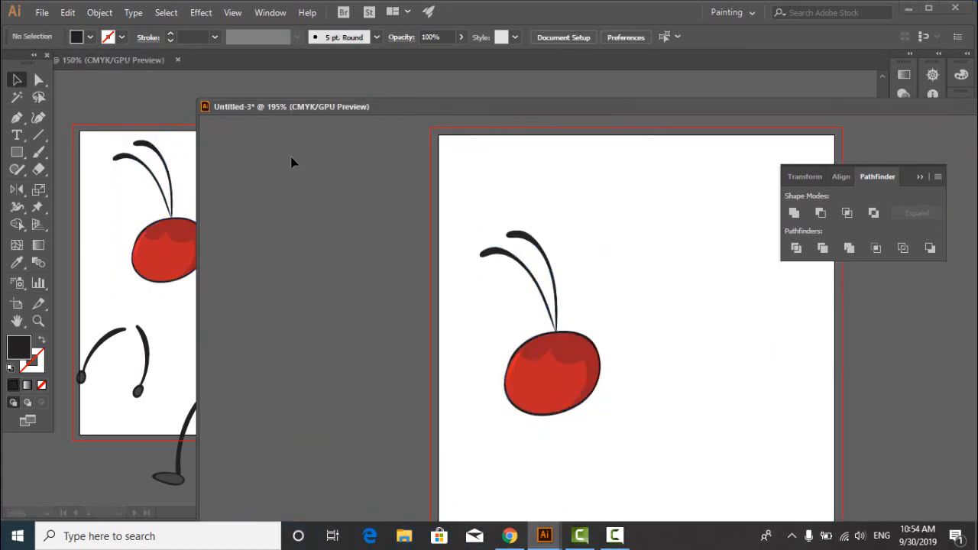
- Export the head with its antennae into the ant folder as a PNG named hean, accepting the PNG options
{"action": "left_click", "coordinate": [43, 12]}
{"action": "mouse_move", "coordinate": [113, 268]}
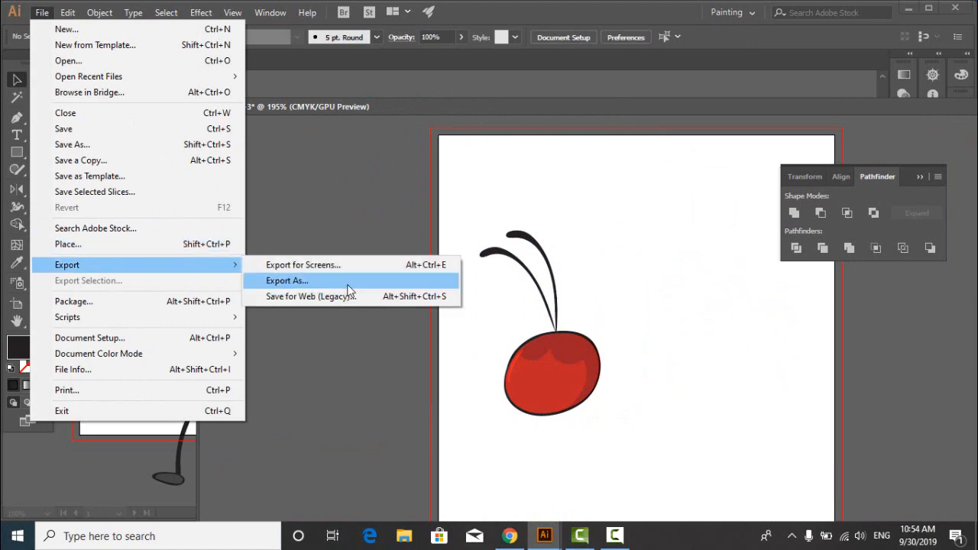
{"action": "left_click", "coordinate": [345, 281]}
{"action": "type", "text": "hean"}
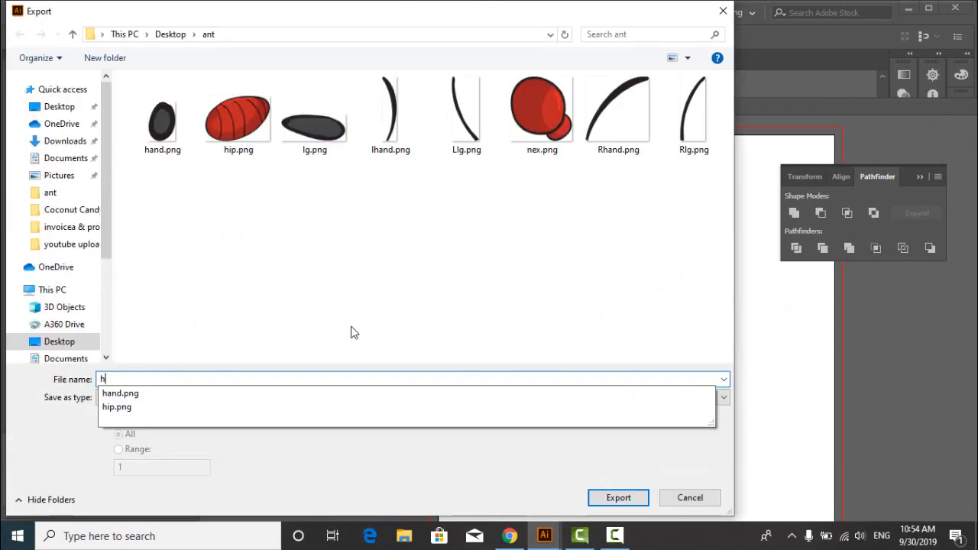
{"action": "left_click", "coordinate": [602, 495]}
{"action": "left_click", "coordinate": [457, 458]}
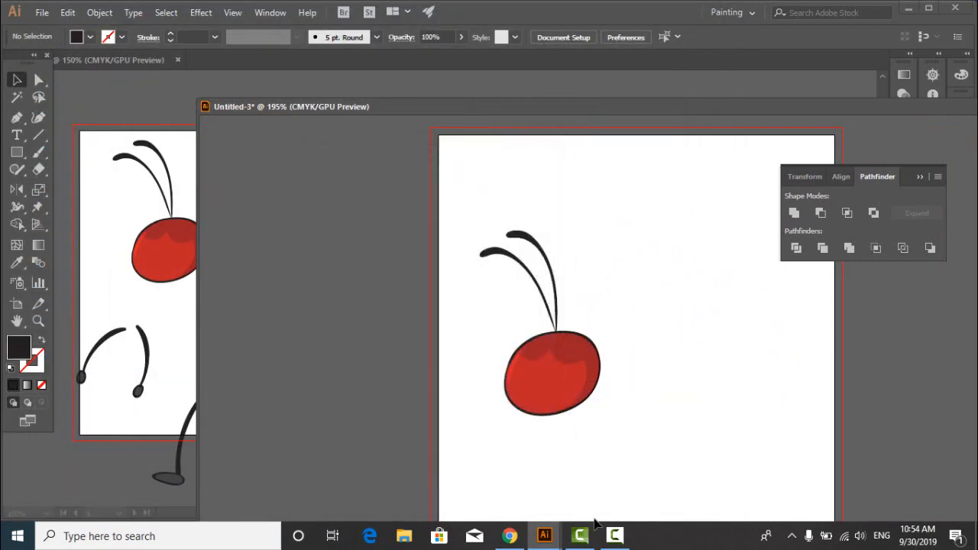
{"action": "left_click", "coordinate": [614, 535]}
{"action": "left_click", "coordinate": [908, 467]}
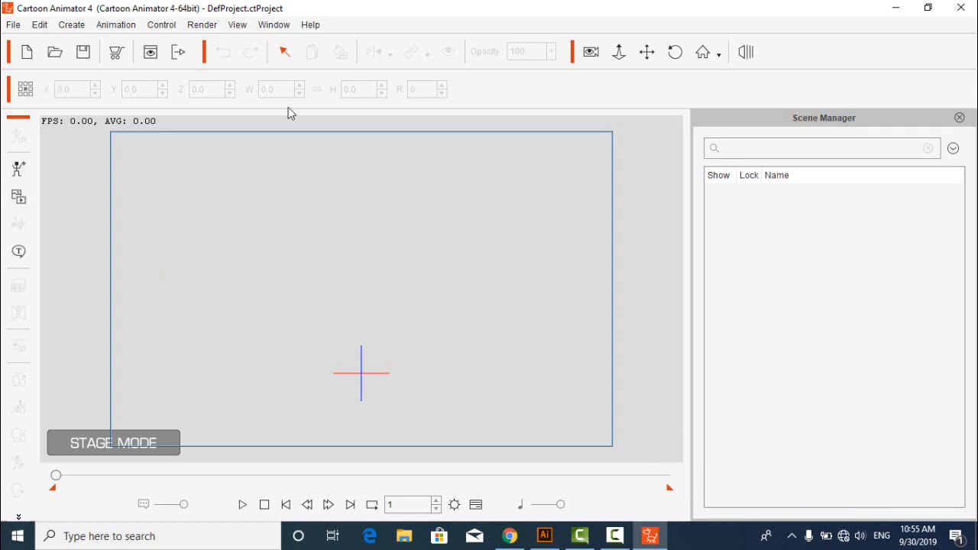
{"action": "left_click", "coordinate": [281, 25]}
{"action": "left_click", "coordinate": [275, 29]}
{"action": "left_click", "coordinate": [294, 47]}
{"action": "left_click_drag", "start_coordinate": [848, 122], "coordinate": [827, 129]}
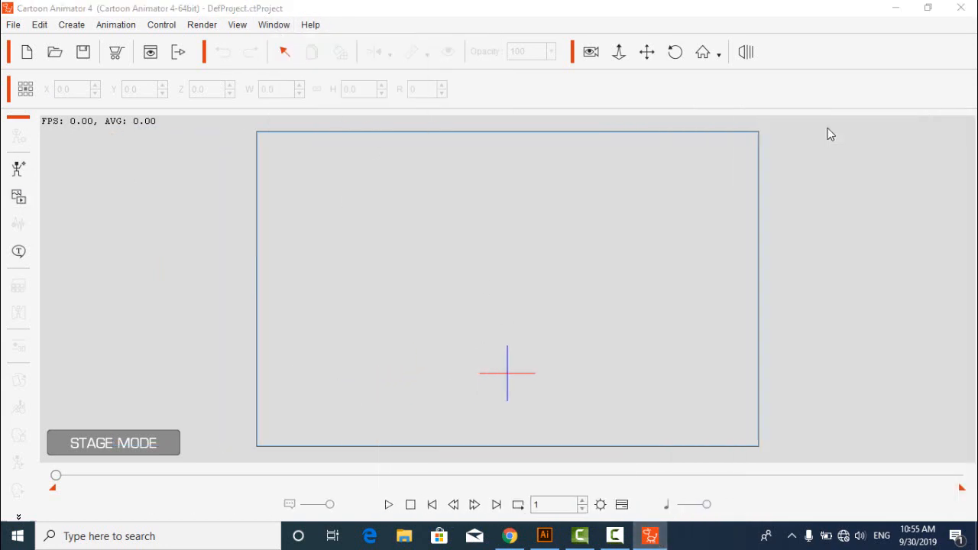
- Restore the default workspace in Cartoon Animator 4
{"action": "left_click", "coordinate": [281, 26]}
{"action": "mouse_move", "coordinate": [307, 27]}
{"action": "mouse_move", "coordinate": [273, 25]}
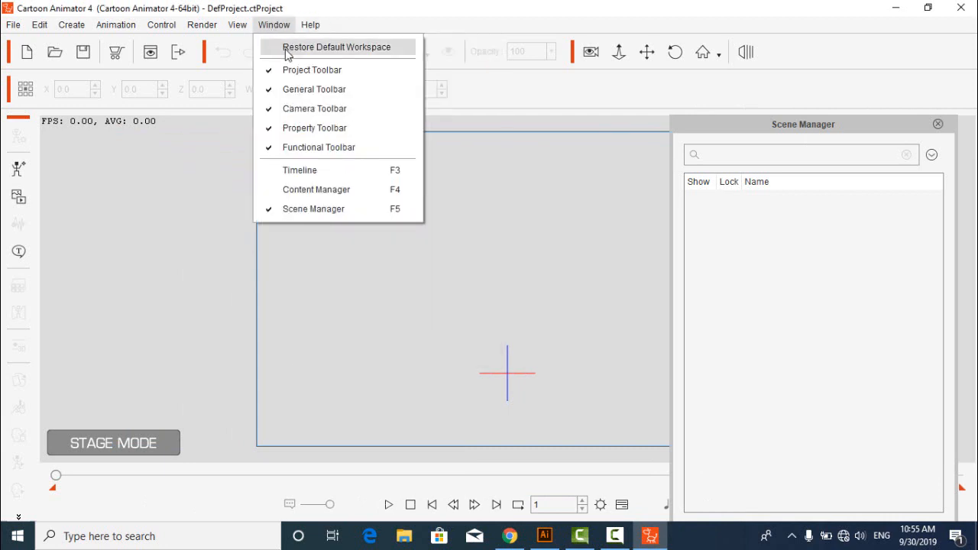
{"action": "left_click", "coordinate": [286, 48]}
- Add the Ted_S character from the G3 360 human actor templates to the stage
{"action": "left_click", "coordinate": [704, 228]}
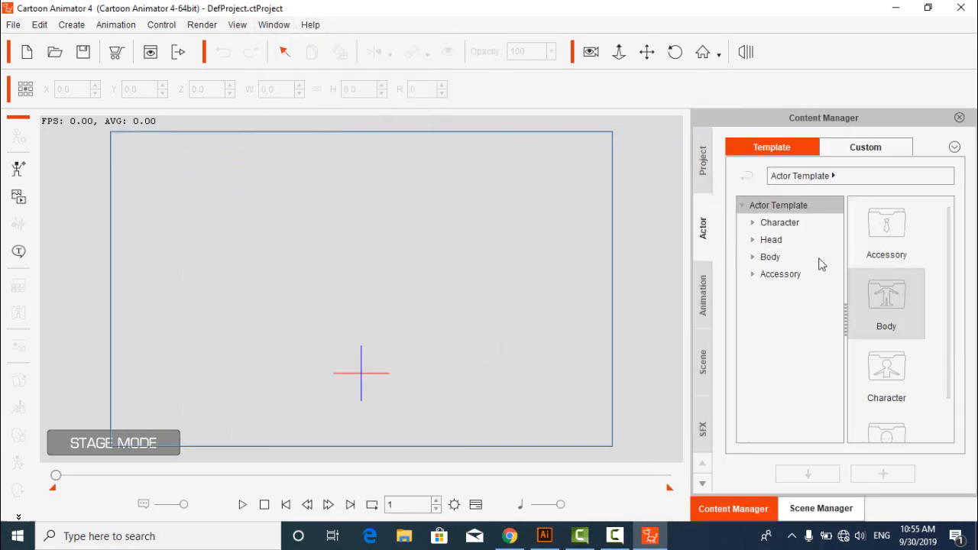
{"action": "left_click", "coordinate": [772, 222]}
{"action": "left_click", "coordinate": [752, 223]}
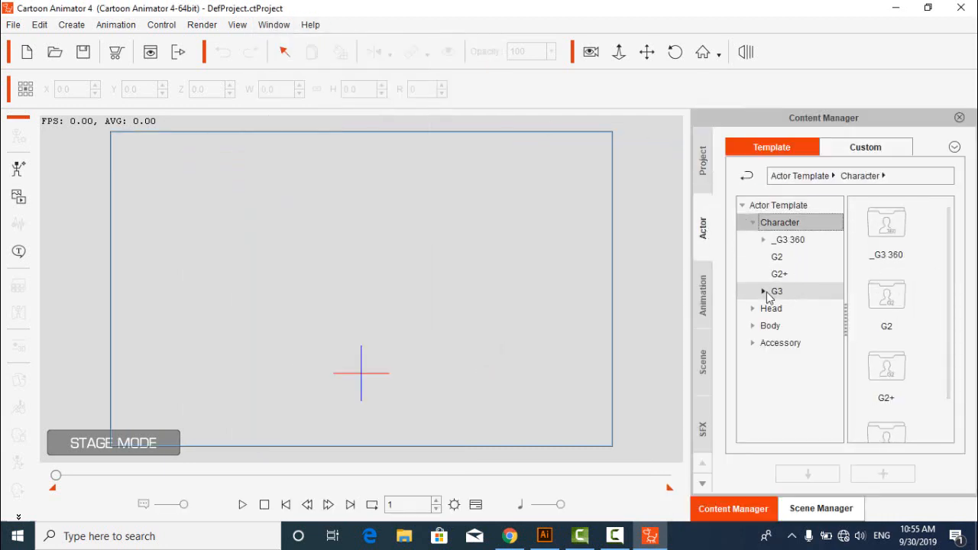
{"action": "left_click", "coordinate": [789, 240]}
{"action": "scroll", "coordinate": [886, 290], "scroll_direction": "down", "scroll_amount": 1}
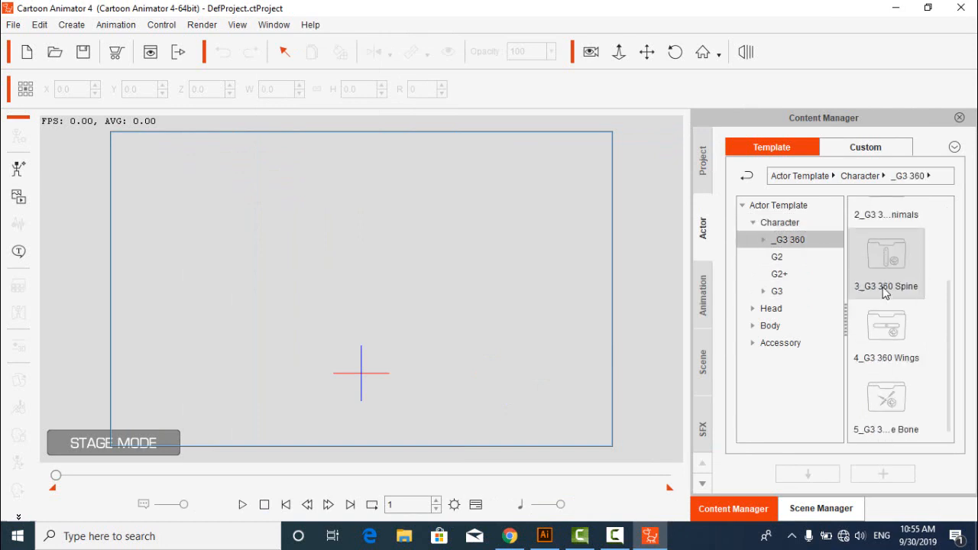
{"action": "left_click", "coordinate": [763, 240]}
{"action": "left_click", "coordinate": [809, 257]}
{"action": "scroll", "coordinate": [913, 315], "scroll_direction": "down", "scroll_amount": 3}
{"action": "scroll", "coordinate": [913, 315], "scroll_direction": "down", "scroll_amount": 3}
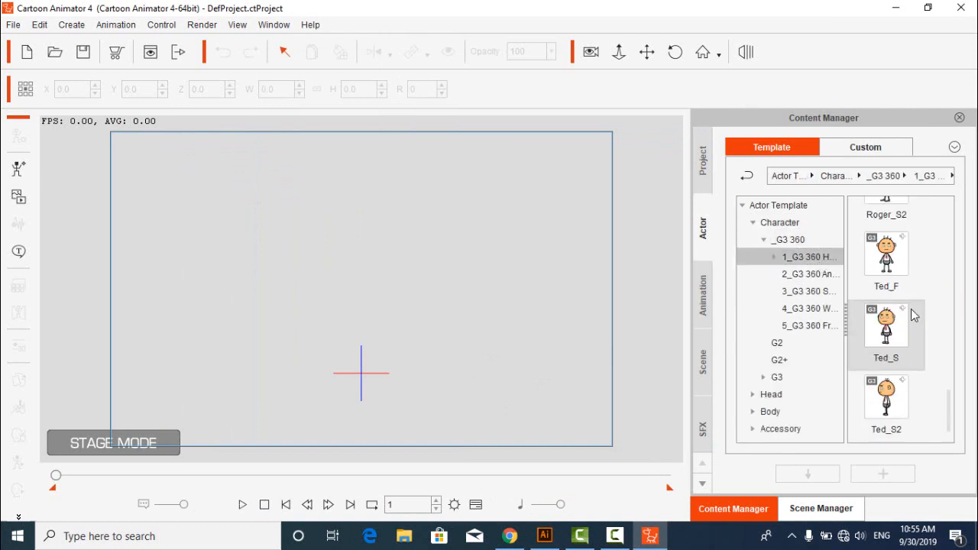
{"action": "left_click_drag", "start_coordinate": [896, 334], "coordinate": [413, 232]}
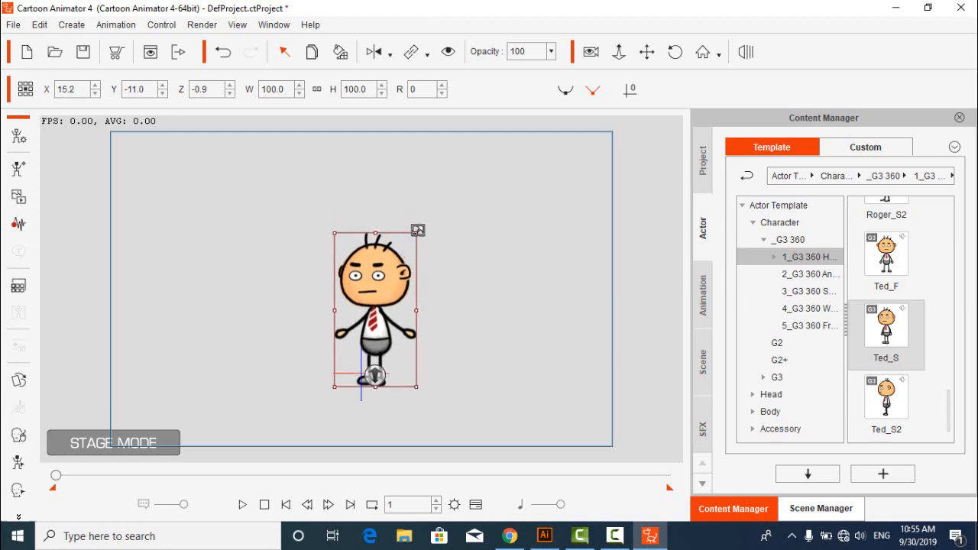
- Enlarge the Ted_S character to about 151.2 and place it in the middle of the stage
{"action": "left_click_drag", "start_coordinate": [417, 230], "coordinate": [521, 174]}
{"action": "left_click_drag", "start_coordinate": [400, 225], "coordinate": [385, 261]}
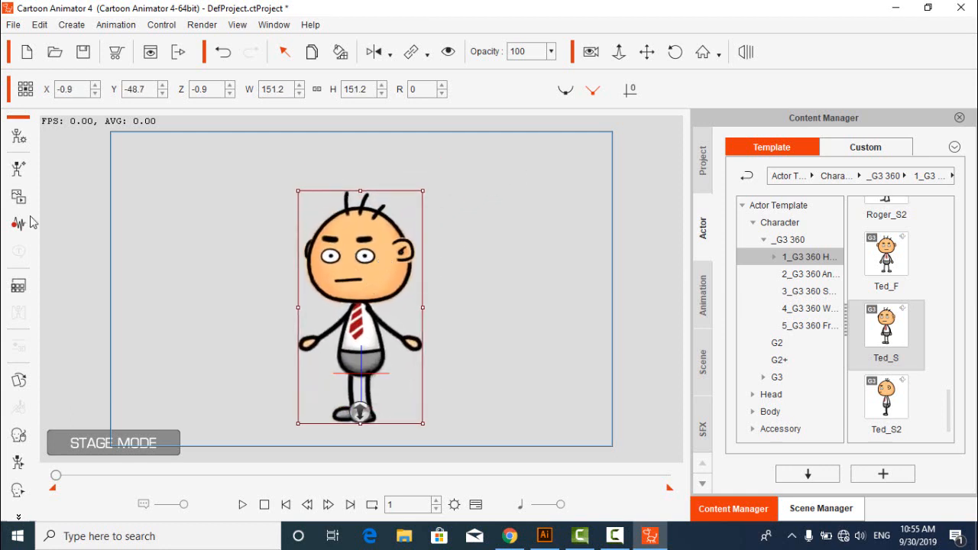
{"action": "left_click", "coordinate": [18, 140]}
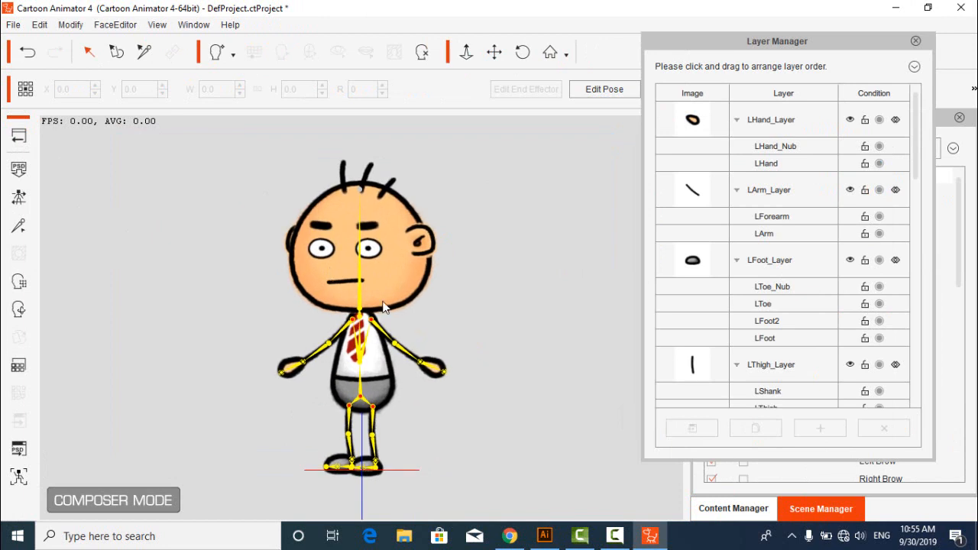
{"action": "left_click", "coordinate": [494, 51]}
{"action": "left_click_drag", "start_coordinate": [496, 222], "coordinate": [509, 179]}
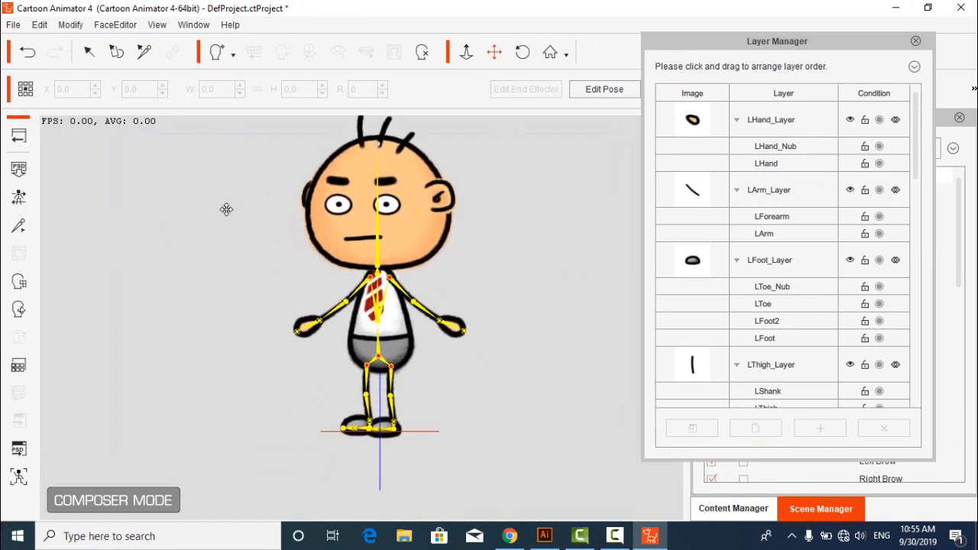
{"action": "left_click", "coordinate": [19, 136]}
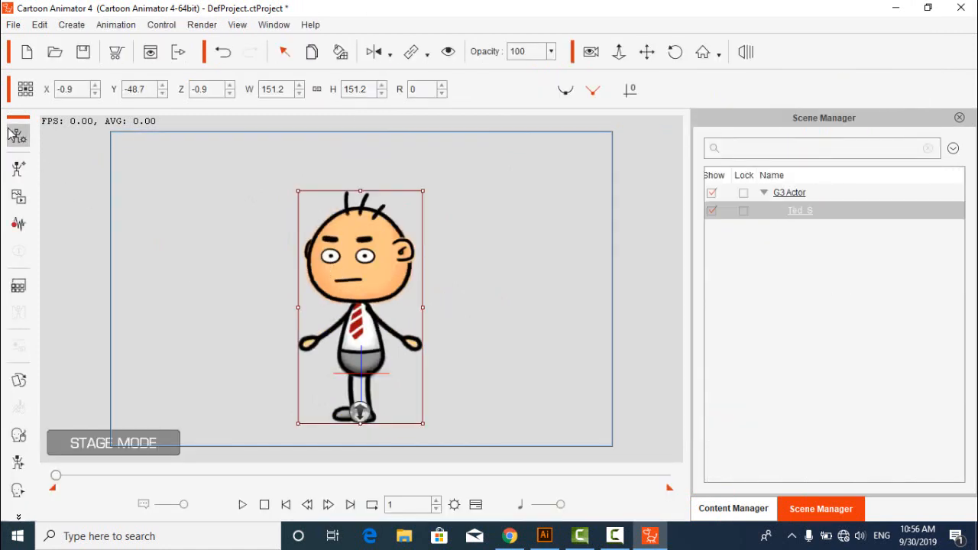
- Open the Ted_S character for editing in Composer mode and select its left arm
{"action": "left_click", "coordinate": [17, 135]}
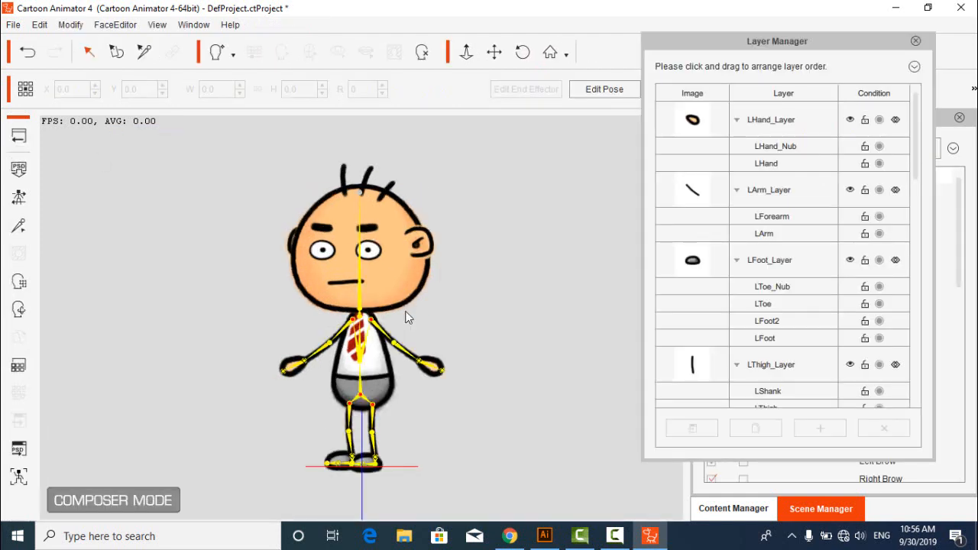
{"action": "left_click", "coordinate": [382, 336]}
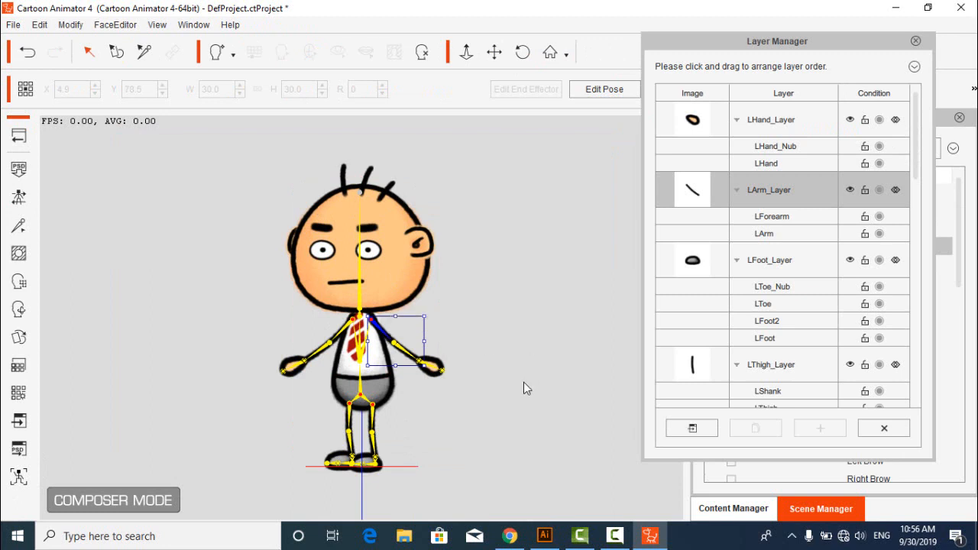
{"action": "left_click", "coordinate": [615, 535]}
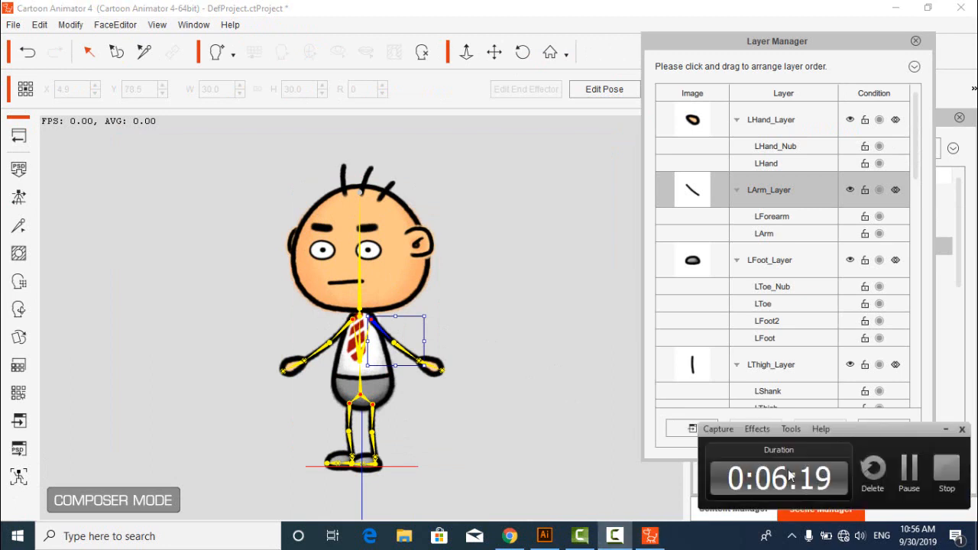
{"action": "left_click", "coordinate": [913, 468]}
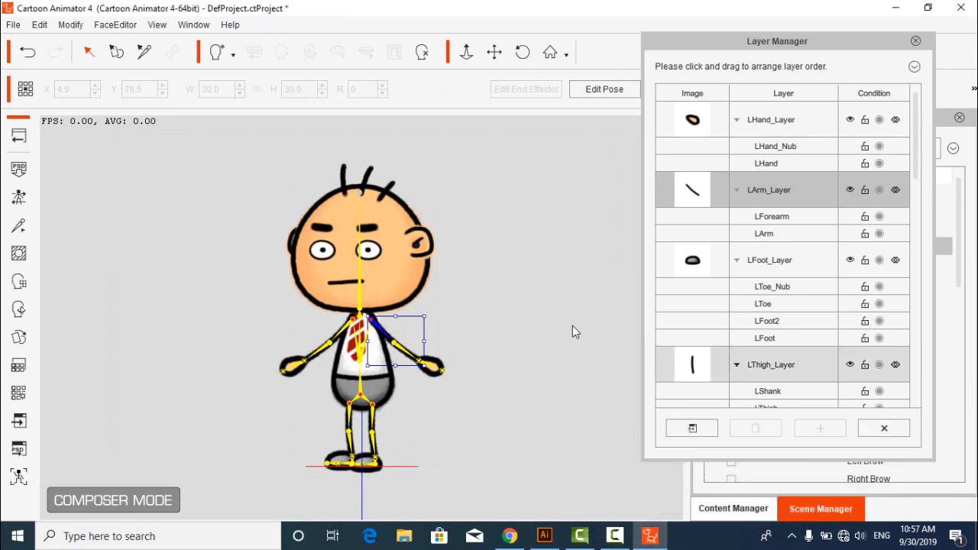
- Select the character's Hip_Layer and open its sprites in the Sprite Editor
{"action": "left_click", "coordinate": [374, 418]}
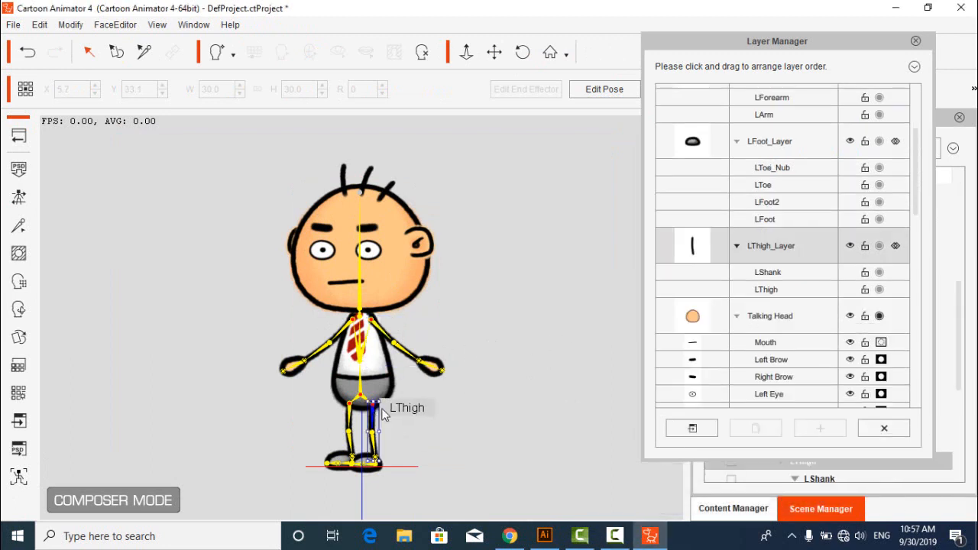
{"action": "scroll", "coordinate": [830, 352], "scroll_direction": "down", "scroll_amount": 8}
{"action": "scroll", "coordinate": [764, 306], "scroll_direction": "up", "scroll_amount": 1}
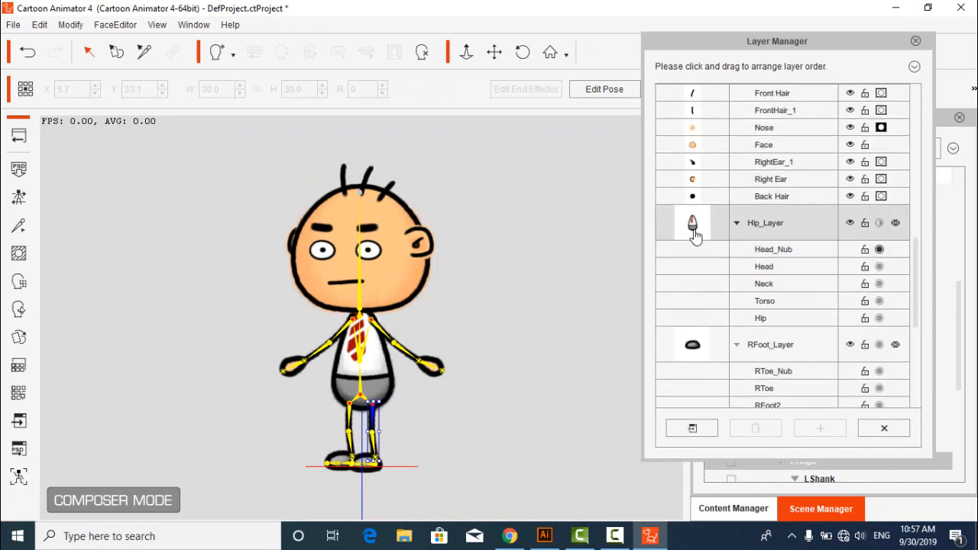
{"action": "left_click", "coordinate": [695, 230]}
{"action": "left_click", "coordinate": [693, 430]}
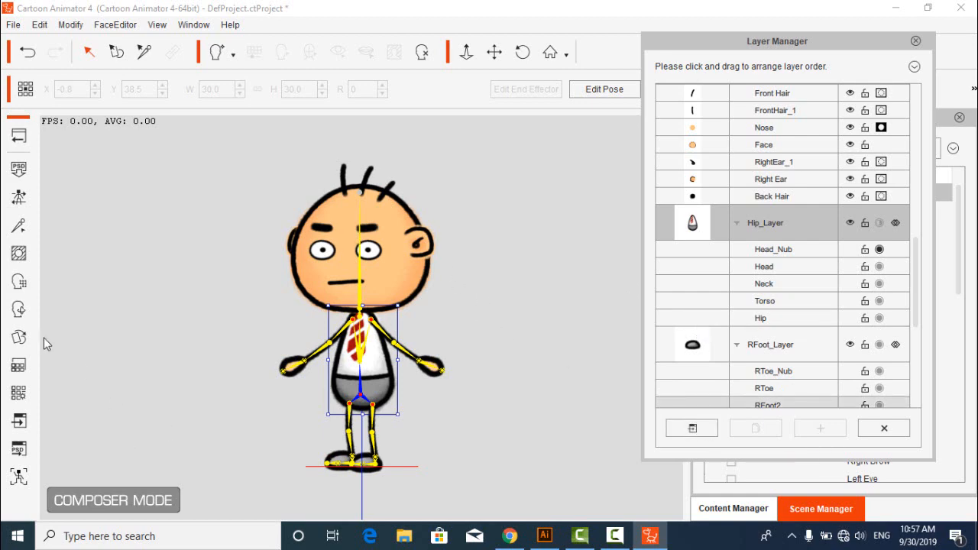
{"action": "left_click", "coordinate": [19, 337]}
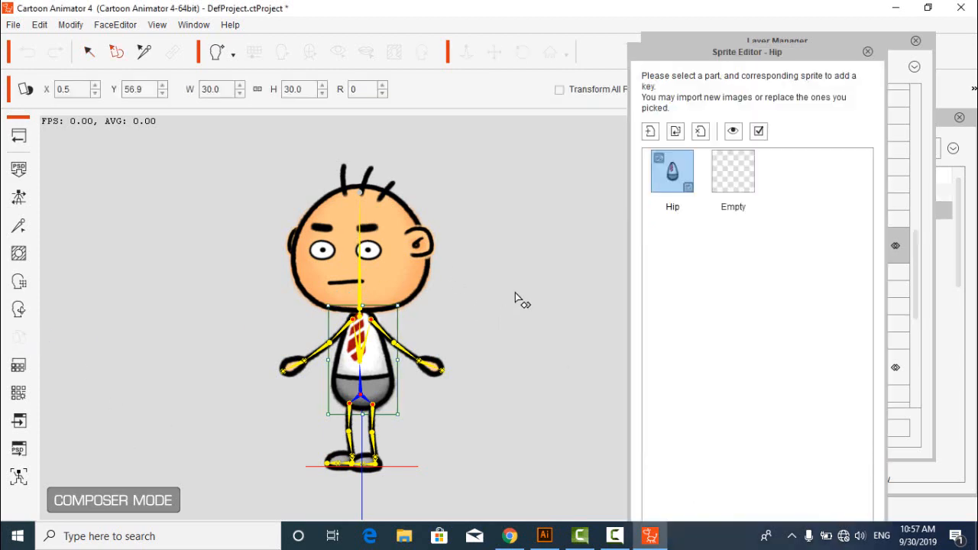
{"action": "double_click", "coordinate": [681, 179]}
{"action": "left_click", "coordinate": [709, 76]}
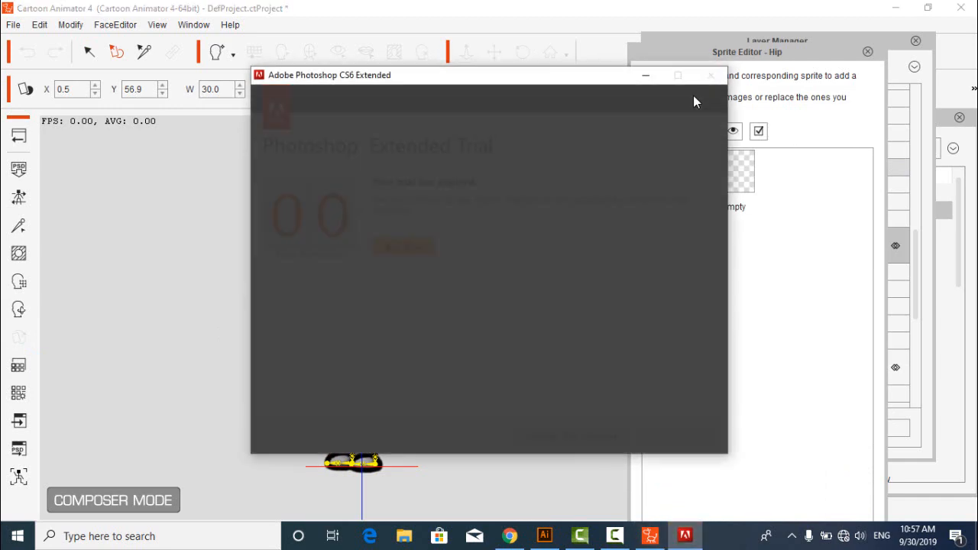
{"action": "left_click", "coordinate": [544, 319]}
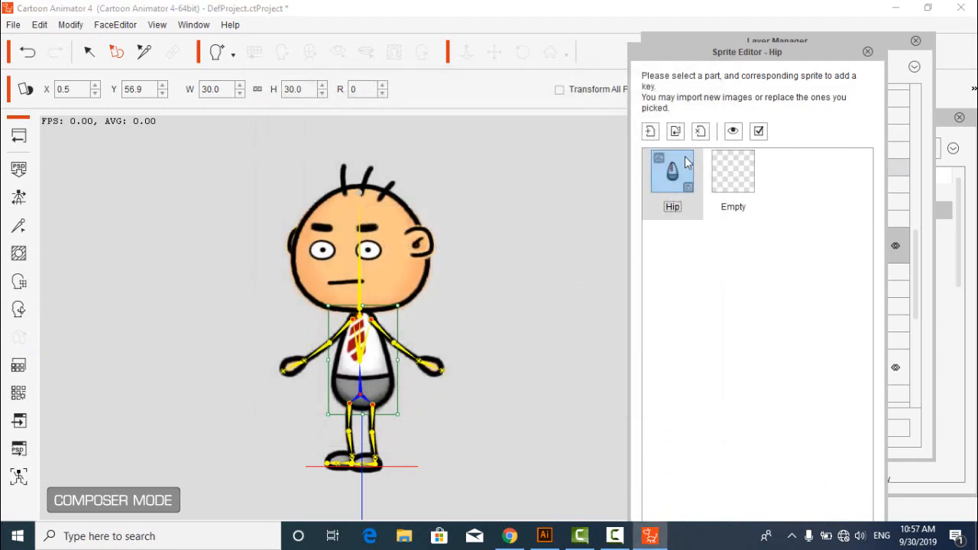
- Replace the Hip sprite with hip.png from the ant folder, scaled to about 73.7 and placed at about X 8.9, Y 50.4
{"action": "left_click", "coordinate": [683, 160]}
{"action": "double_click", "coordinate": [469, 151]}
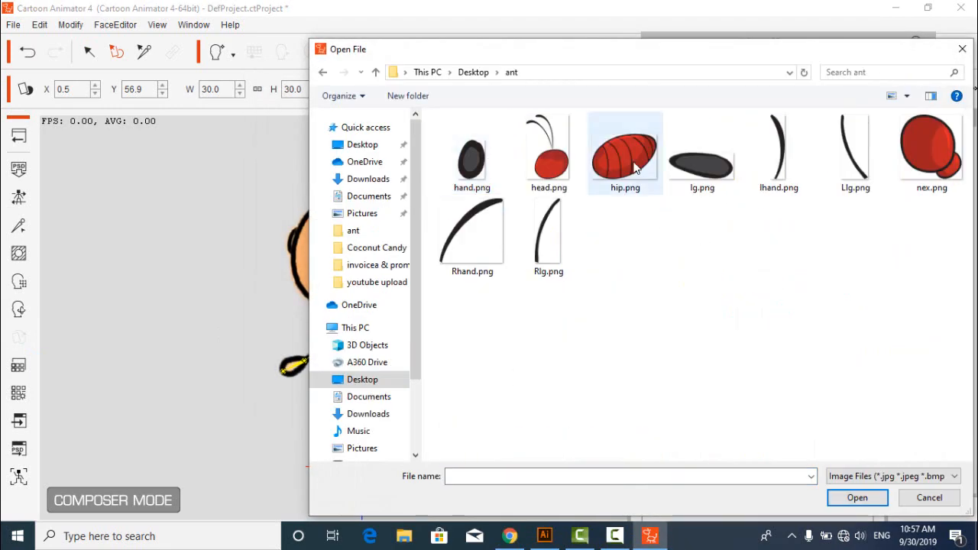
{"action": "double_click", "coordinate": [631, 165]}
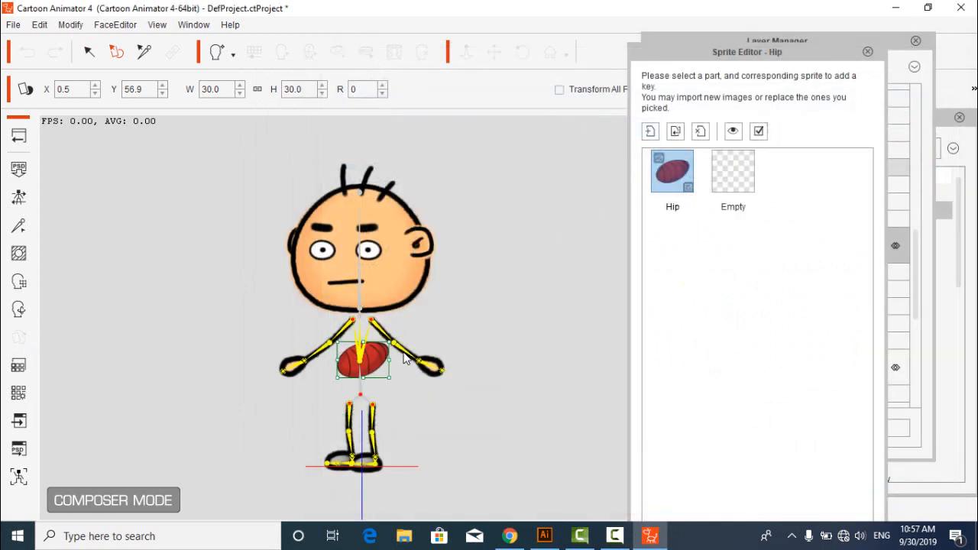
{"action": "left_click_drag", "start_coordinate": [388, 377], "coordinate": [426, 404]}
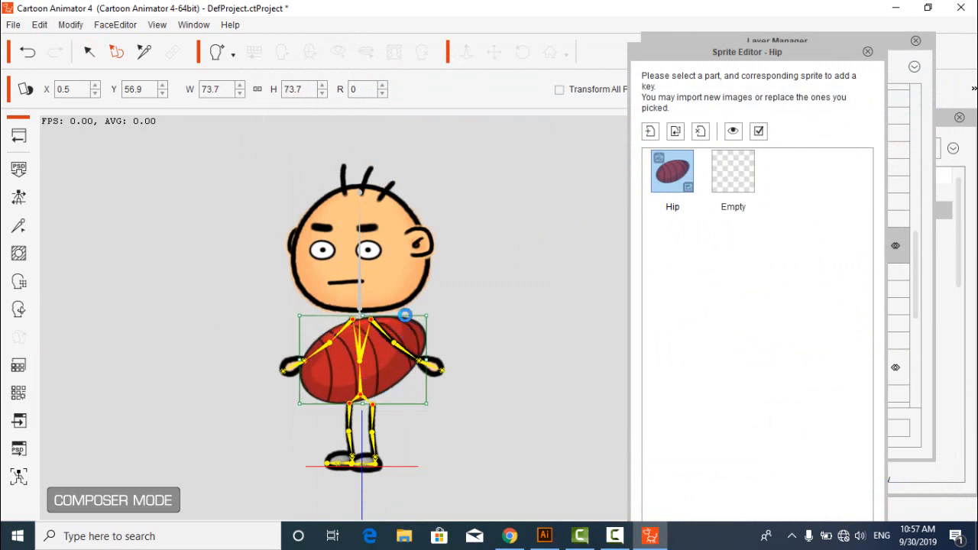
{"action": "left_click_drag", "start_coordinate": [405, 314], "coordinate": [429, 363]}
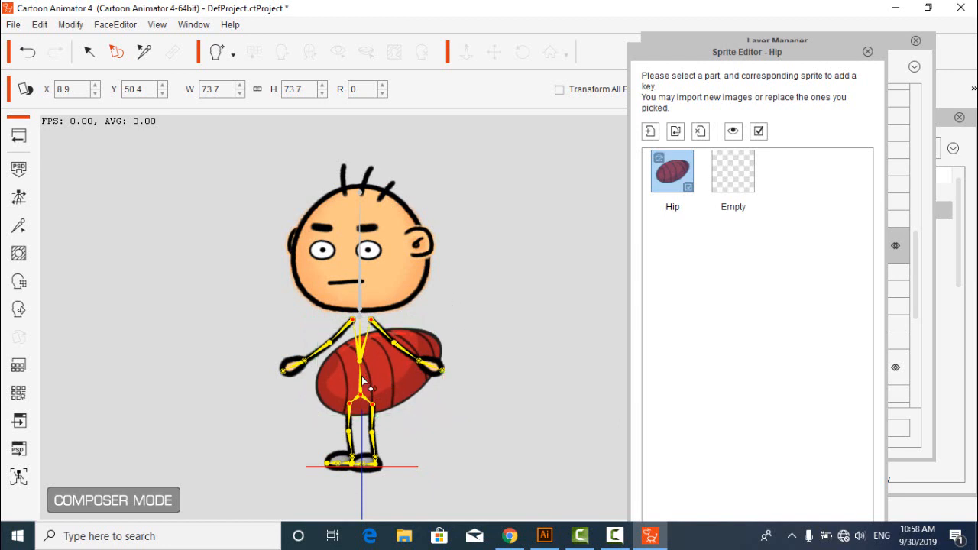
- Move the Torso bone's pivot to about X -26.3, Y 48.3 beside the hip sprite and tilt the bone away from the body
{"action": "left_click", "coordinate": [144, 51]}
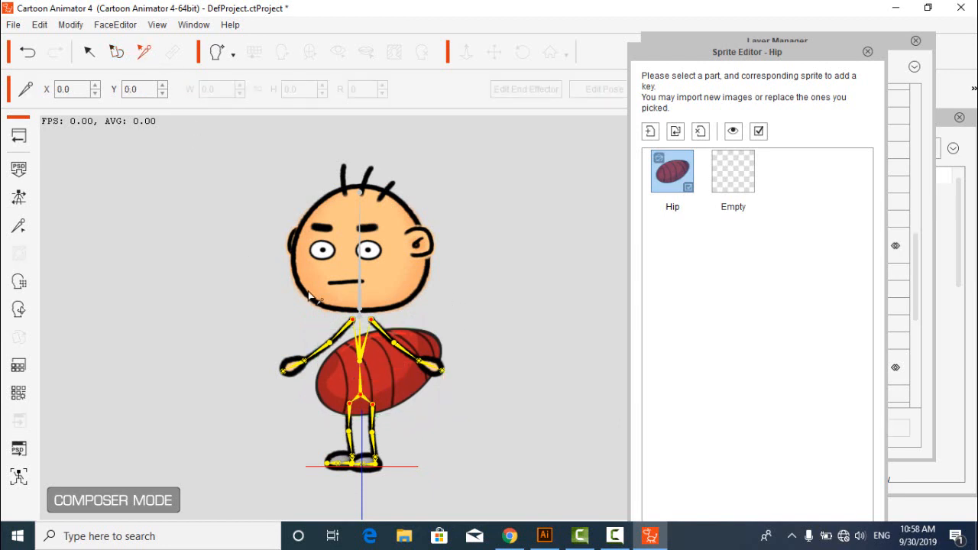
{"action": "left_click", "coordinate": [364, 371]}
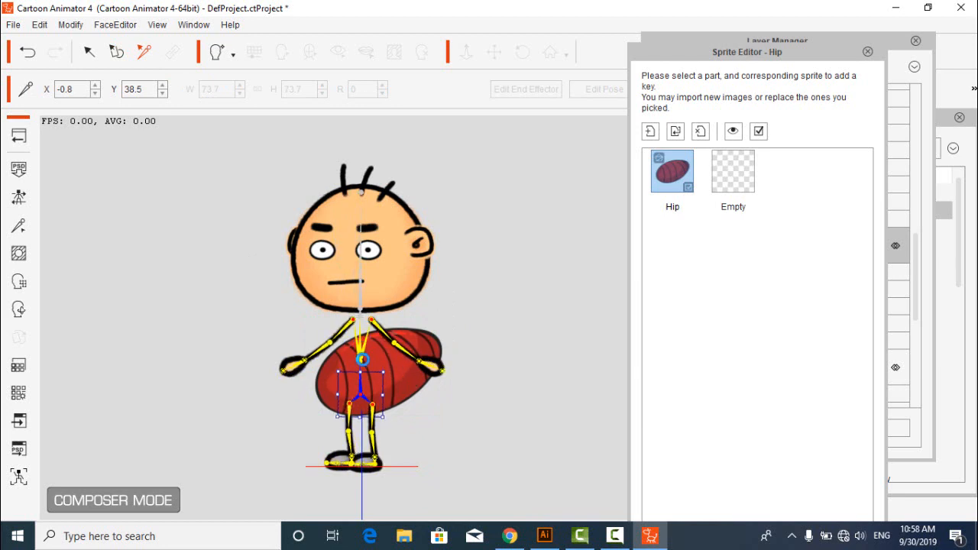
{"action": "left_click", "coordinate": [357, 361]}
{"action": "left_click_drag", "start_coordinate": [357, 361], "coordinate": [301, 377]}
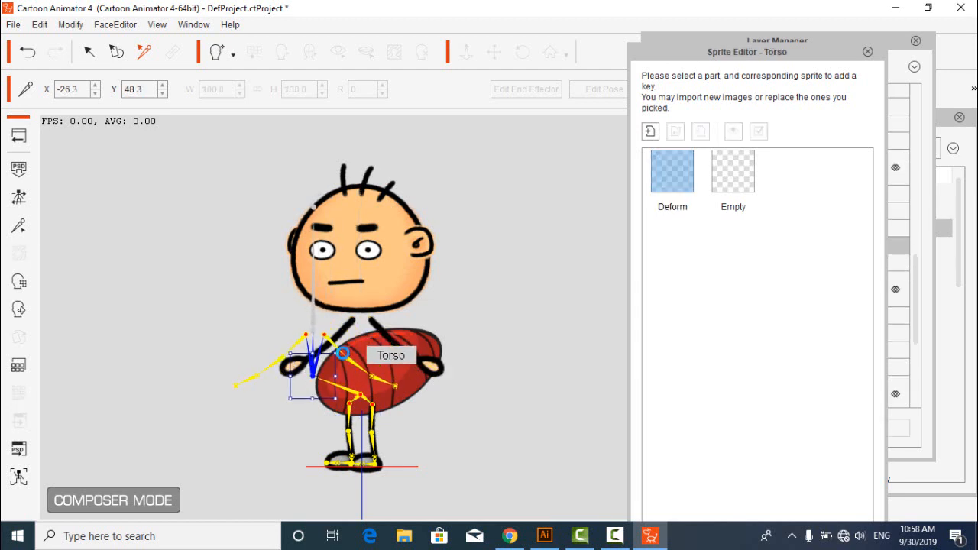
{"action": "left_click_drag", "start_coordinate": [342, 353], "coordinate": [333, 323]}
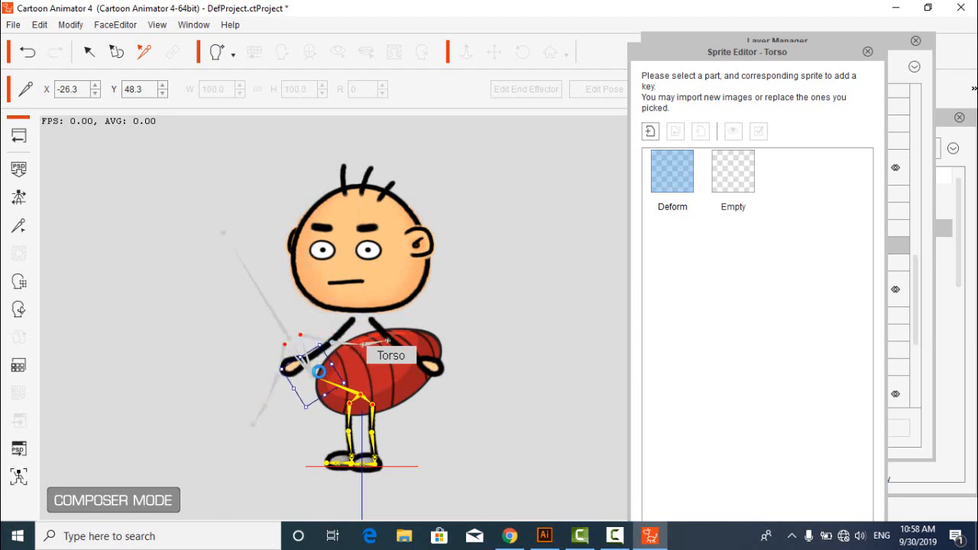
{"action": "left_click", "coordinate": [449, 308]}
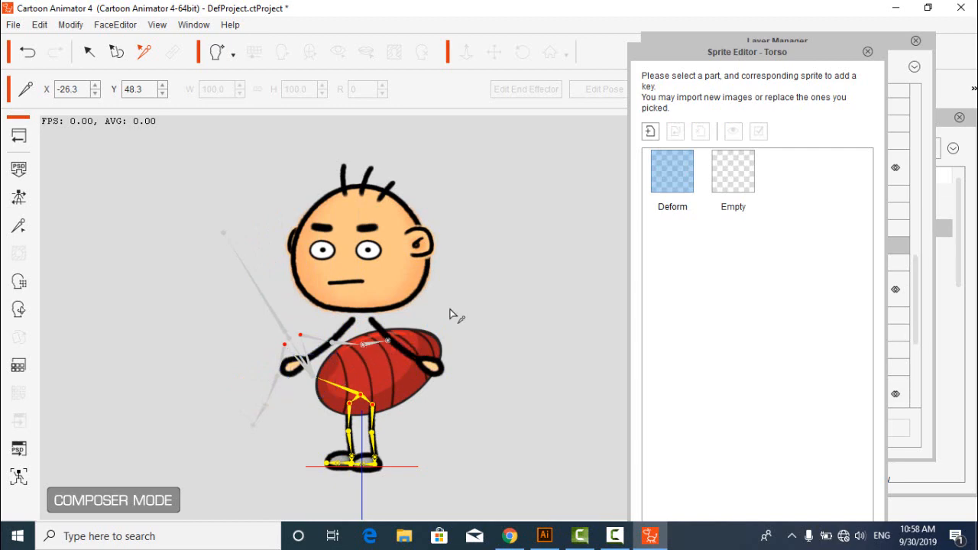
- Replace the LArm sprite with lhand.png from the ant folder
{"action": "left_click", "coordinate": [296, 339]}
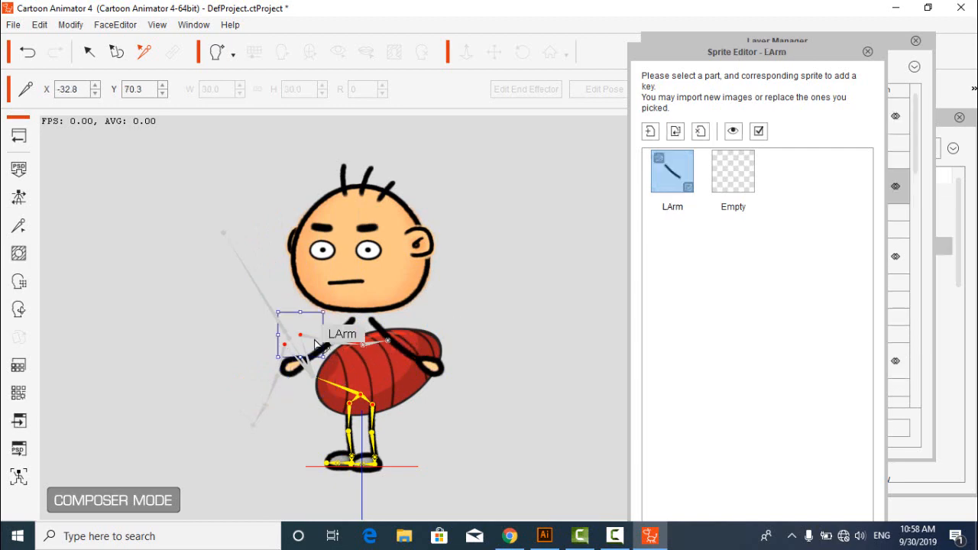
{"action": "double_click", "coordinate": [678, 176]}
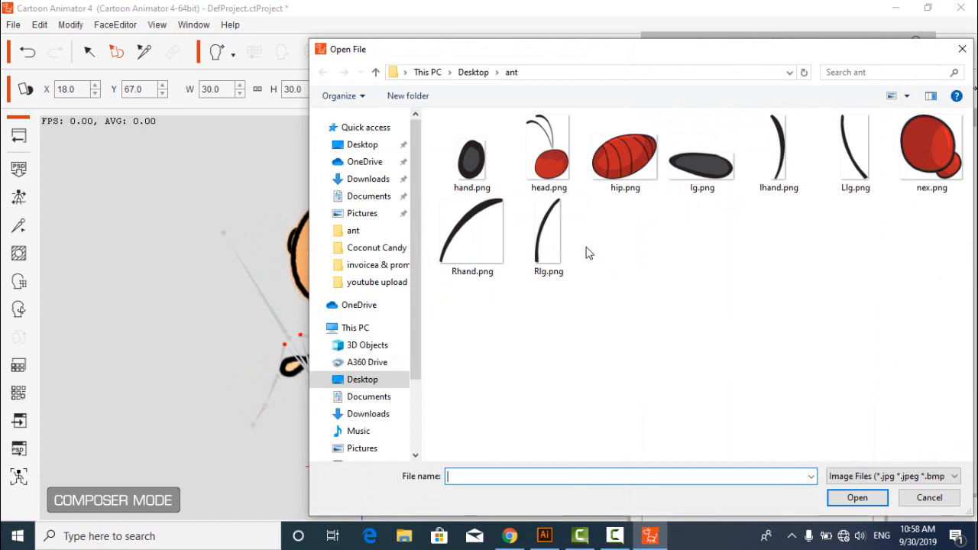
{"action": "double_click", "coordinate": [762, 173]}
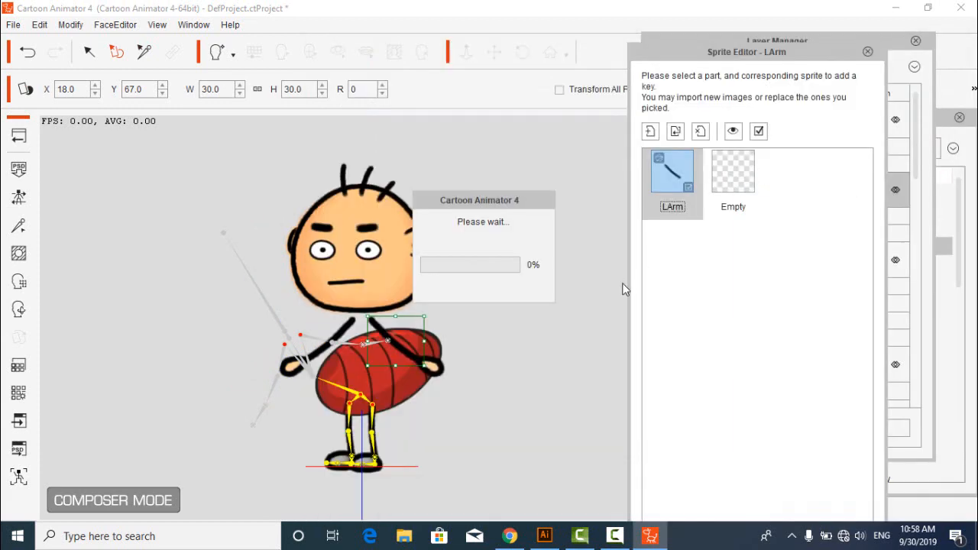
- Scale, rotate and reposition the new LArm sprite to fit the relocated left arm bone beside the ant's hip
{"action": "left_click", "coordinate": [403, 336]}
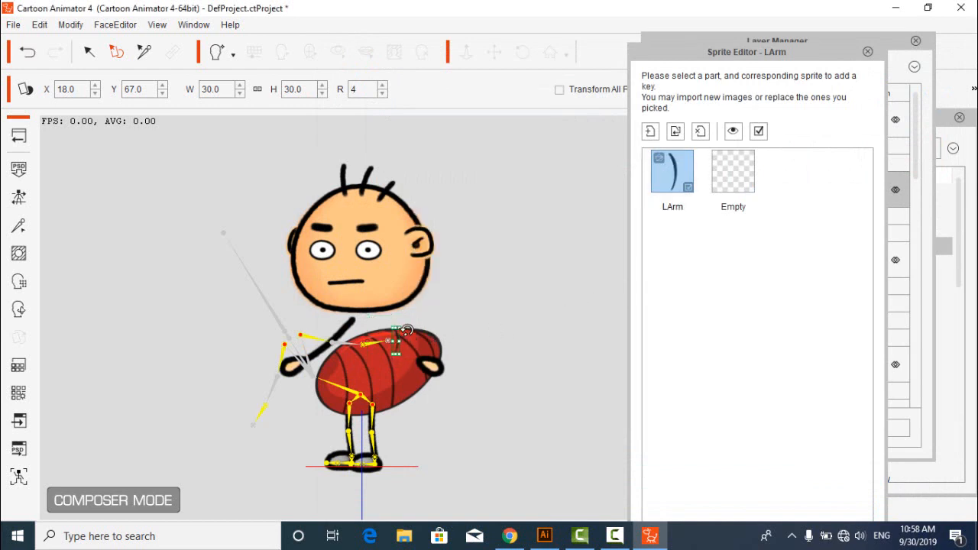
{"action": "mouse_move", "coordinate": [407, 330]}
{"action": "left_mouse_down"}
{"action": "mouse_move", "coordinate": [413, 312]}
{"action": "mouse_move", "coordinate": [411, 326]}
{"action": "left_mouse_up"}
{"action": "left_click_drag", "start_coordinate": [391, 360], "coordinate": [356, 398]}
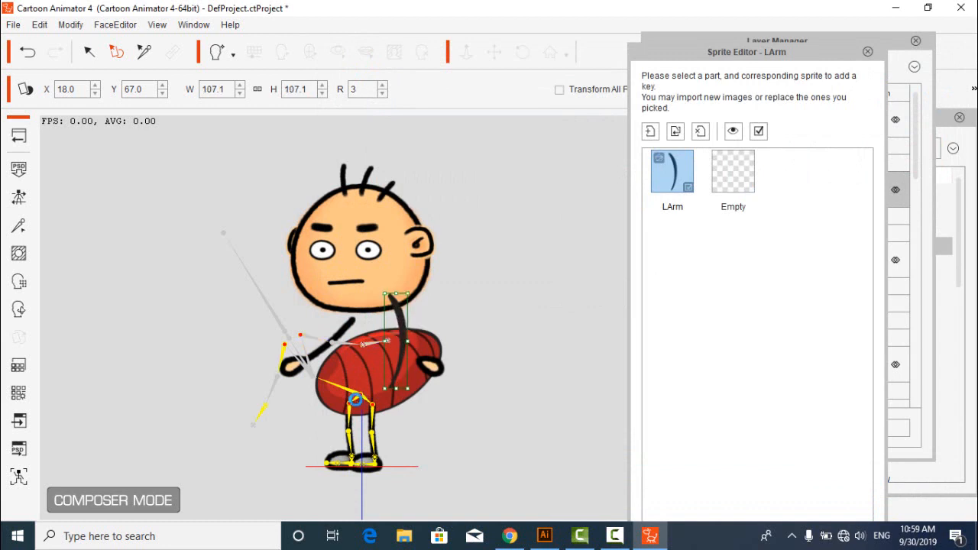
{"action": "left_click_drag", "start_coordinate": [415, 341], "coordinate": [340, 361]}
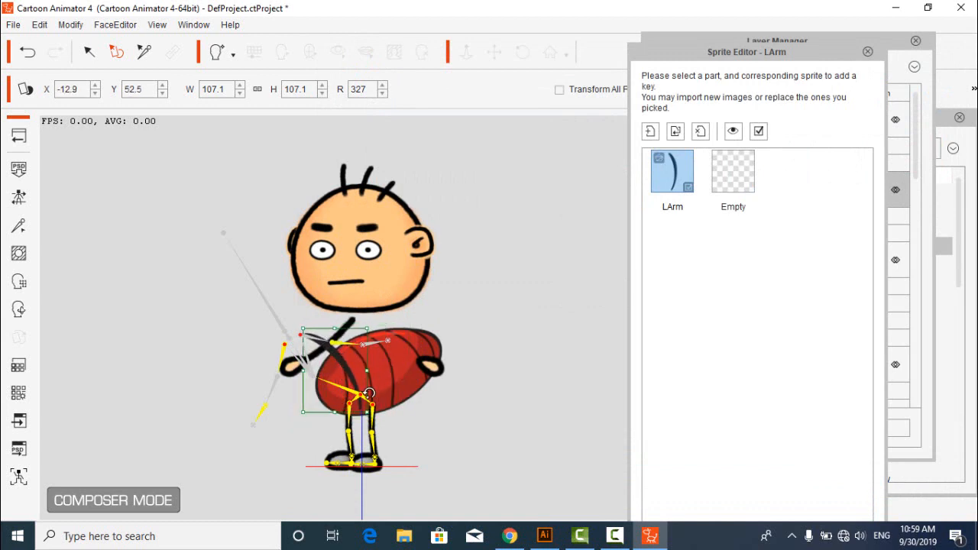
{"action": "left_click_drag", "start_coordinate": [369, 410], "coordinate": [324, 356]}
{"action": "left_click", "coordinate": [298, 359]}
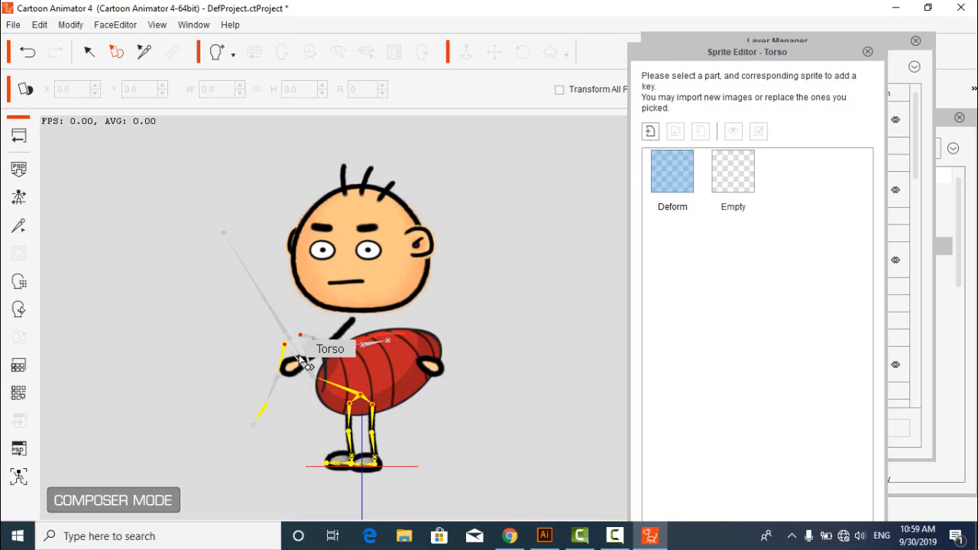
- Replace the Neck sprite with nex.png from the ant folder, scaled to about 66.8 and placed at about X -31.6, Y 55.8
{"action": "left_click", "coordinate": [292, 345]}
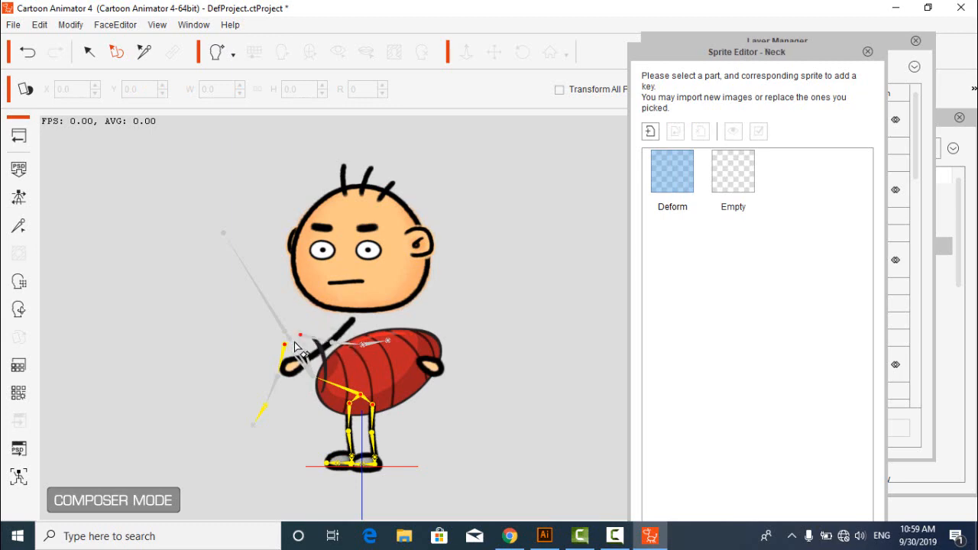
{"action": "left_click", "coordinate": [672, 183]}
{"action": "double_click", "coordinate": [672, 183]}
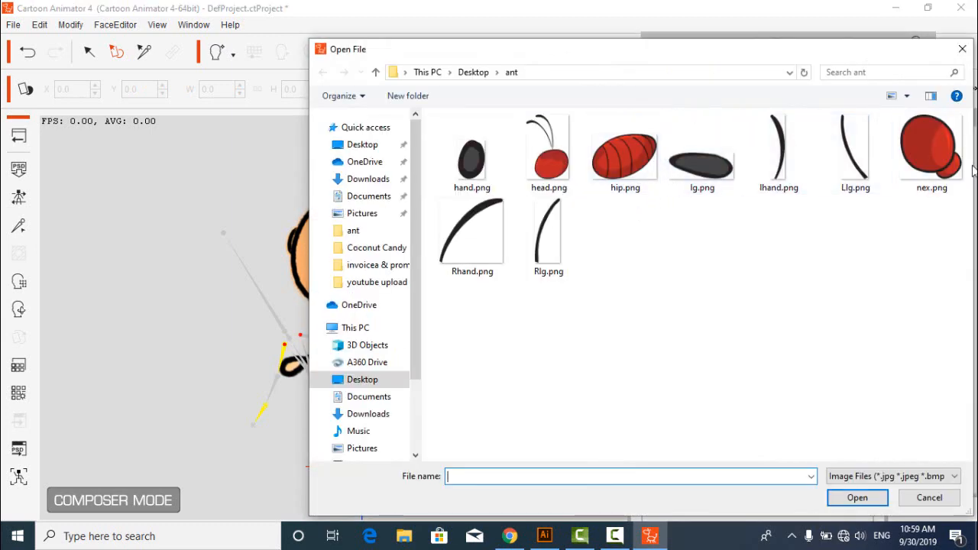
{"action": "double_click", "coordinate": [942, 162]}
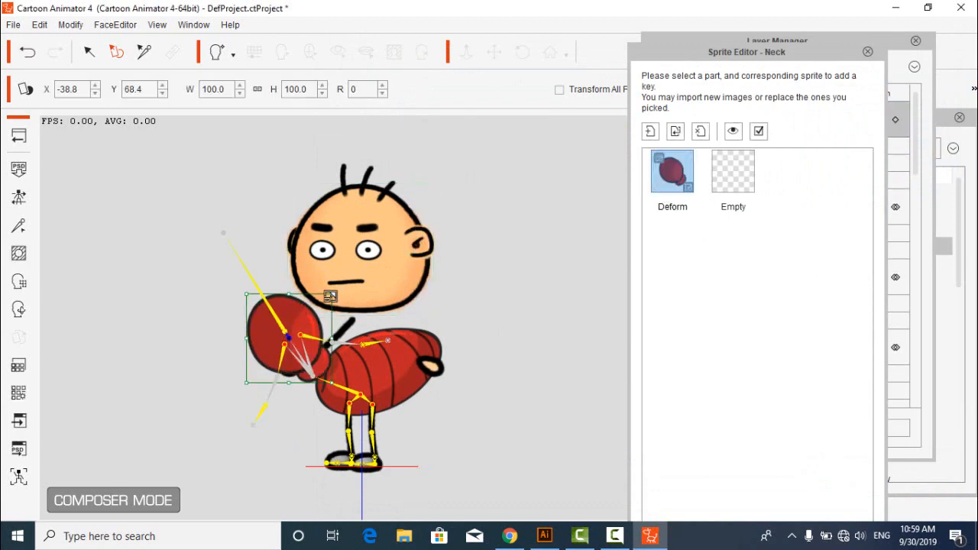
{"action": "left_click_drag", "start_coordinate": [330, 295], "coordinate": [323, 316]}
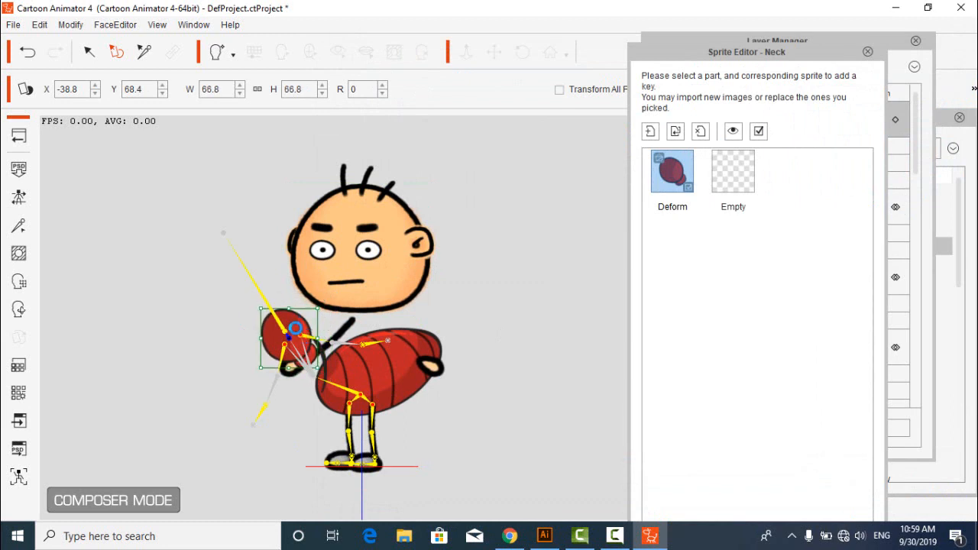
{"action": "mouse_move", "coordinate": [295, 329]}
{"action": "left_mouse_down"}
{"action": "mouse_move", "coordinate": [308, 344]}
{"action": "mouse_move", "coordinate": [296, 344]}
{"action": "left_mouse_up"}
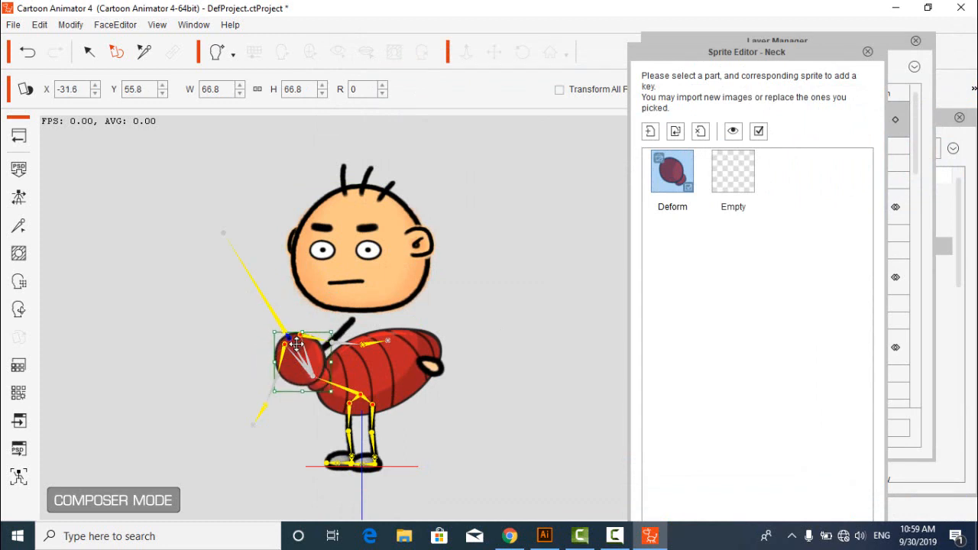
{"action": "left_click", "coordinate": [236, 328]}
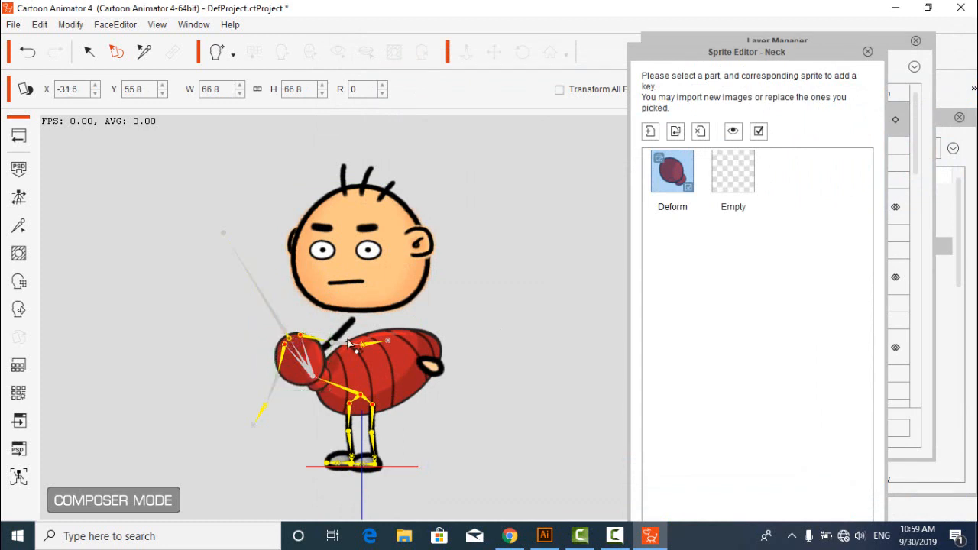
- Replace the RArm sprite with Rhand.png from the ant folder, scaled to about 78.2 and placed at about X -51, Y 49
{"action": "left_click", "coordinate": [290, 351]}
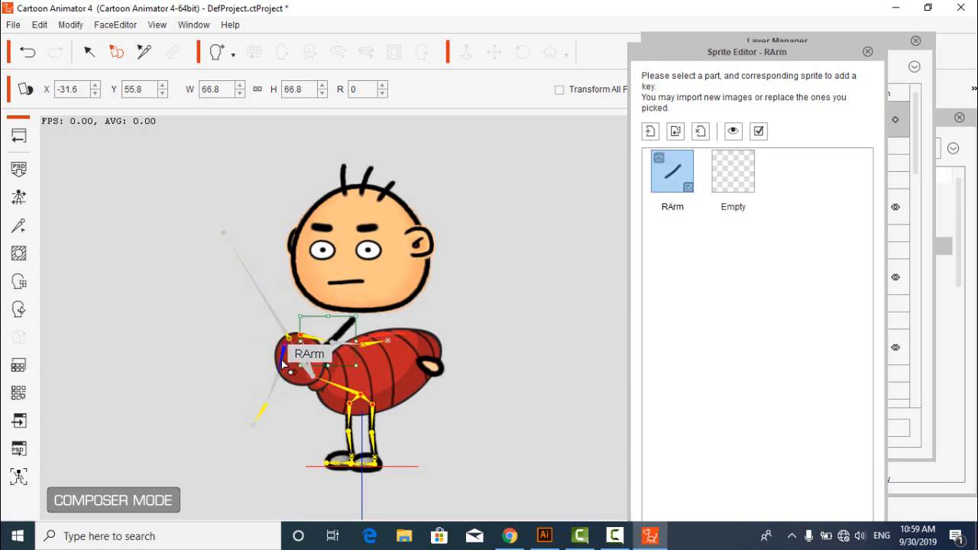
{"action": "double_click", "coordinate": [671, 174]}
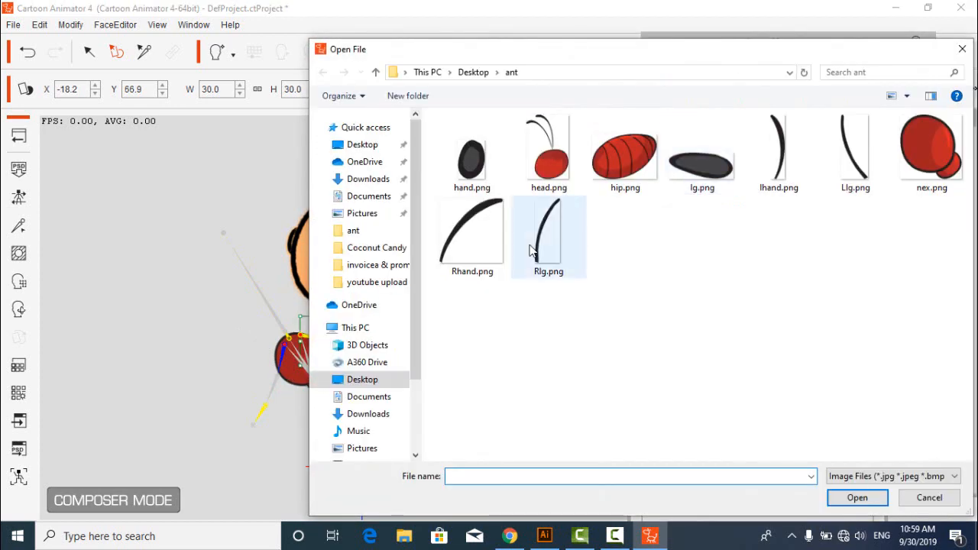
{"action": "double_click", "coordinate": [477, 247]}
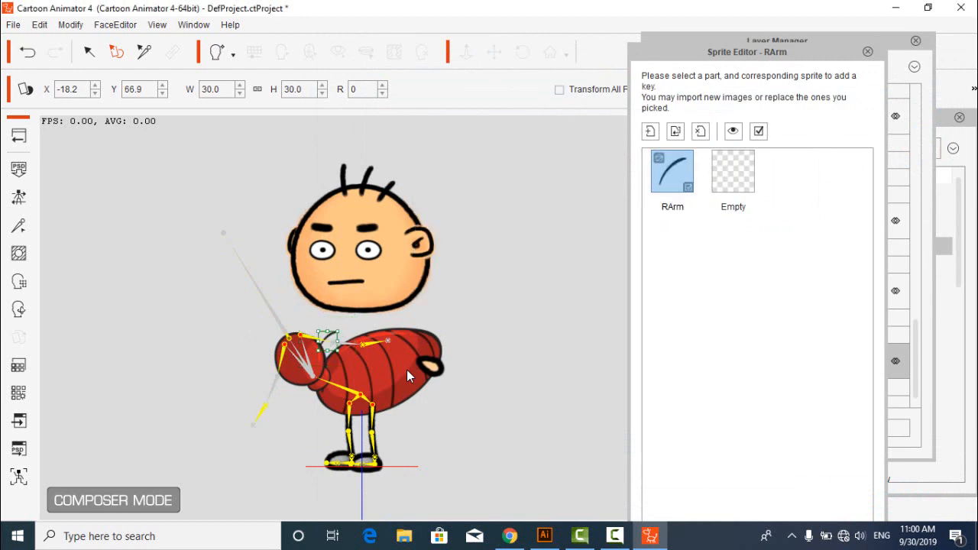
{"action": "left_click", "coordinate": [610, 539]}
{"action": "left_click", "coordinate": [907, 478]}
{"action": "left_click_drag", "start_coordinate": [328, 336], "coordinate": [257, 380]}
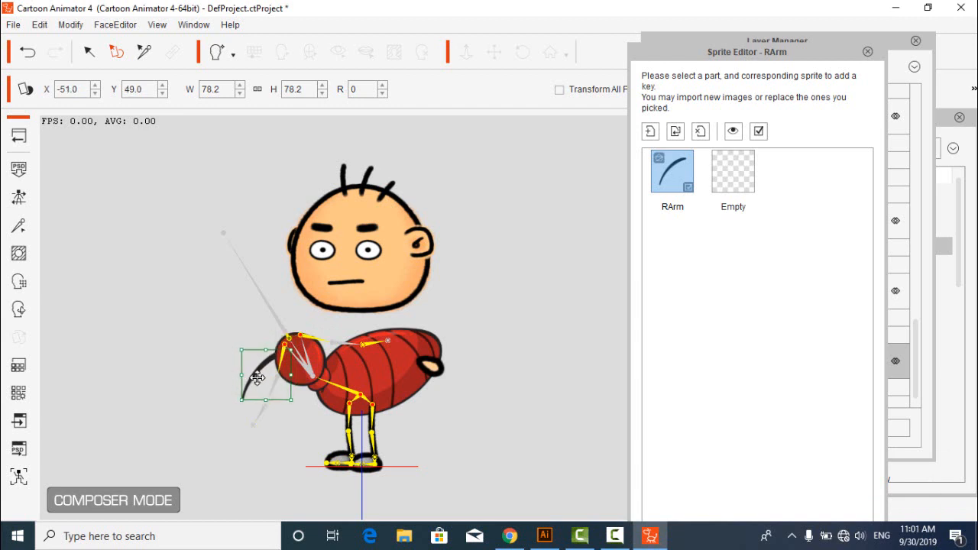
- Move the LArm sprite below the ant's neck to about X -33.6, Y 39.1, rotated to 354
{"action": "left_click", "coordinate": [316, 344]}
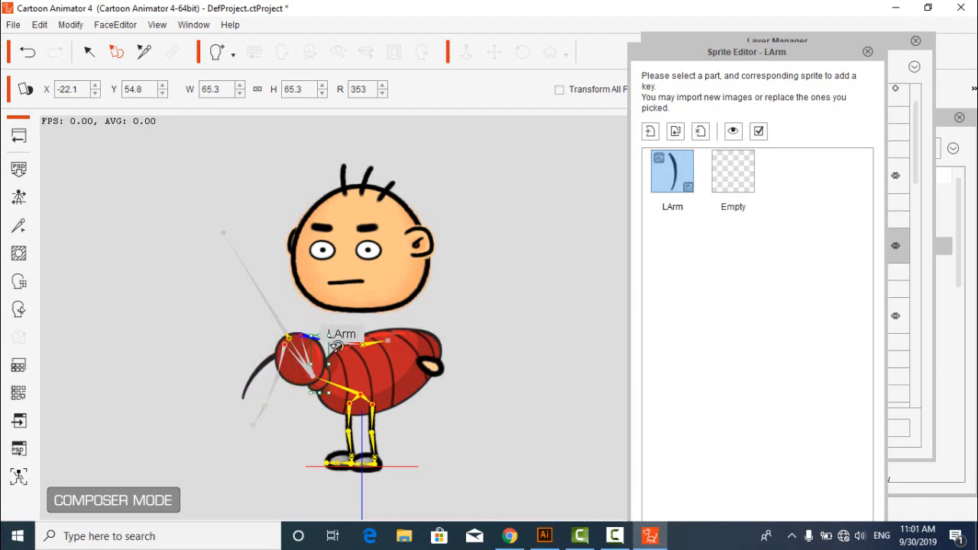
{"action": "left_click_drag", "start_coordinate": [337, 357], "coordinate": [328, 416]}
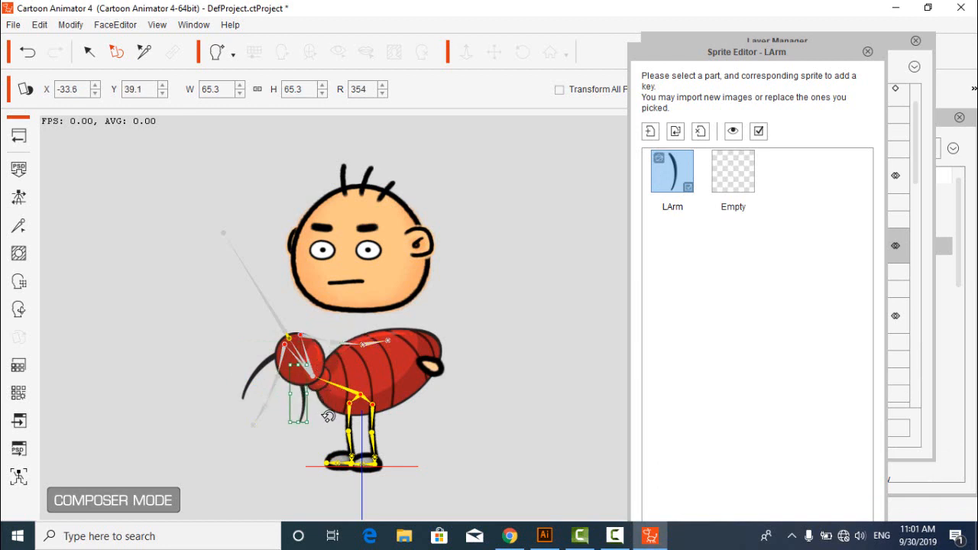
{"action": "left_click", "coordinate": [321, 423]}
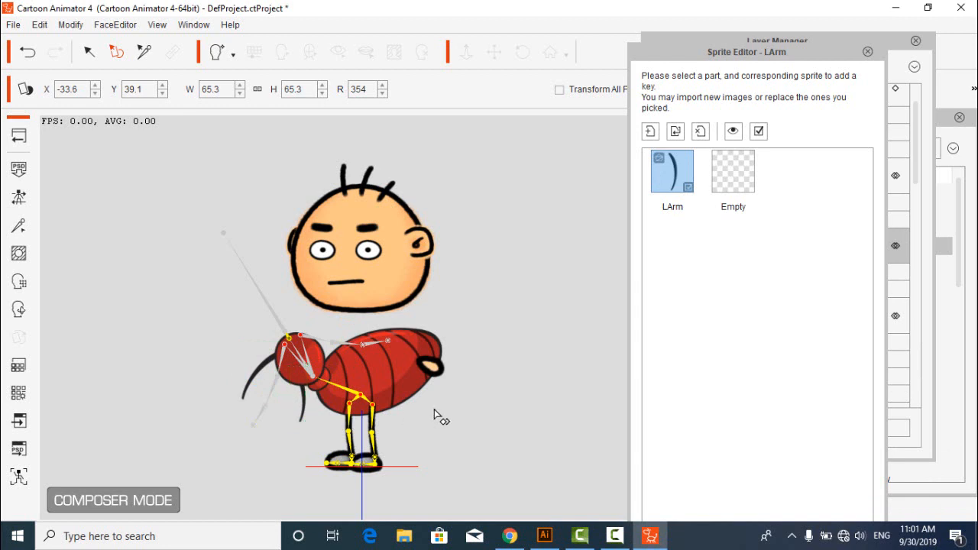
- Replace the LHand sprite with hand.png, scaled to about 65.3 and placed at the left arm's lower end, about X -33.6, Y 21
{"action": "left_click", "coordinate": [435, 368]}
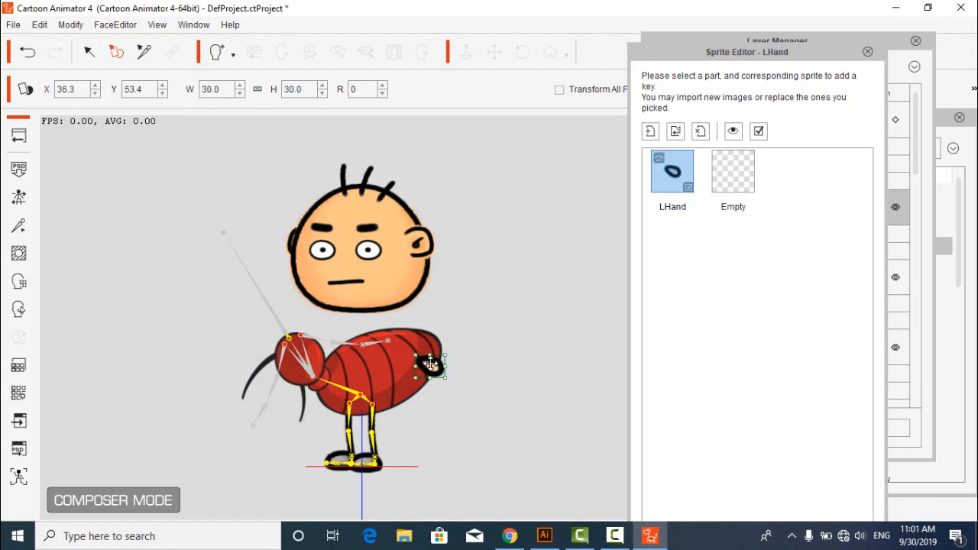
{"action": "double_click", "coordinate": [697, 200]}
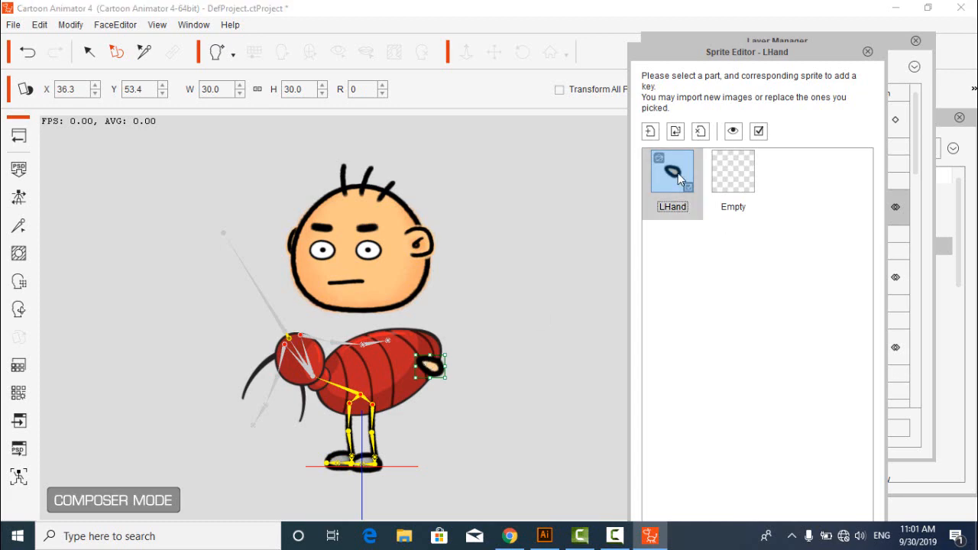
{"action": "double_click", "coordinate": [456, 184]}
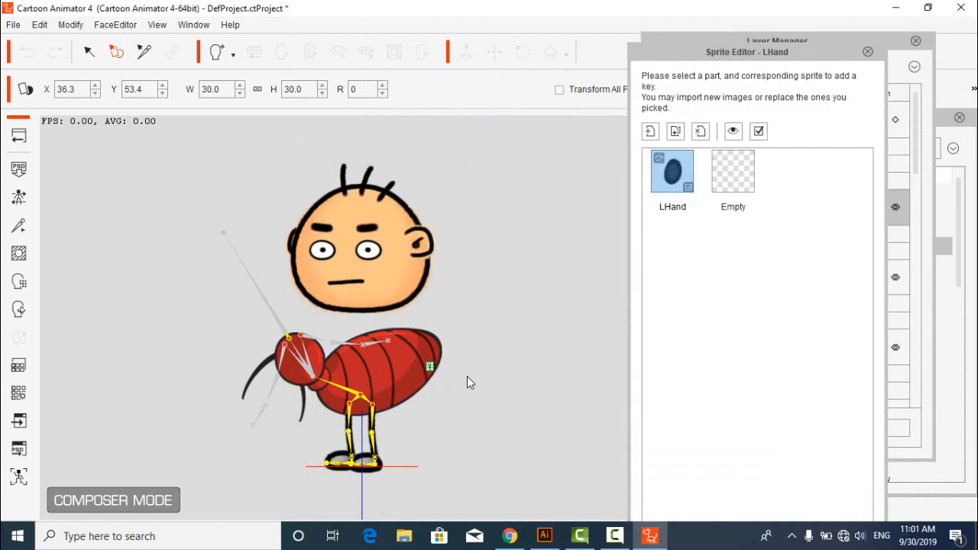
{"action": "left_click", "coordinate": [432, 363]}
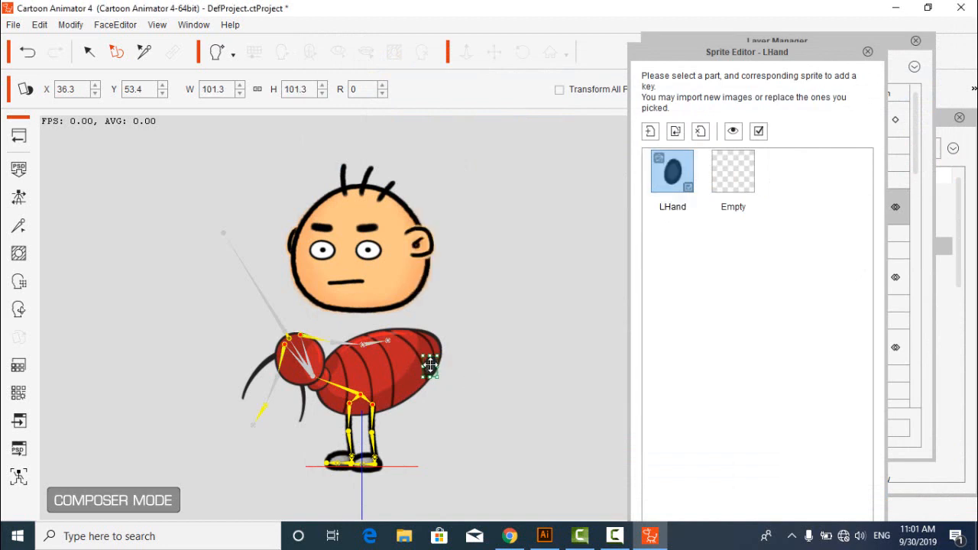
{"action": "left_click_drag", "start_coordinate": [431, 366], "coordinate": [302, 433]}
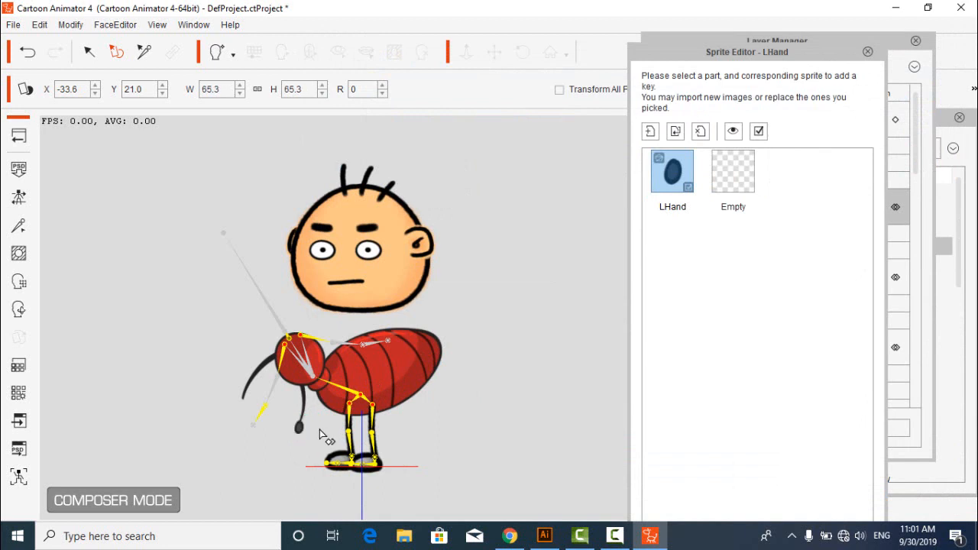
- Close the Sprite Editor, select the Talking Head layer and dock the Layer Manager with the Scene Manager
{"action": "left_click", "coordinate": [279, 322]}
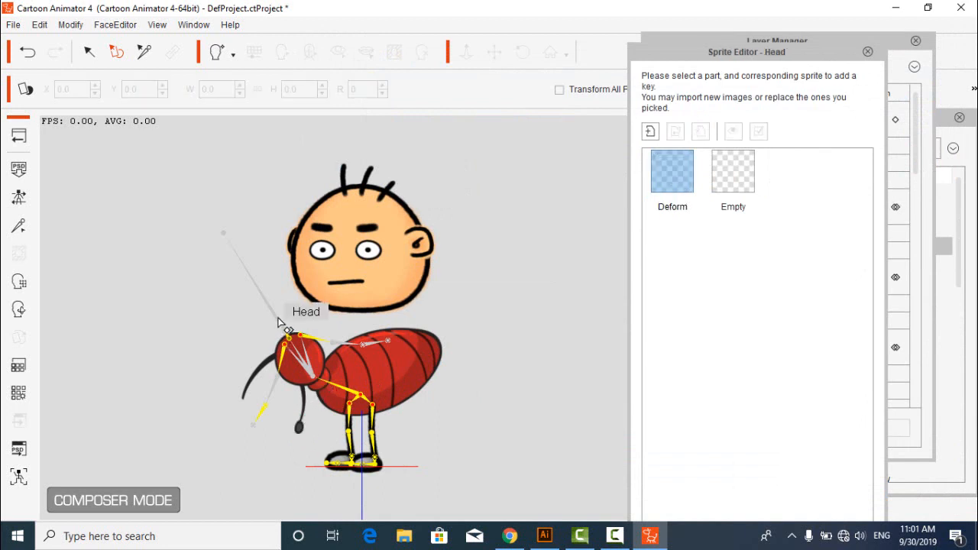
{"action": "left_click", "coordinate": [867, 51]}
{"action": "left_click", "coordinate": [685, 229]}
{"action": "scroll", "coordinate": [716, 233], "scroll_direction": "down", "scroll_amount": 2}
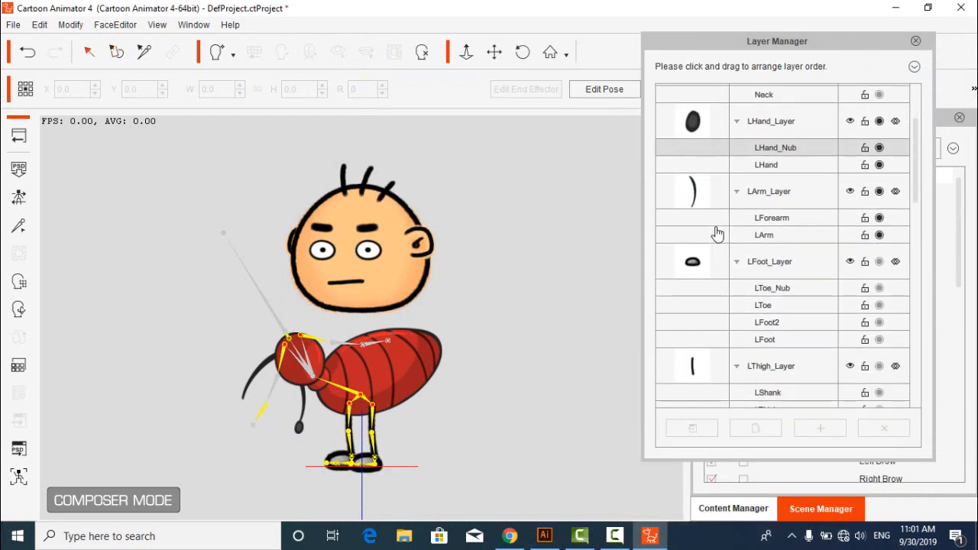
{"action": "scroll", "coordinate": [717, 233], "scroll_direction": "down", "scroll_amount": 5}
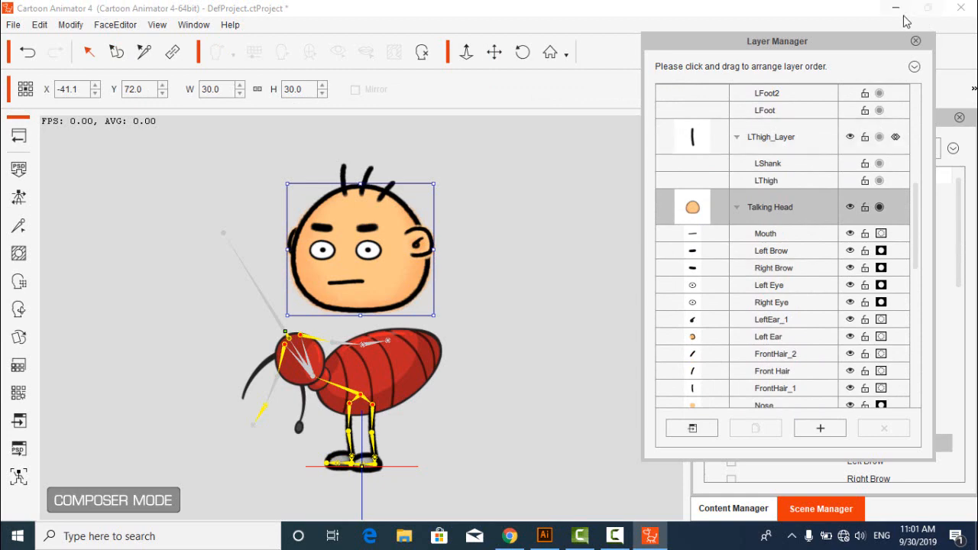
{"action": "left_click_drag", "start_coordinate": [894, 43], "coordinate": [945, 133]}
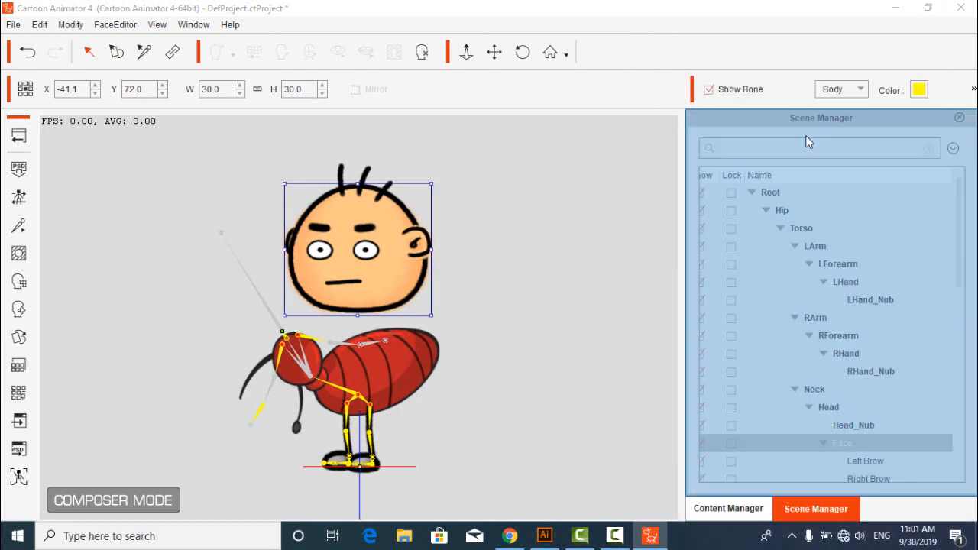
- Shift the Talking Head's face sprite to about X -5.8, Y 121.1
{"action": "left_click", "coordinate": [116, 51]}
{"action": "mouse_move", "coordinate": [353, 233]}
{"action": "left_mouse_down"}
{"action": "mouse_move", "coordinate": [289, 240]}
{"action": "mouse_move", "coordinate": [382, 223]}
{"action": "mouse_move", "coordinate": [343, 223]}
{"action": "left_mouse_up"}
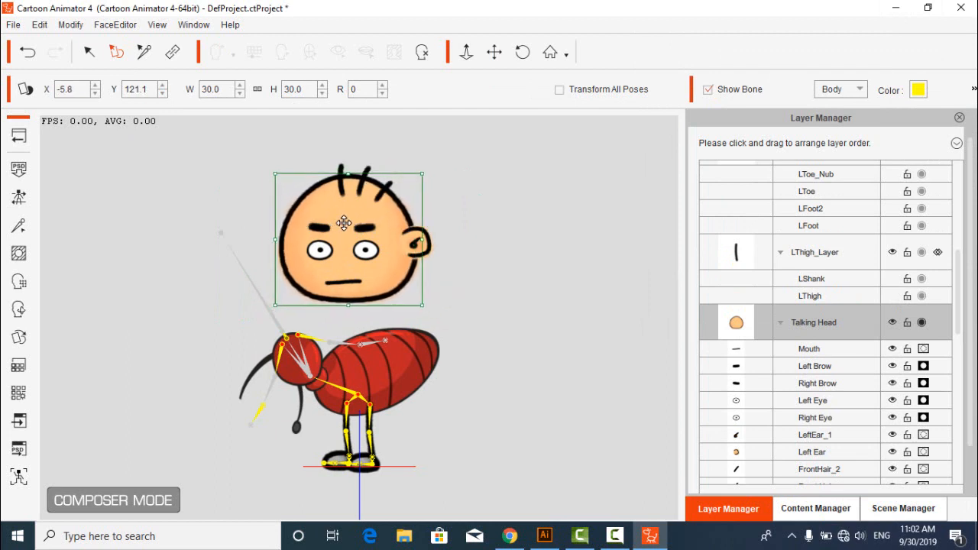
- Launch Adobe Photoshop from the desktop, activate its Move tool and return to Cartoon Animator
{"action": "left_click", "coordinate": [900, 10]}
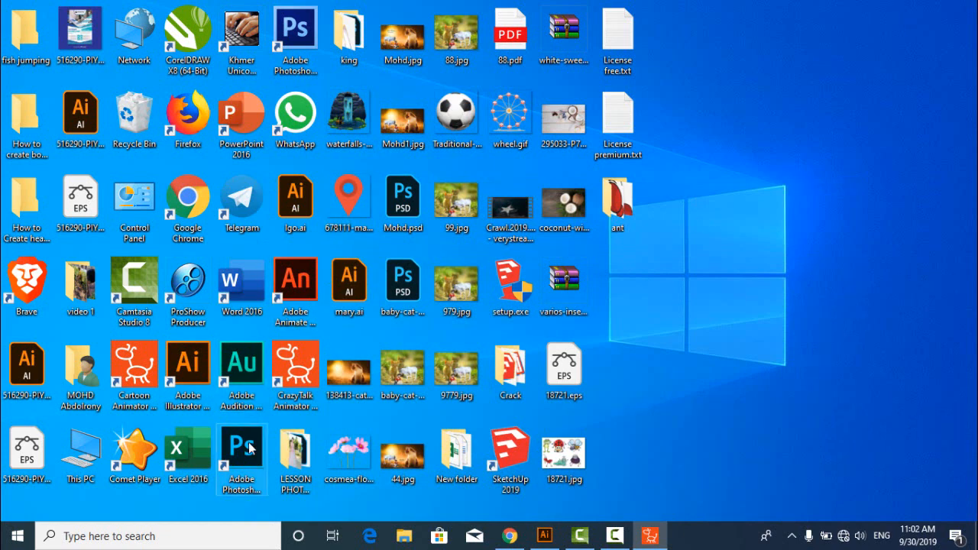
{"action": "double_click", "coordinate": [295, 34]}
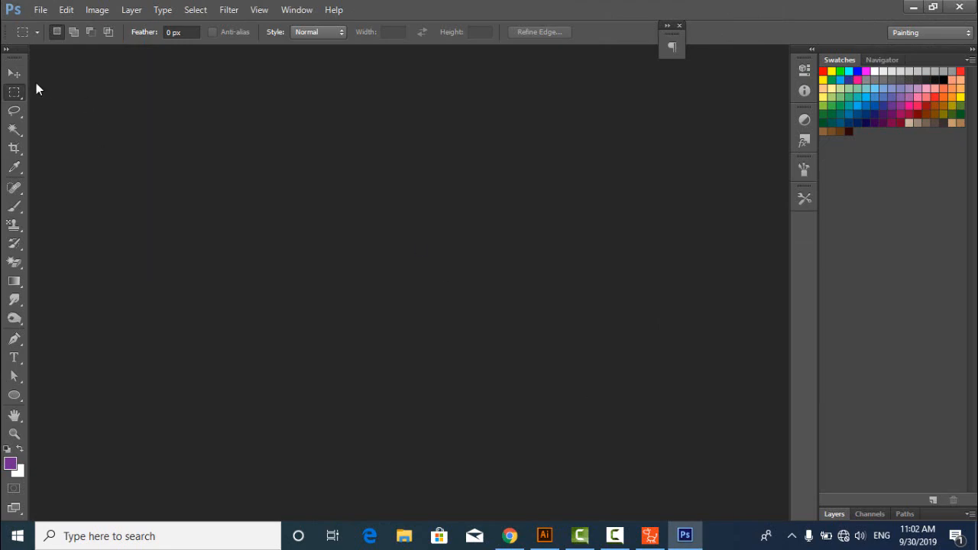
{"action": "left_click", "coordinate": [16, 76]}
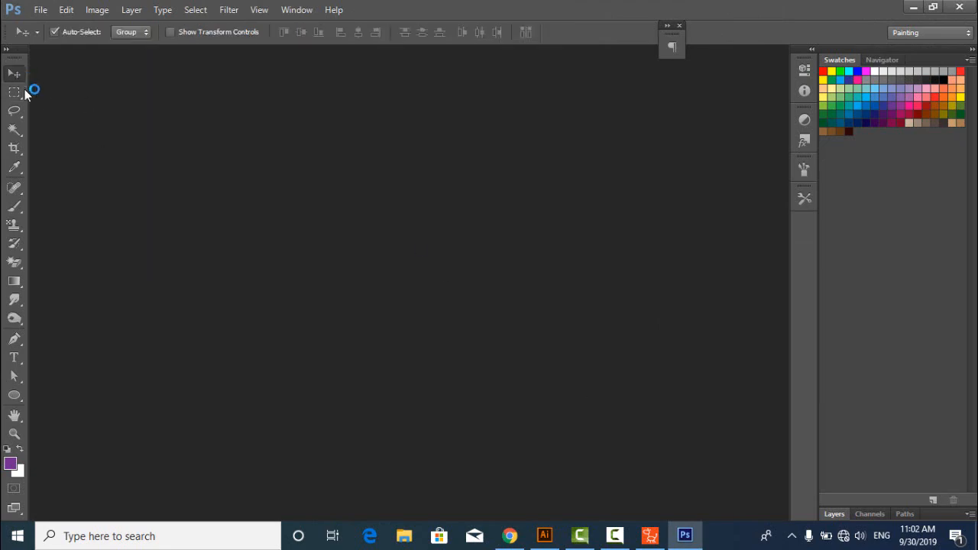
{"action": "left_click", "coordinate": [649, 536]}
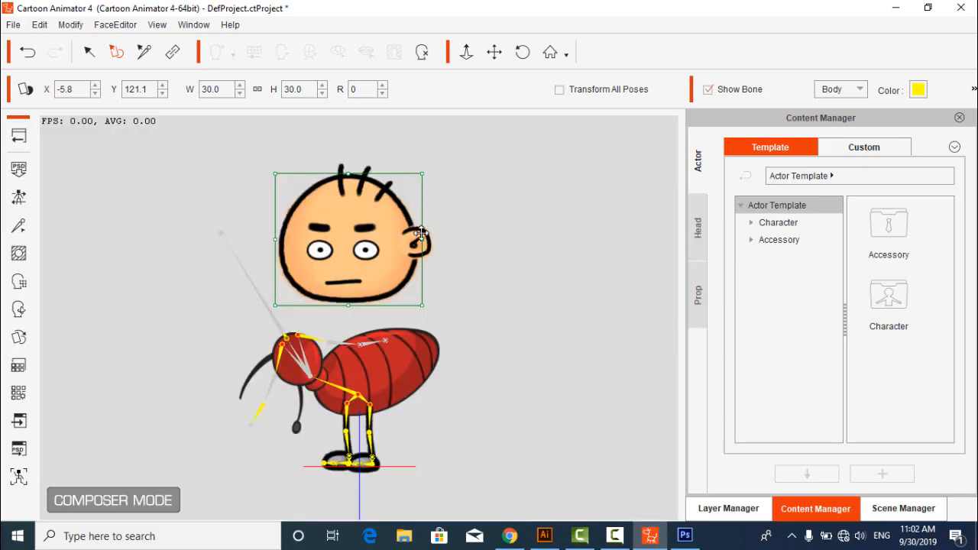
- Bring the Layer Manager back into view and launch the Talking Head's face image in the external image editor
{"action": "left_click", "coordinate": [960, 118]}
{"action": "scroll", "coordinate": [873, 247], "scroll_direction": "down", "scroll_amount": 5}
{"action": "left_click_drag", "start_coordinate": [941, 118], "coordinate": [890, 158]}
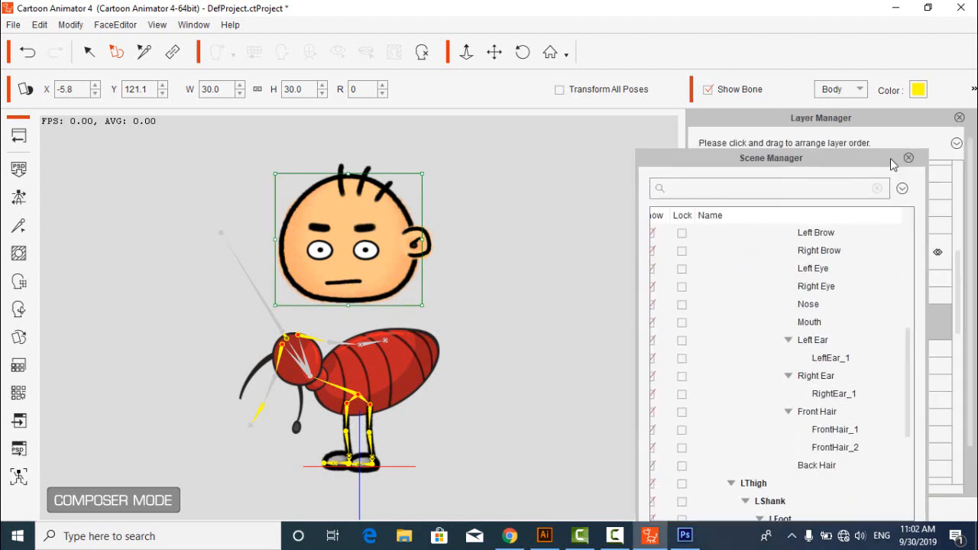
{"action": "double_click", "coordinate": [890, 158]}
{"action": "left_click", "coordinate": [771, 507]}
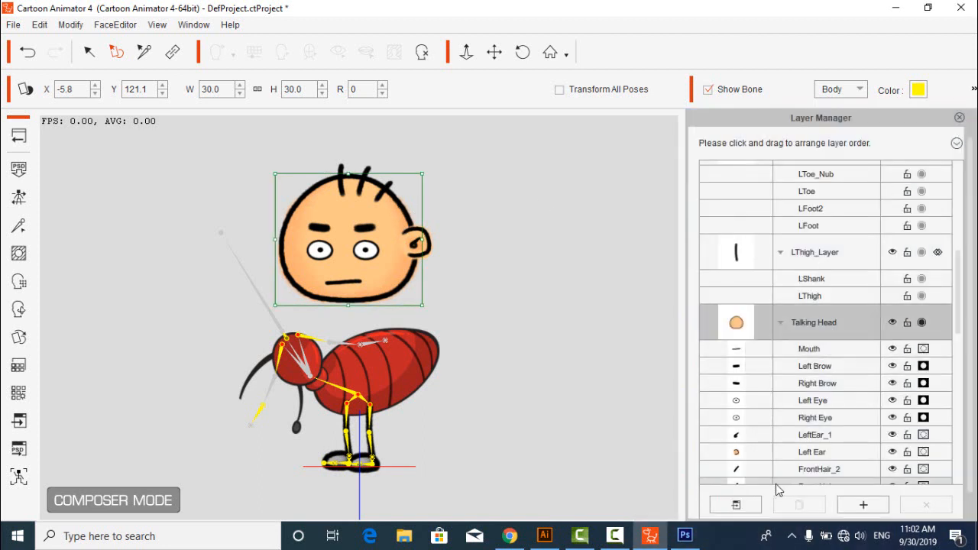
{"action": "left_click", "coordinate": [730, 505]}
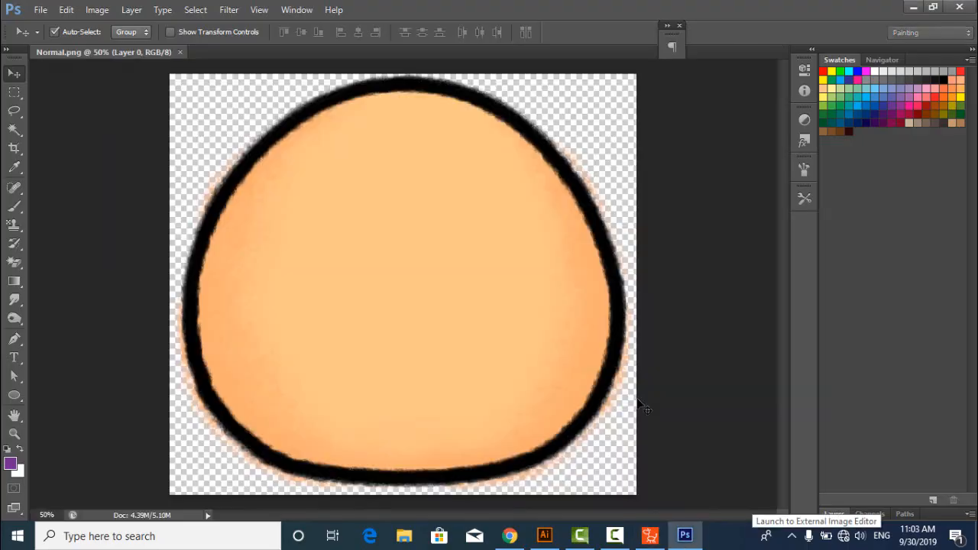
- Open head.png from the ant folder on the Desktop in Photoshop
{"action": "left_click", "coordinate": [40, 10]}
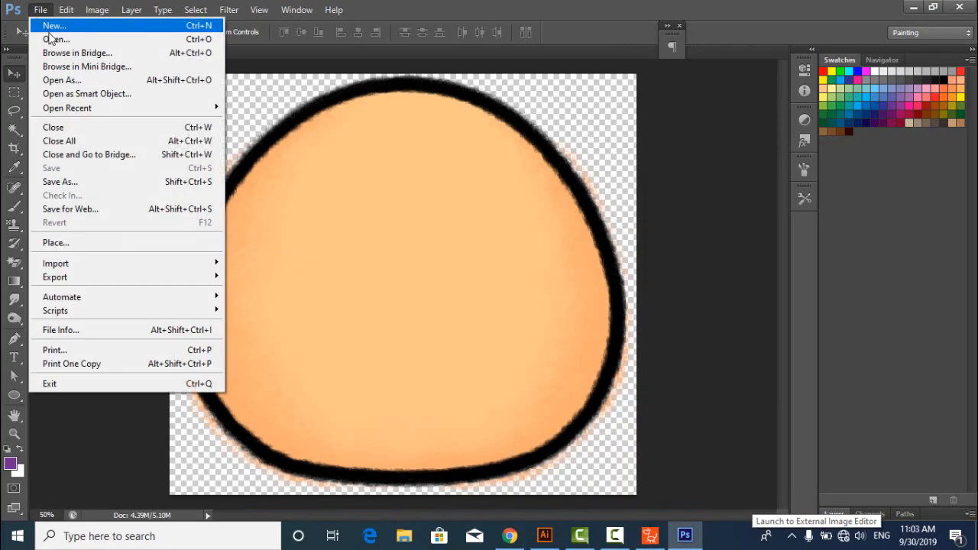
{"action": "key", "text": "Escape"}
{"action": "key", "text": "ctrl+o"}
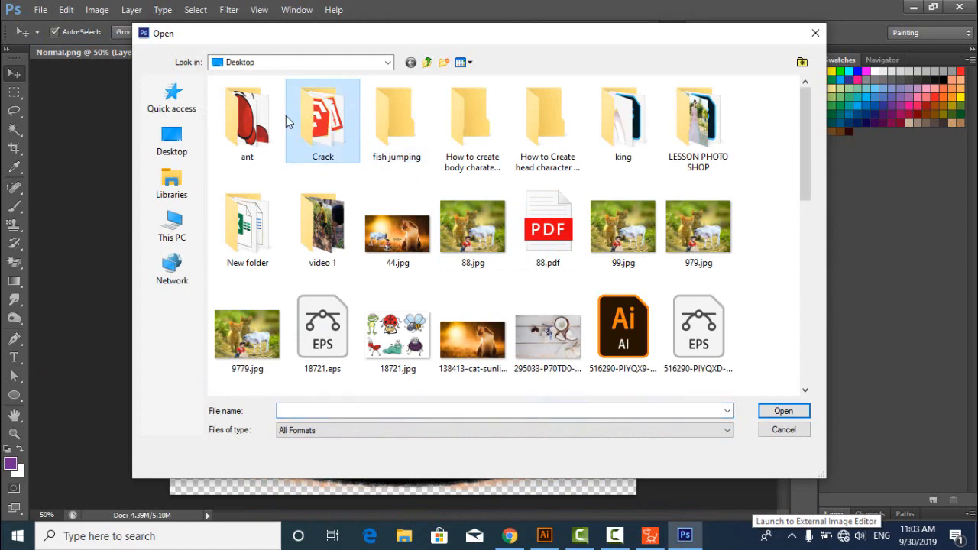
{"action": "double_click", "coordinate": [261, 124]}
{"action": "double_click", "coordinate": [328, 130]}
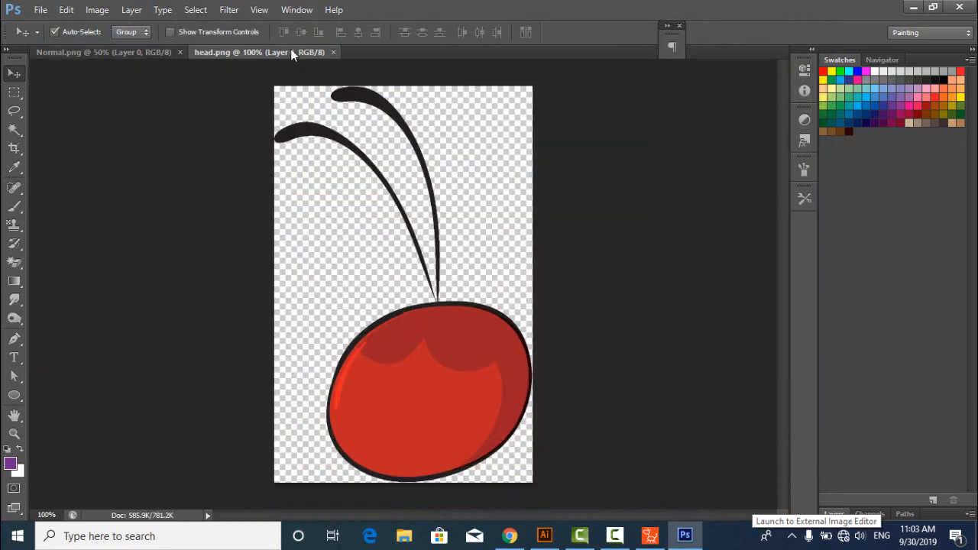
- Copy the ant head from head.png into Normal.png as a new layer, then minimise head.png and show the layer list
{"action": "left_click_drag", "start_coordinate": [293, 52], "coordinate": [726, 317]}
{"action": "left_click_drag", "start_coordinate": [624, 401], "coordinate": [374, 232]}
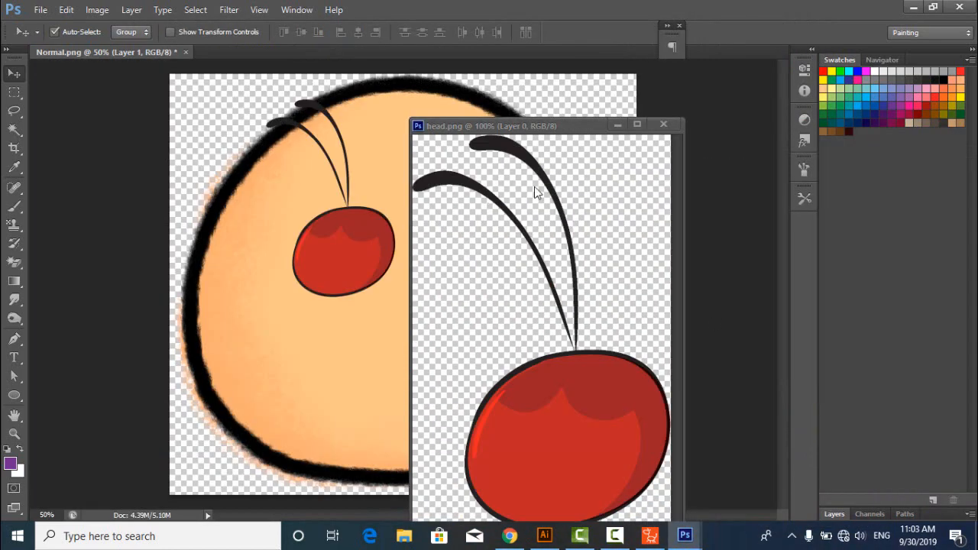
{"action": "left_click", "coordinate": [617, 126]}
{"action": "left_click", "coordinate": [837, 513]}
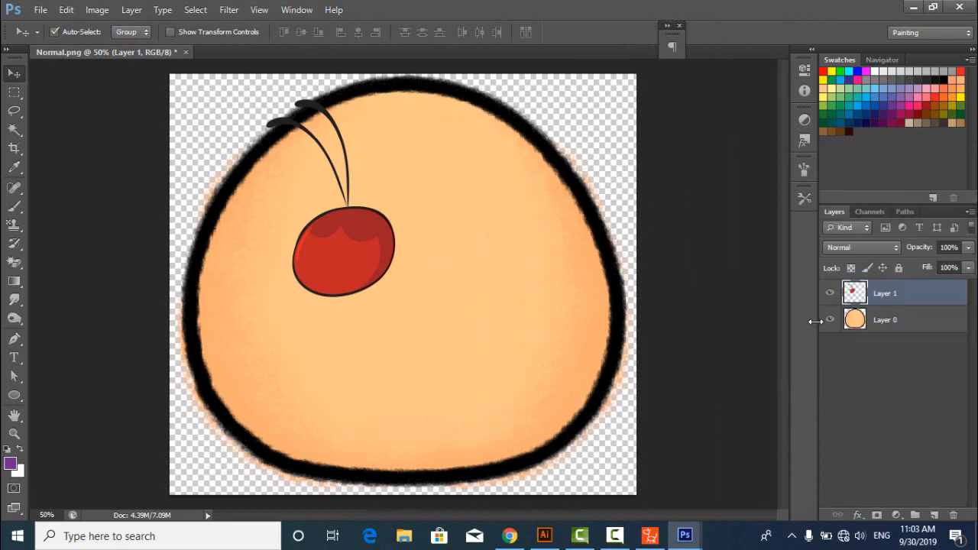
- Hide the original face on Layer 0 and enlarge the ant head on Layer 1 to nearly fill the canvas height
{"action": "left_click", "coordinate": [829, 320]}
{"action": "key", "text": "ctrl+t"}
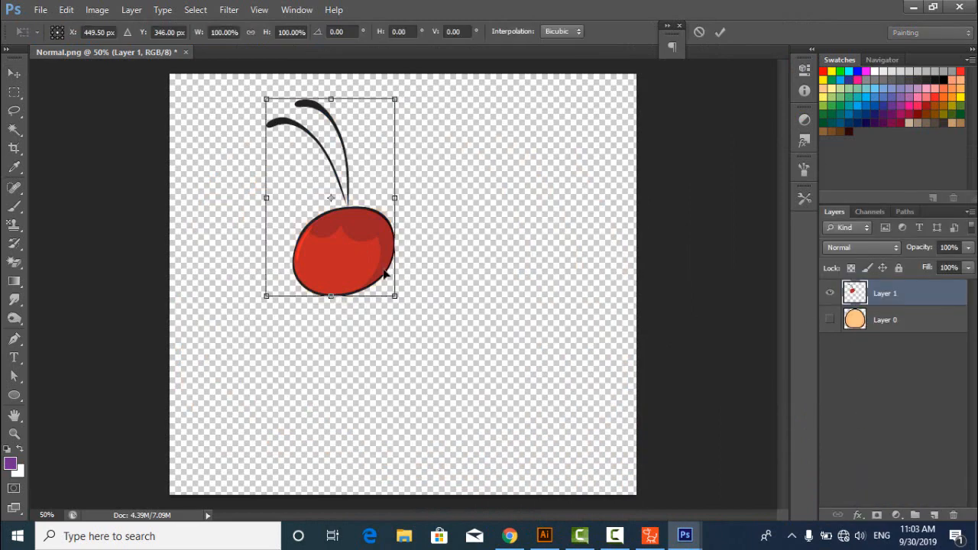
{"action": "left_click_drag", "start_coordinate": [400, 301], "coordinate": [476, 388]}
{"action": "left_click_drag", "start_coordinate": [405, 302], "coordinate": [454, 387]}
{"action": "key", "text": "Return"}
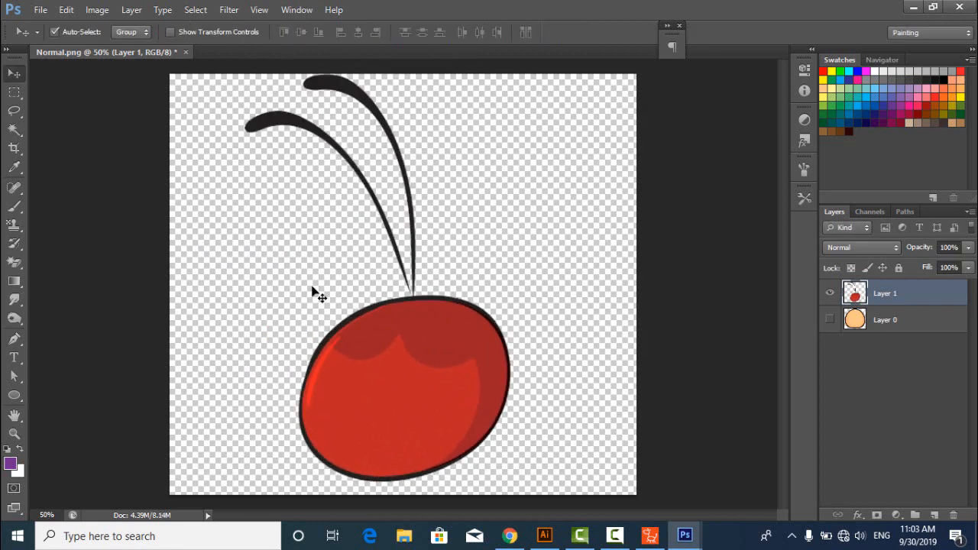
- Save the edited head as a PNG in the CTA4Temp folder with Smallest / Slow compression and no interlacing
{"action": "left_click", "coordinate": [41, 10]}
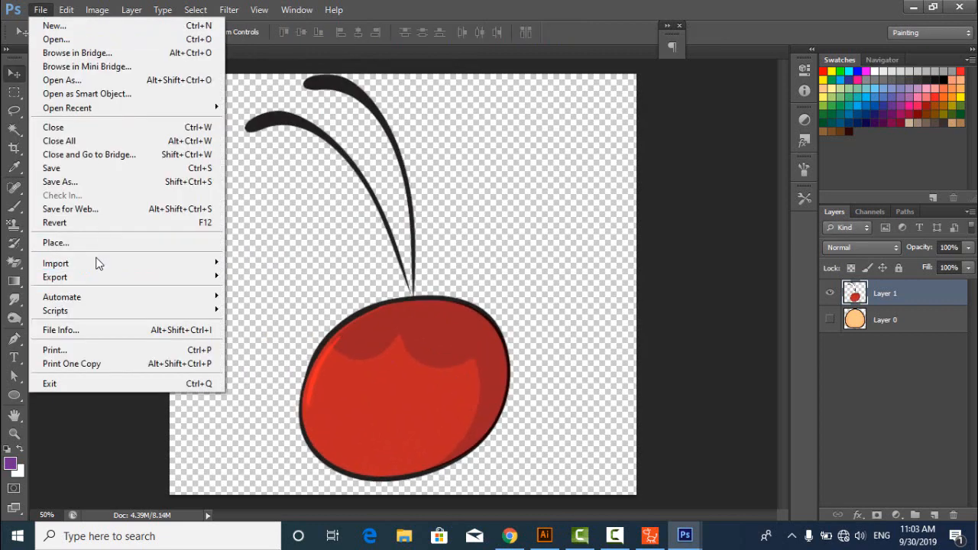
{"action": "left_click", "coordinate": [74, 182]}
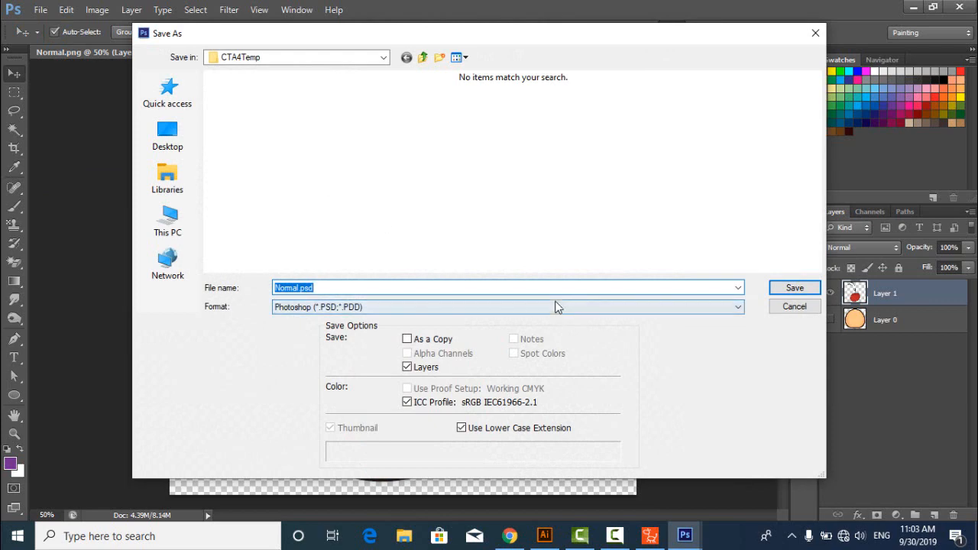
{"action": "left_click", "coordinate": [557, 306]}
{"action": "left_click", "coordinate": [447, 468]}
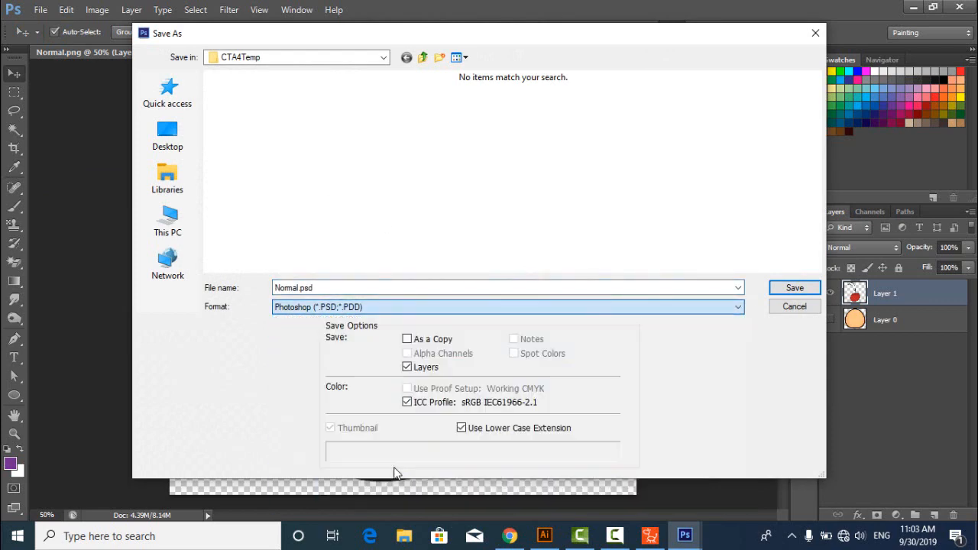
{"action": "left_click", "coordinate": [792, 288]}
{"action": "left_click", "coordinate": [463, 214]}
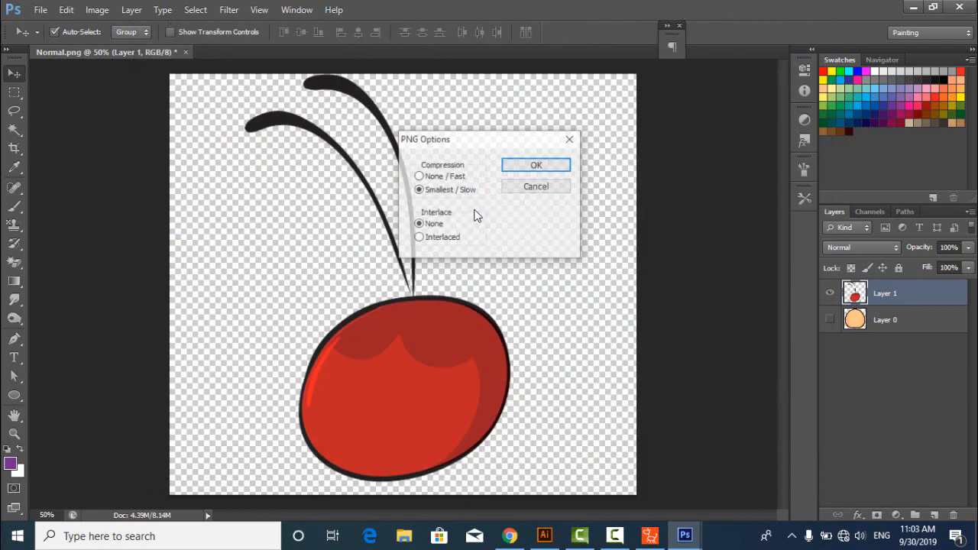
{"action": "left_click", "coordinate": [537, 165]}
- Return to Cartoon Animator and move the ant face sprite to about X -10.0, Y 129.9
{"action": "left_click", "coordinate": [913, 7]}
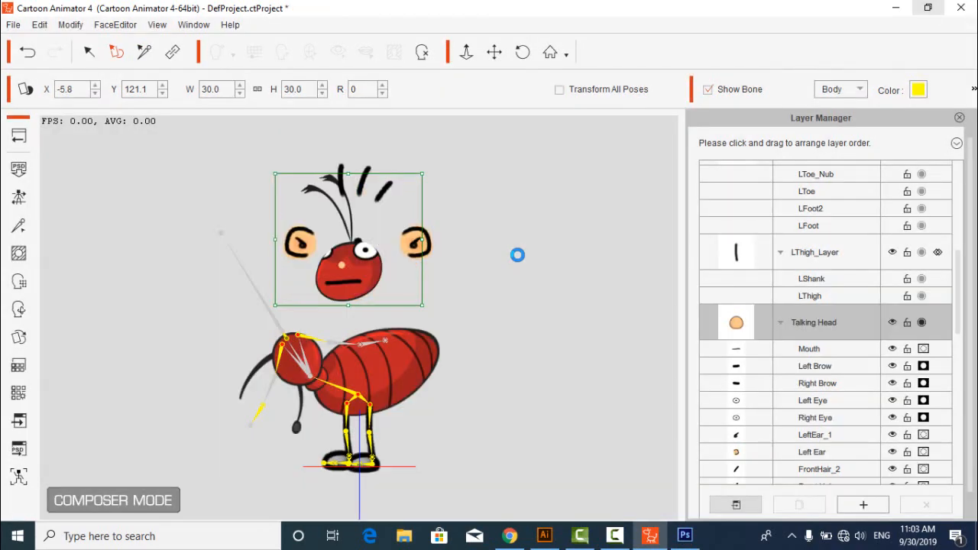
{"action": "left_click", "coordinate": [614, 536]}
{"action": "left_click", "coordinate": [910, 475]}
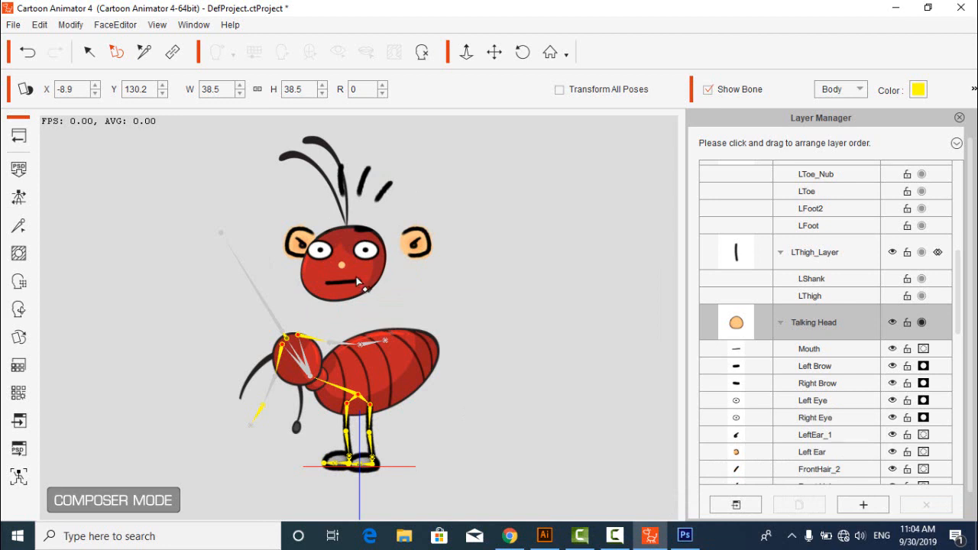
{"action": "left_click_drag", "start_coordinate": [361, 287], "coordinate": [354, 272]}
{"action": "scroll", "coordinate": [764, 382], "scroll_direction": "down", "scroll_amount": 1}
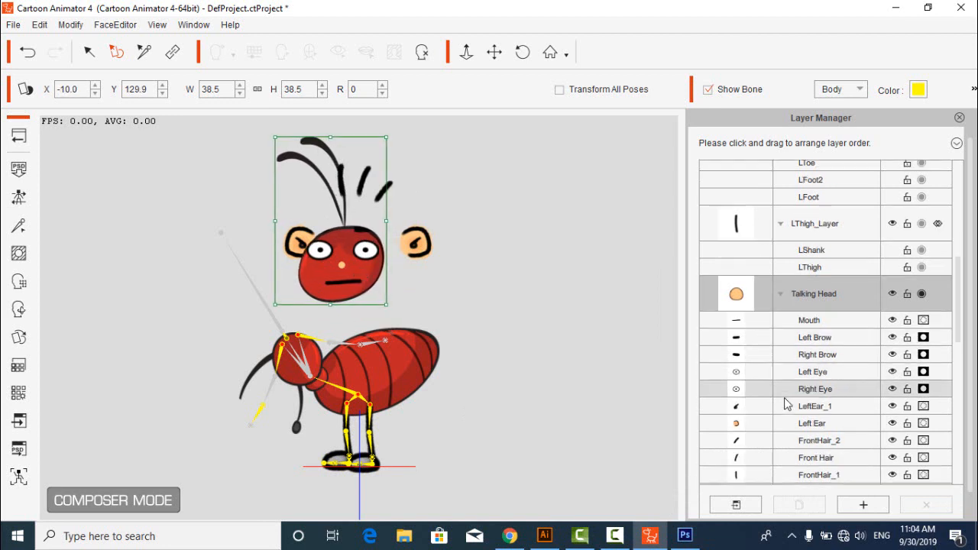
{"action": "left_click", "coordinate": [754, 371]}
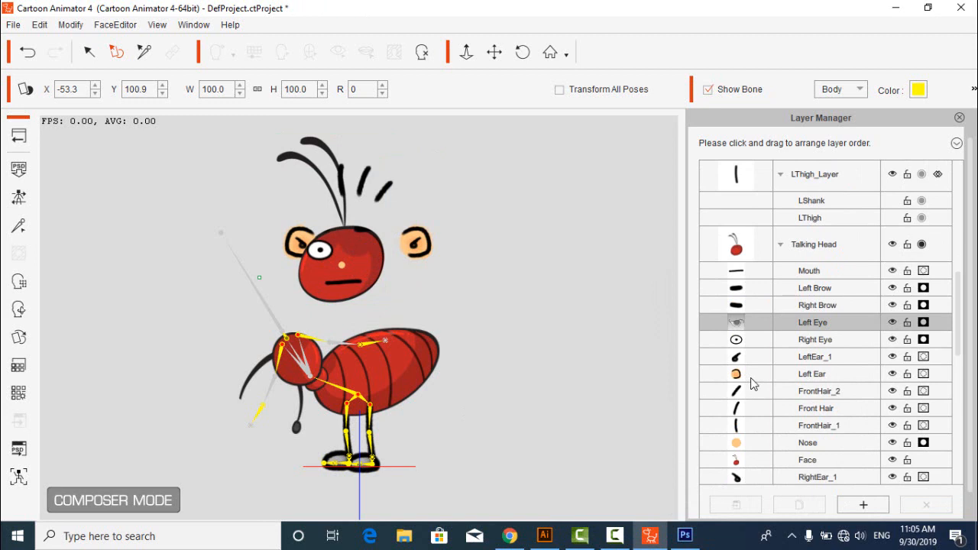
{"action": "key", "text": "ctrl+z"}
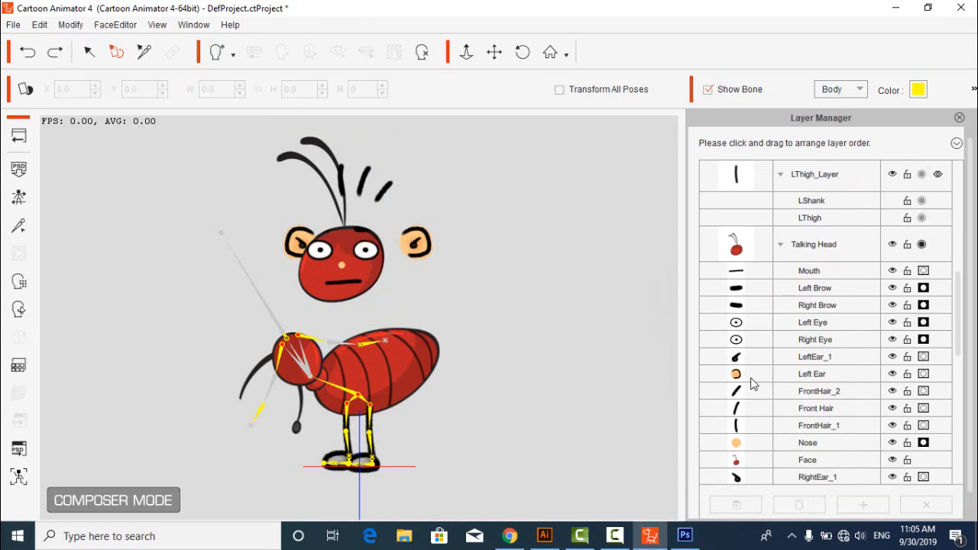
- Replace the Left Ear, RightEar_1, Right Ear, Back Hair and LeftEar_1 sprites with blank images
{"action": "left_click", "coordinate": [733, 358]}
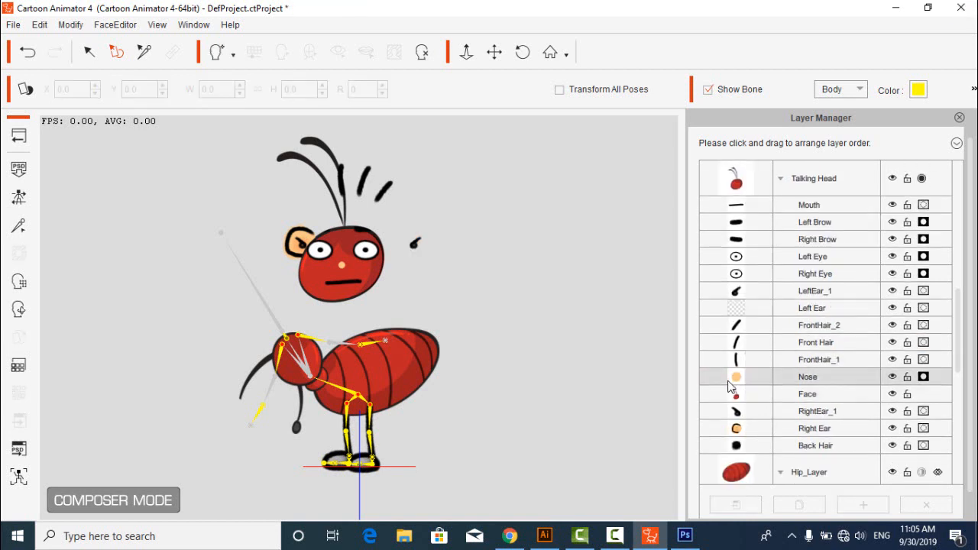
{"action": "left_click", "coordinate": [745, 424]}
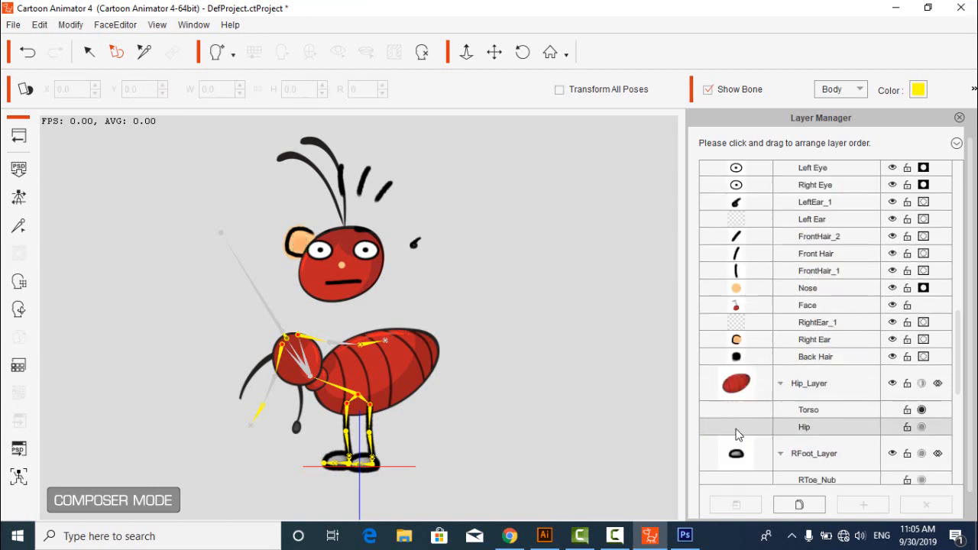
{"action": "left_click", "coordinate": [752, 324]}
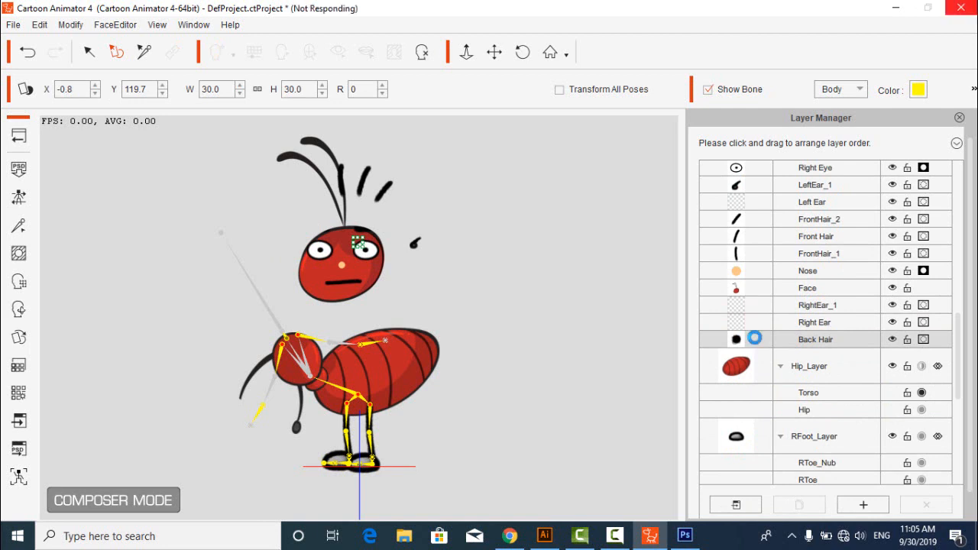
{"action": "scroll", "coordinate": [755, 338], "scroll_direction": "up", "scroll_amount": 5}
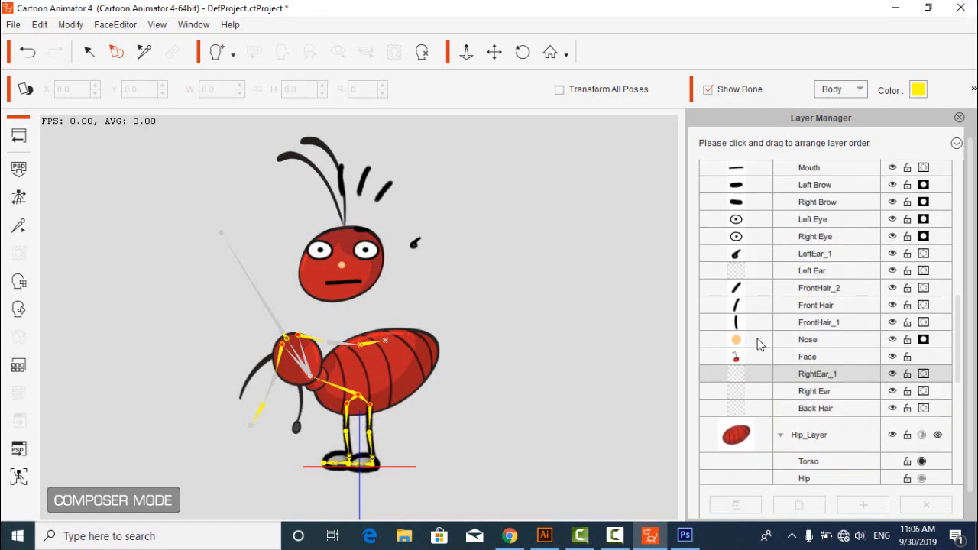
{"action": "left_click", "coordinate": [732, 255]}
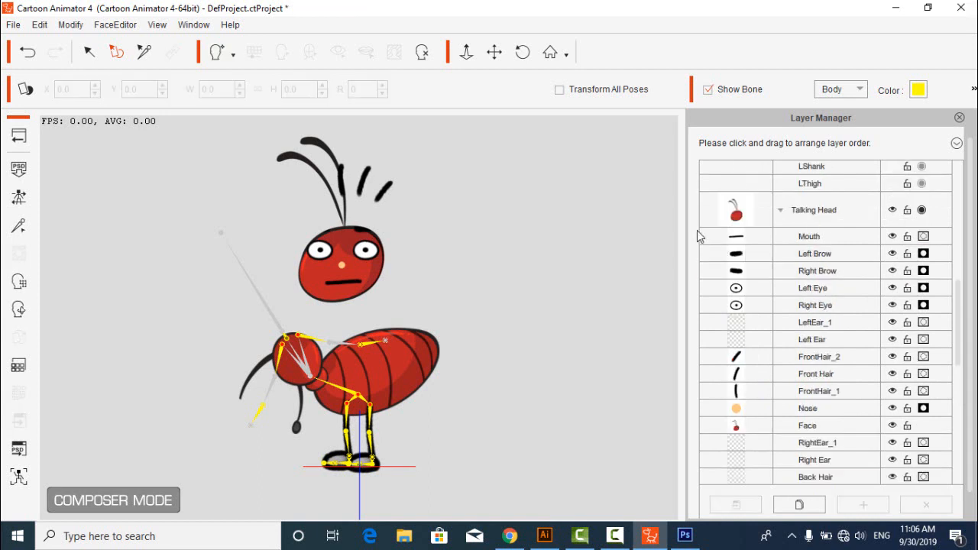
- Move the three front hair strands down onto the top of the ant's head, beside the base of the antennae
{"action": "left_click", "coordinate": [363, 177]}
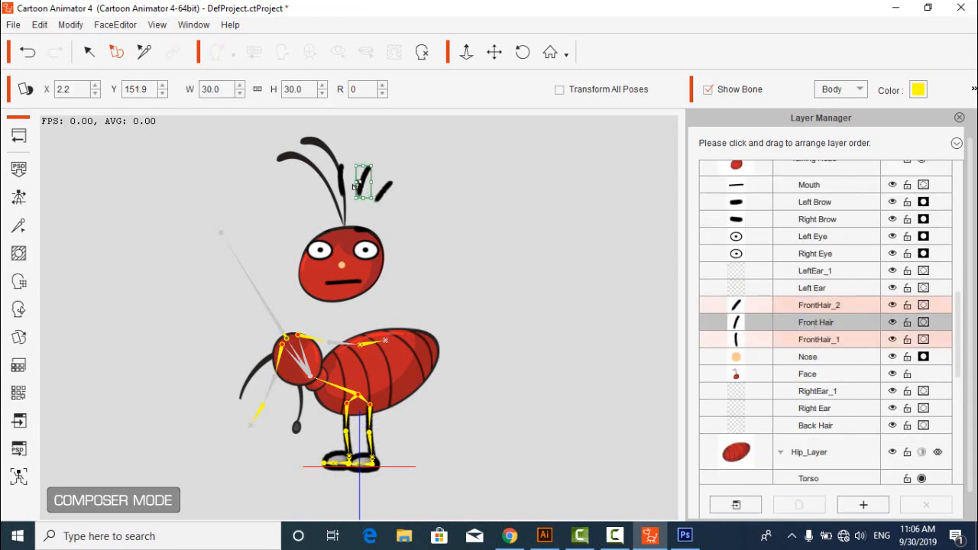
{"action": "left_click_drag", "start_coordinate": [364, 177], "coordinate": [360, 215]}
{"action": "left_click", "coordinate": [383, 193]}
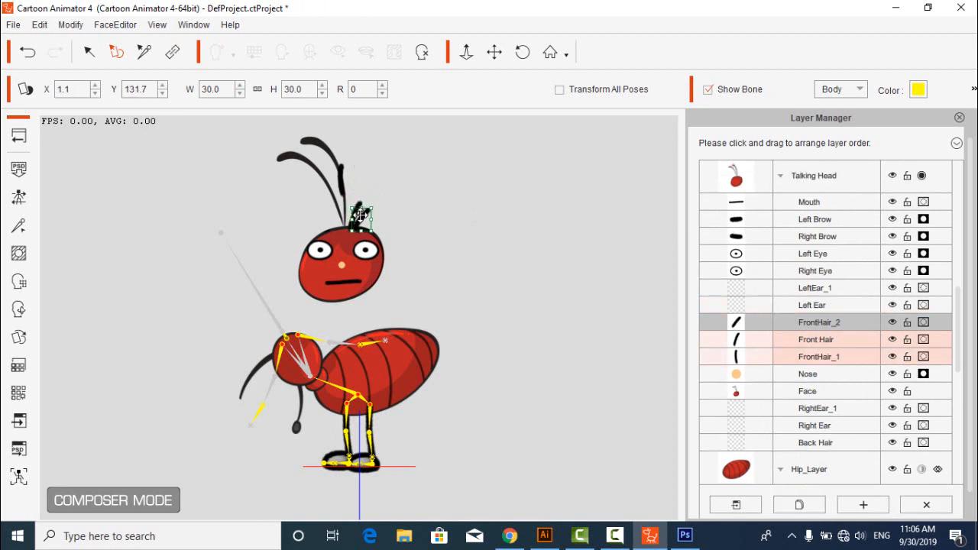
{"action": "left_click", "coordinate": [341, 173]}
{"action": "left_click_drag", "start_coordinate": [341, 172], "coordinate": [344, 207]}
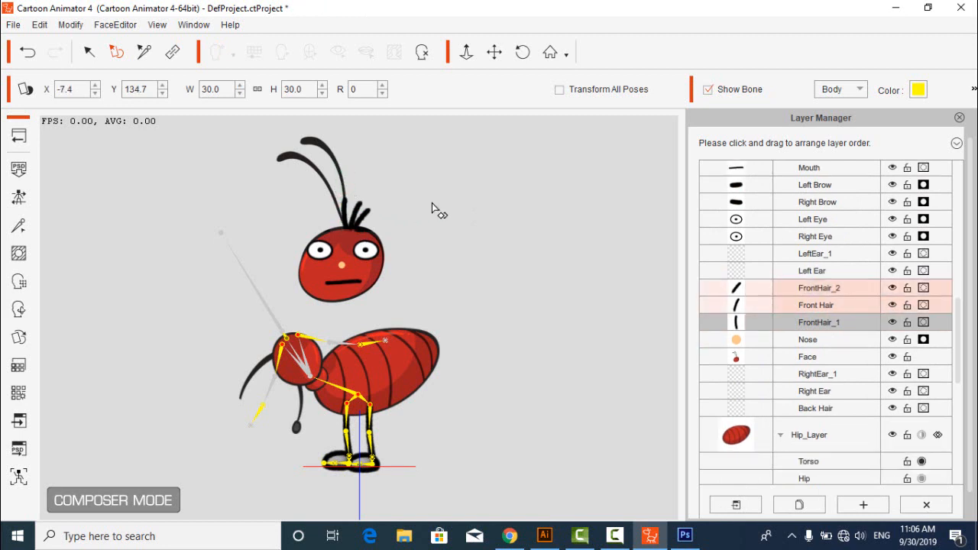
- Replace the Front Hair and FrontHair_2 sprites with blank images
{"action": "left_click", "coordinate": [357, 214]}
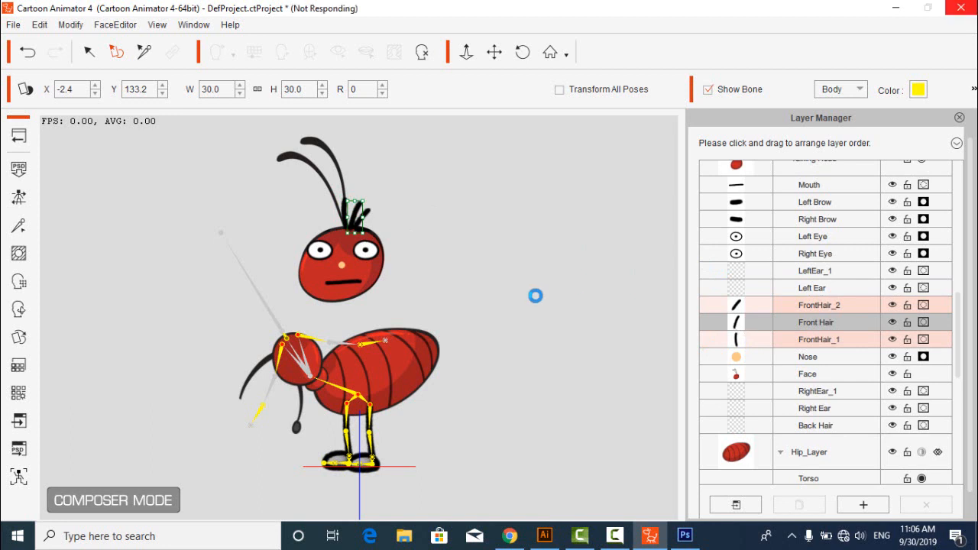
{"action": "left_click", "coordinate": [753, 308]}
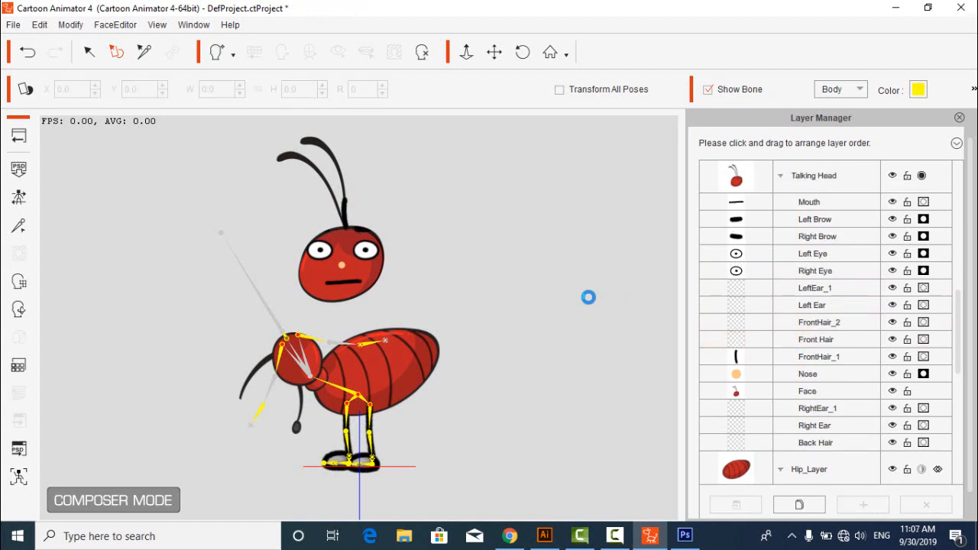
- Collapse the layer groups in the Layer Manager, review the body layers and select the Talking Head
{"action": "left_click", "coordinate": [90, 52]}
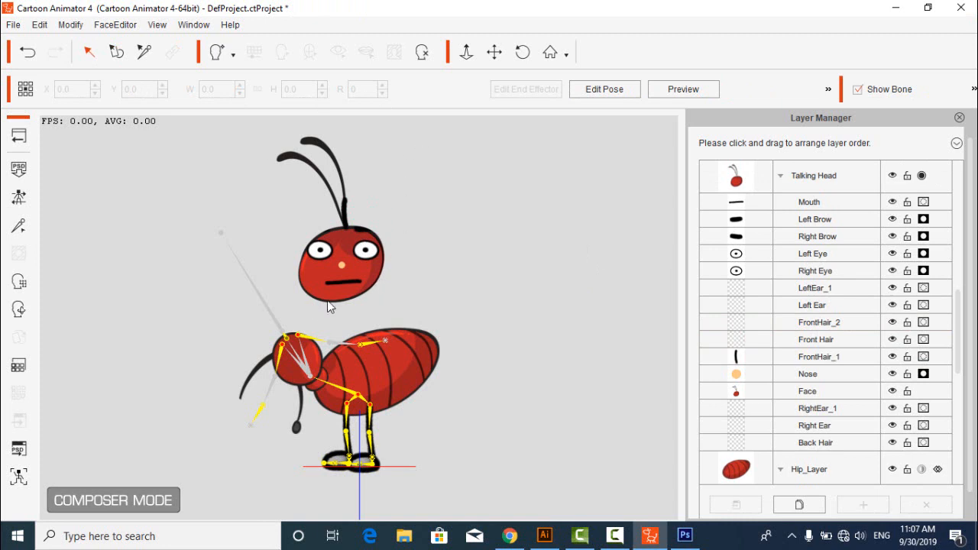
{"action": "scroll", "coordinate": [740, 300], "scroll_direction": "up", "scroll_amount": 1}
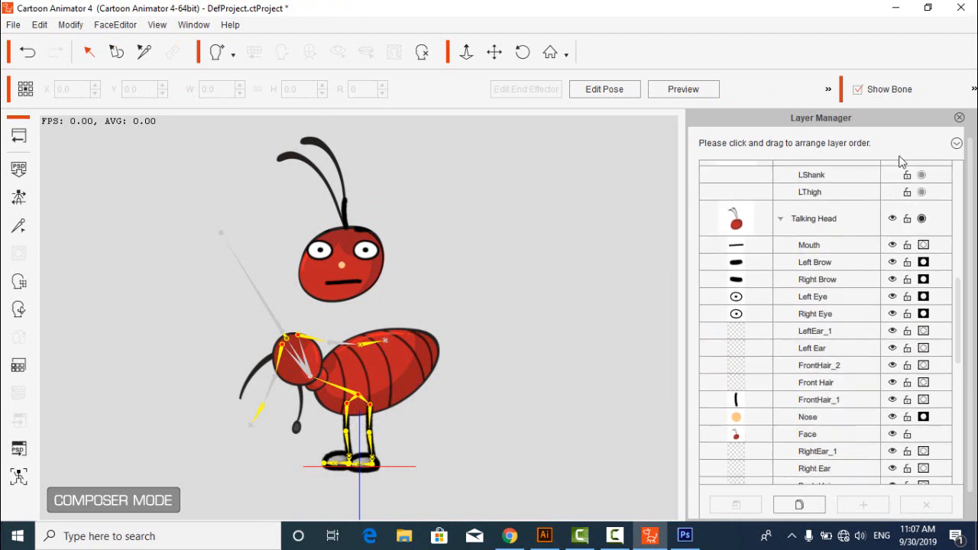
{"action": "left_click", "coordinate": [927, 236]}
{"action": "scroll", "coordinate": [775, 252], "scroll_direction": "up", "scroll_amount": 2}
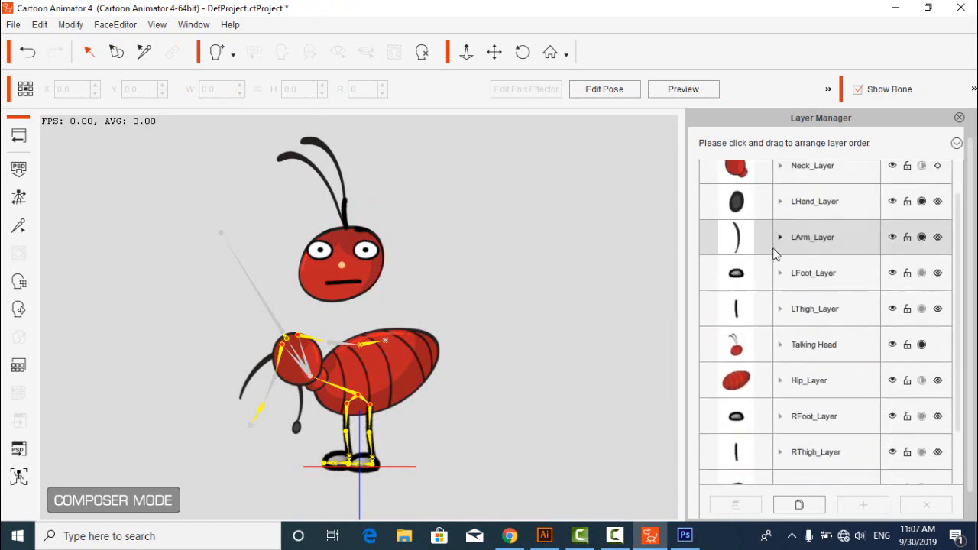
{"action": "scroll", "coordinate": [774, 254], "scroll_direction": "down", "scroll_amount": 2}
{"action": "left_click", "coordinate": [789, 394]}
{"action": "scroll", "coordinate": [786, 405], "scroll_direction": "up", "scroll_amount": 3}
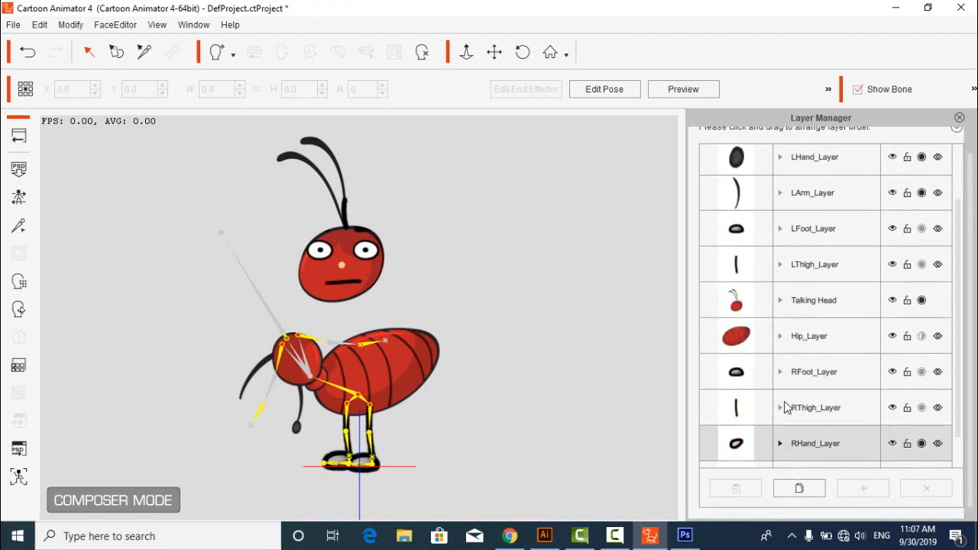
{"action": "left_click", "coordinate": [787, 405]}
{"action": "scroll", "coordinate": [787, 405], "scroll_direction": "down", "scroll_amount": 4}
{"action": "left_click", "coordinate": [812, 395]}
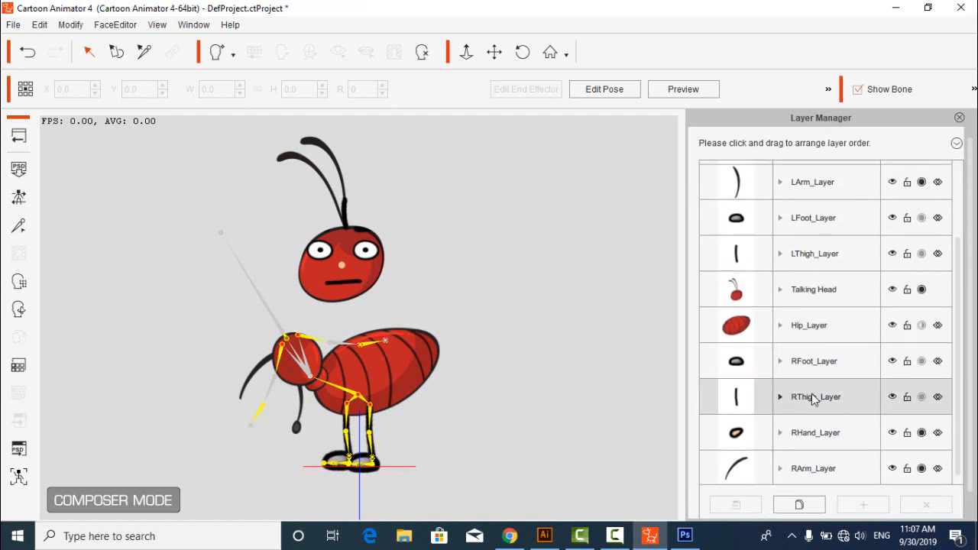
{"action": "left_click", "coordinate": [819, 425]}
{"action": "scroll", "coordinate": [819, 424], "scroll_direction": "up", "scroll_amount": 1}
{"action": "scroll", "coordinate": [819, 429], "scroll_direction": "up", "scroll_amount": 1}
{"action": "left_click", "coordinate": [829, 345]}
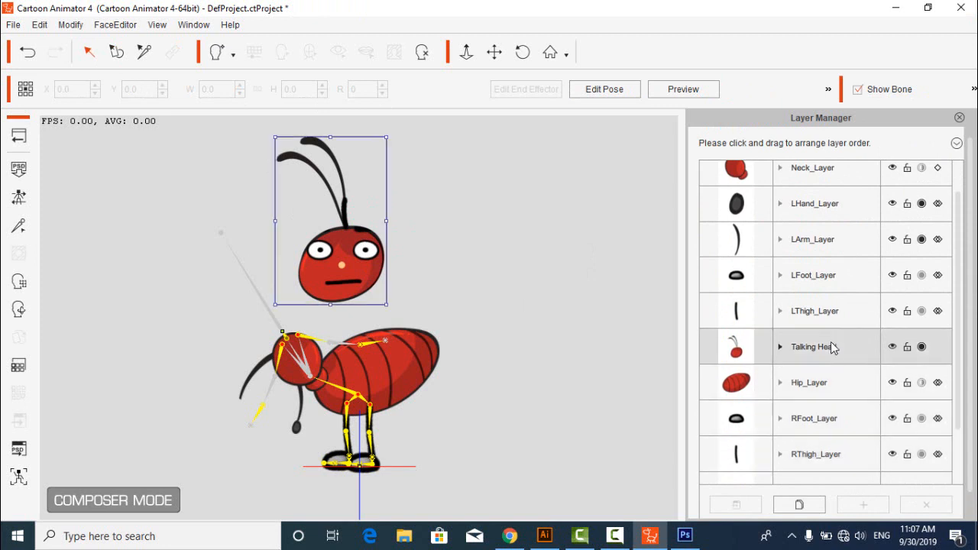
- Enlarge the face sprite to 43.4 in width and height and reposition it behind the facial features at about X -7.3, Y 139.4
{"action": "left_click", "coordinate": [116, 51]}
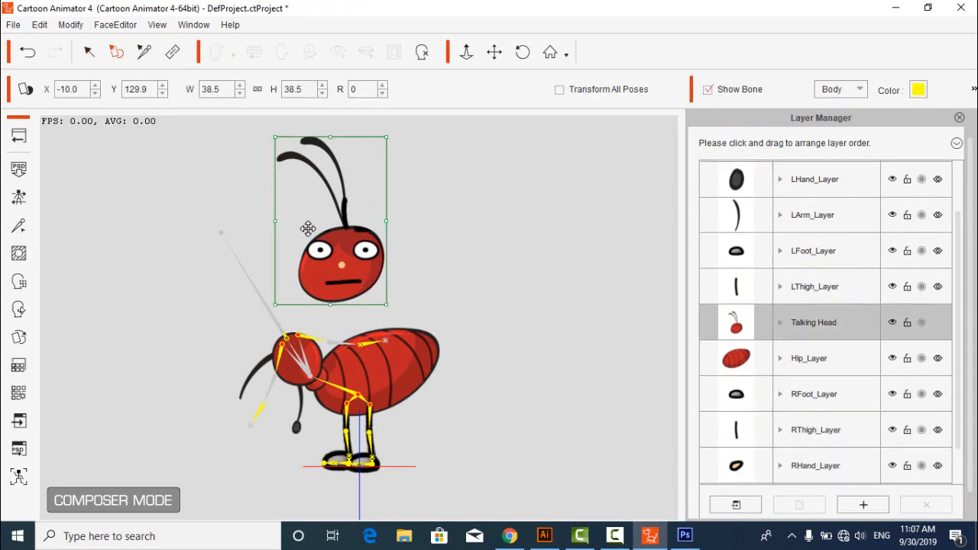
{"action": "left_click_drag", "start_coordinate": [308, 225], "coordinate": [359, 243]}
{"action": "left_click_drag", "start_coordinate": [361, 251], "coordinate": [362, 250]}
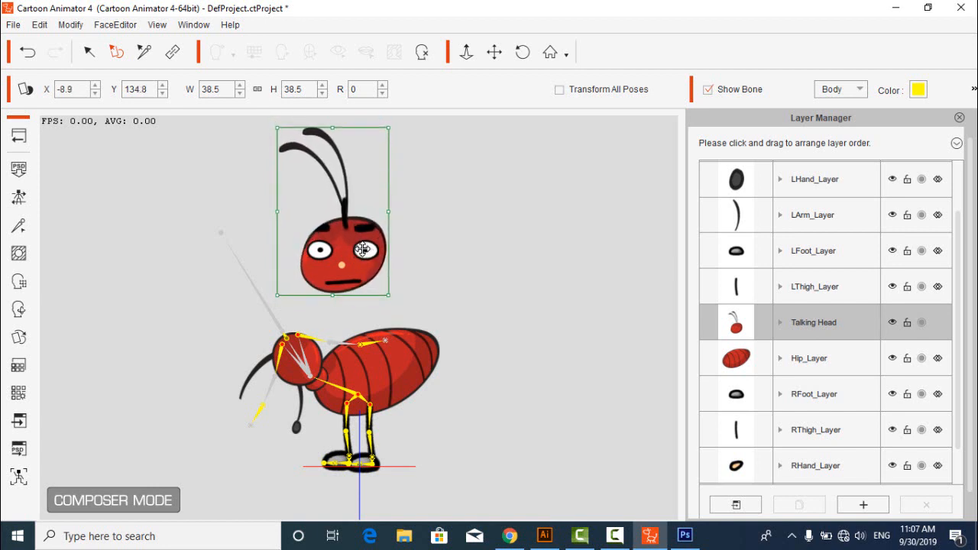
{"action": "left_click_drag", "start_coordinate": [388, 294], "coordinate": [393, 301]}
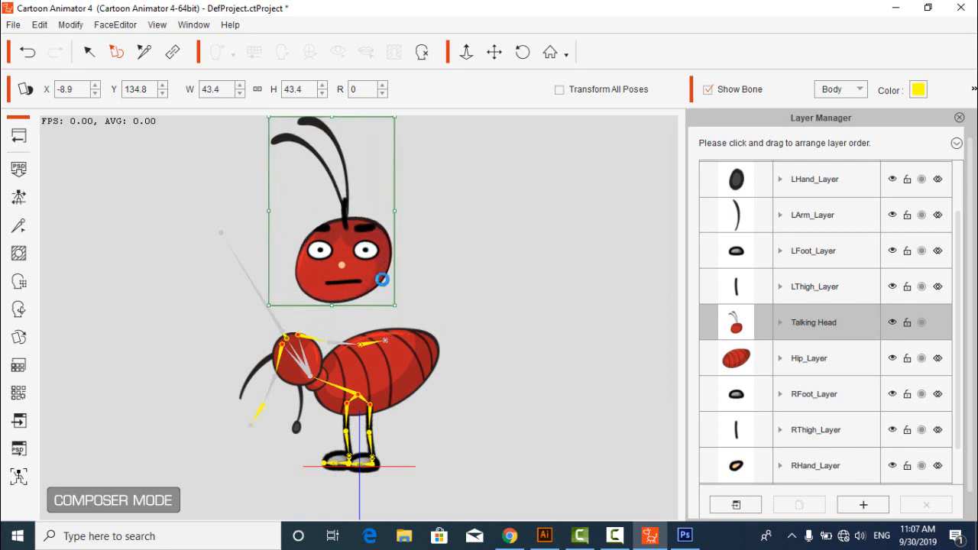
{"action": "left_click_drag", "start_coordinate": [374, 263], "coordinate": [380, 259]}
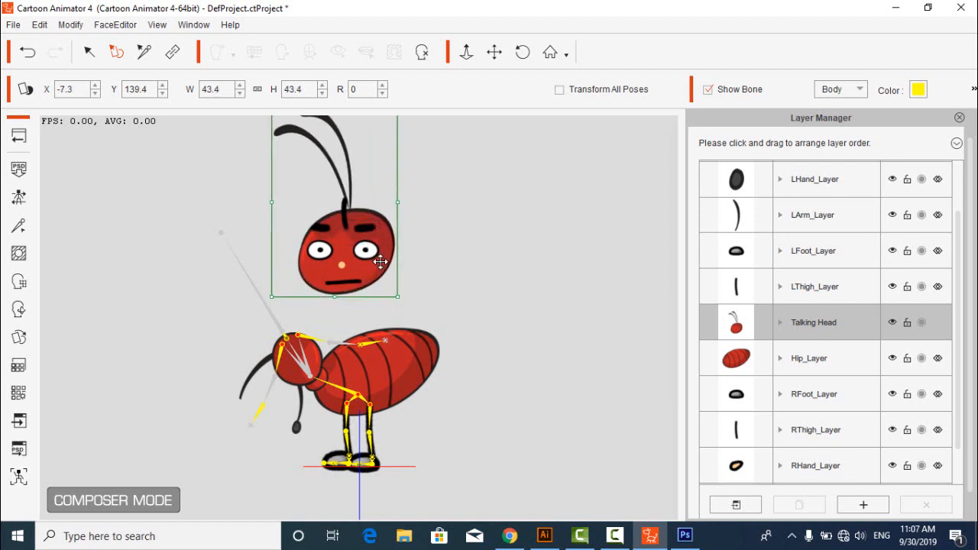
{"action": "left_click", "coordinate": [447, 258]}
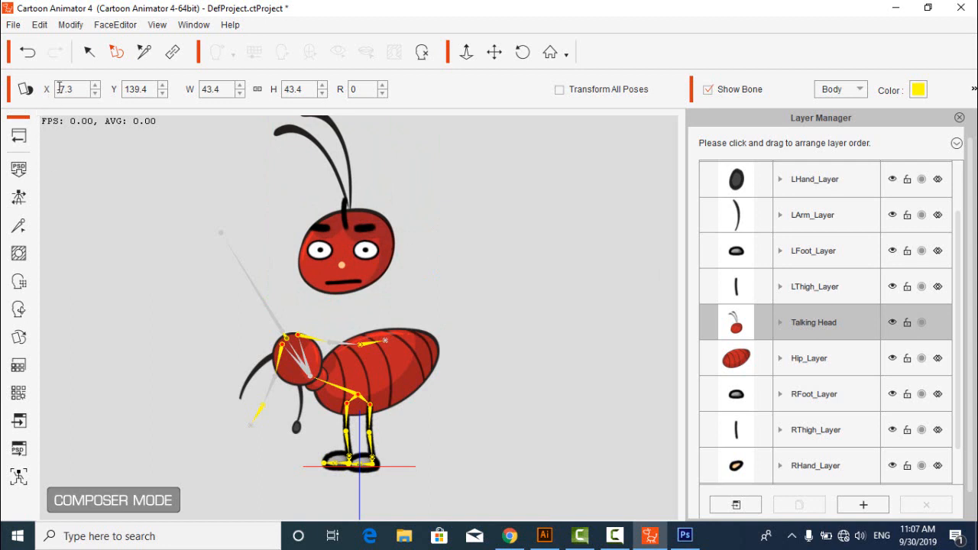
- Move the whole Talking Head down to the front of the ant's body at about X -83.5, Y 39.9
{"action": "left_click", "coordinate": [89, 51]}
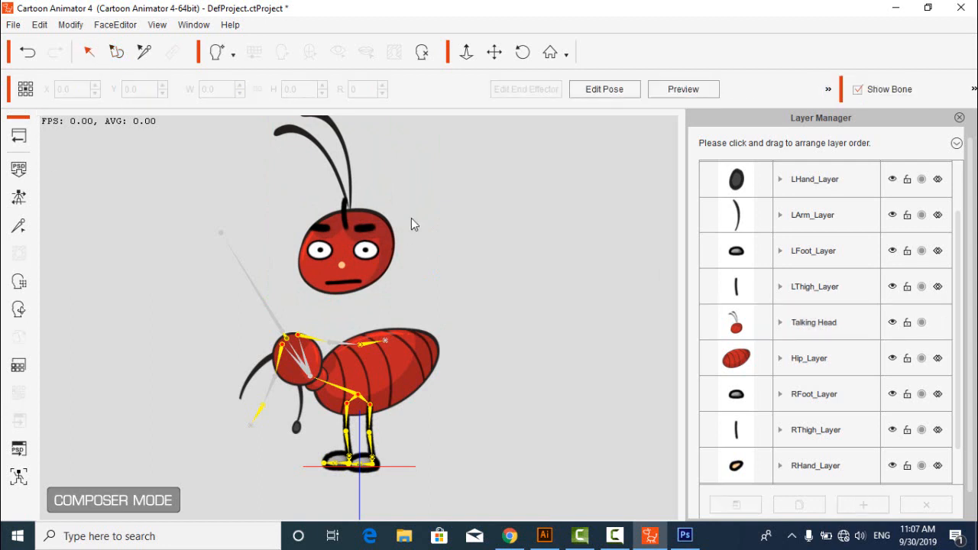
{"action": "left_click", "coordinate": [352, 254]}
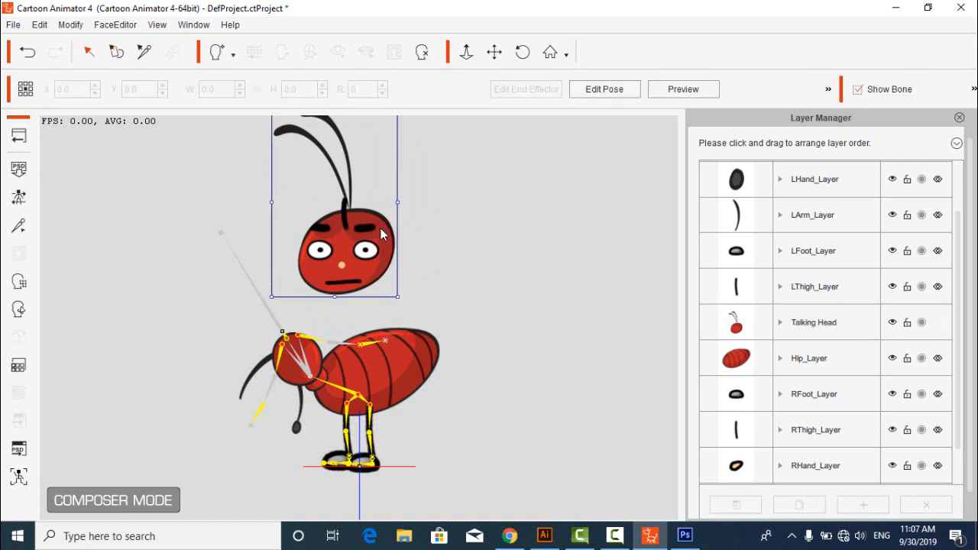
{"action": "left_click_drag", "start_coordinate": [353, 254], "coordinate": [301, 288]}
{"action": "left_click", "coordinate": [339, 245]}
{"action": "left_click", "coordinate": [298, 274]}
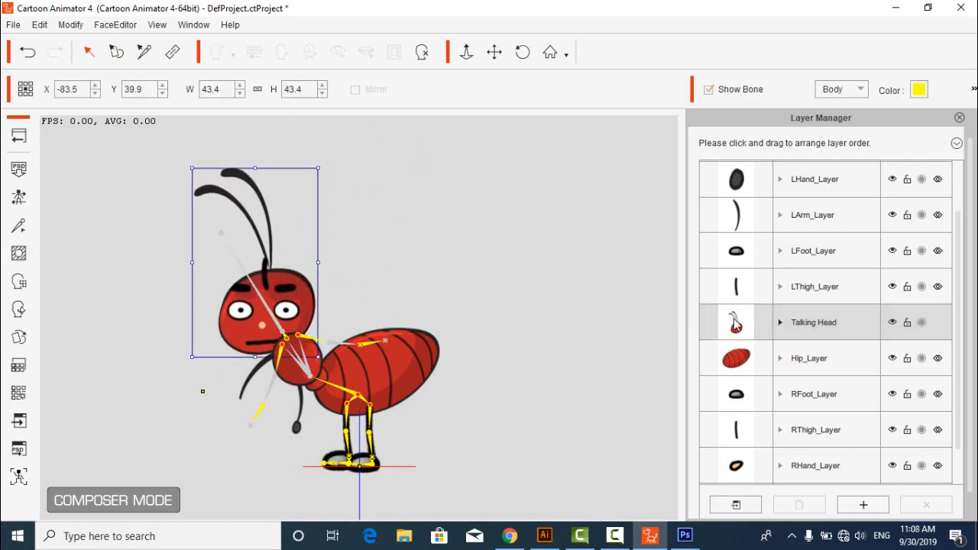
- Reorder the layers so that the Talking Head sits at the very top, above Neck_Layer
{"action": "left_click_drag", "start_coordinate": [807, 324], "coordinate": [808, 177]}
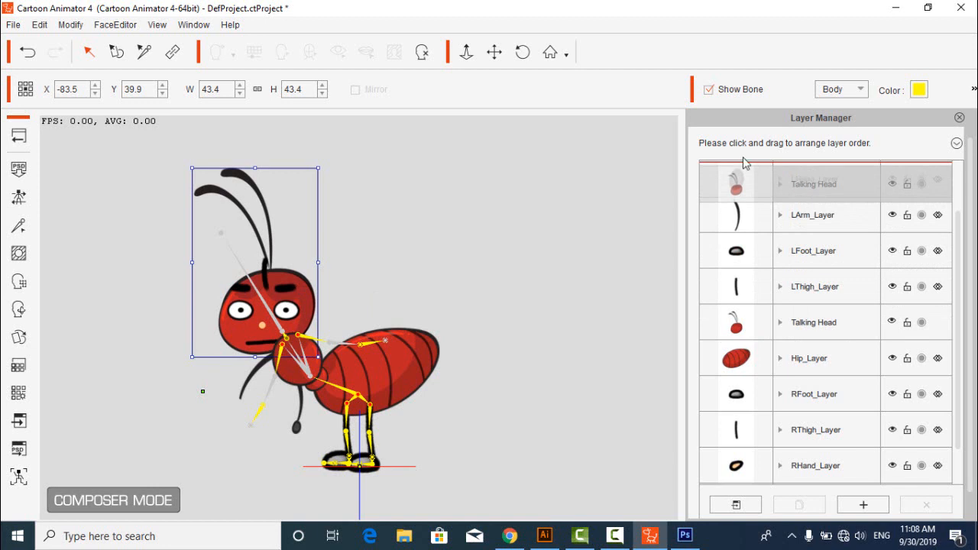
{"action": "left_click_drag", "start_coordinate": [745, 163], "coordinate": [745, 167]}
{"action": "left_click", "coordinate": [564, 273]}
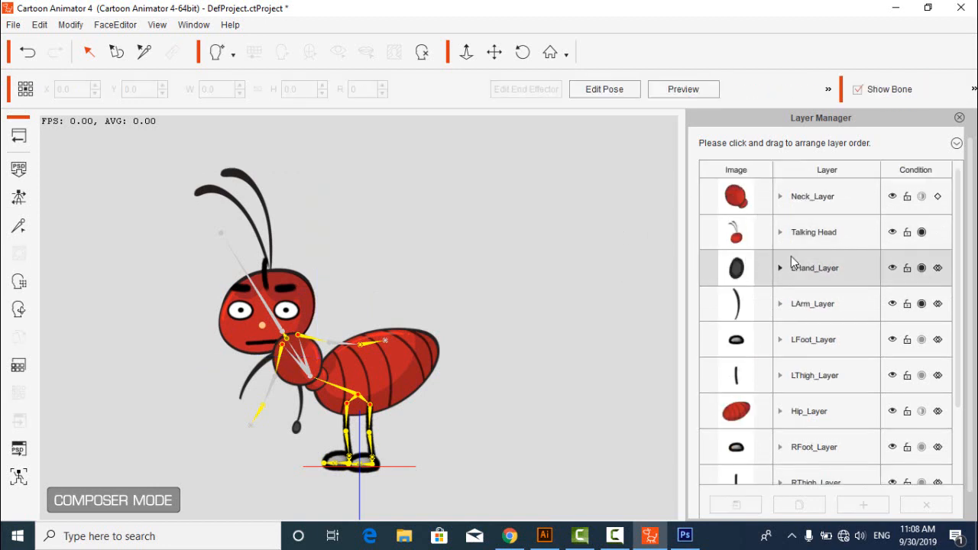
{"action": "left_click_drag", "start_coordinate": [768, 233], "coordinate": [806, 181]}
{"action": "left_click", "coordinate": [628, 253]}
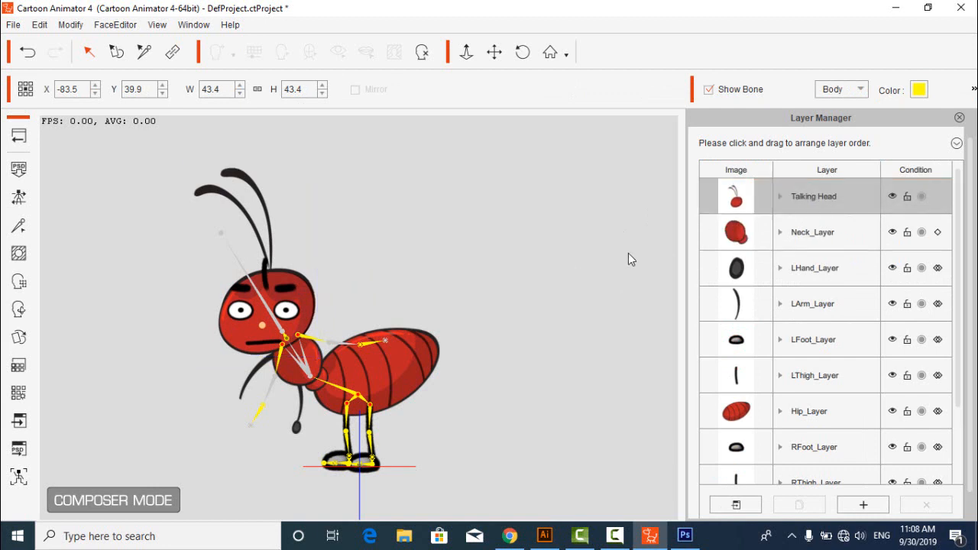
- Shift the Talking Head slightly toward the body, to about X -81.2, Y 37.6
{"action": "left_click", "coordinate": [300, 297]}
{"action": "left_click_drag", "start_coordinate": [303, 281], "coordinate": [305, 285]}
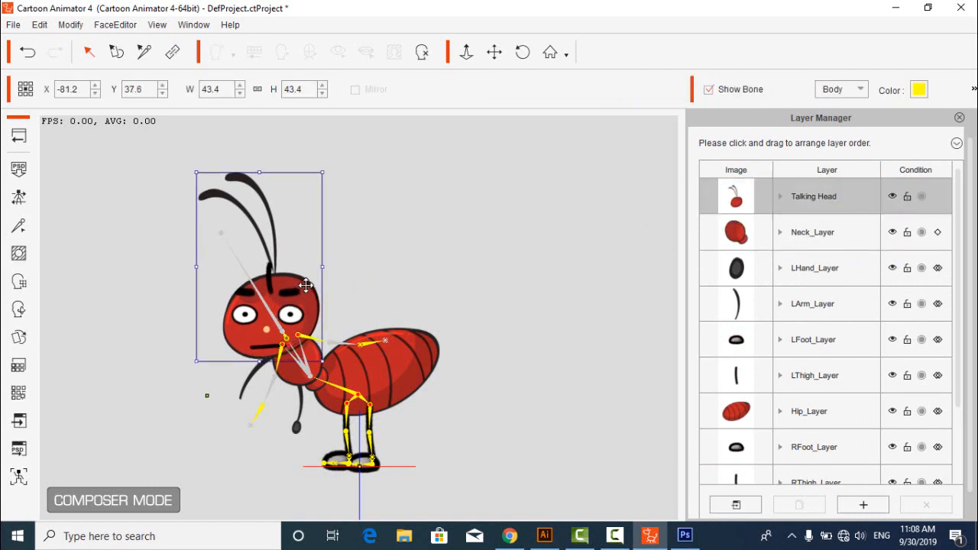
{"action": "left_click", "coordinate": [375, 258]}
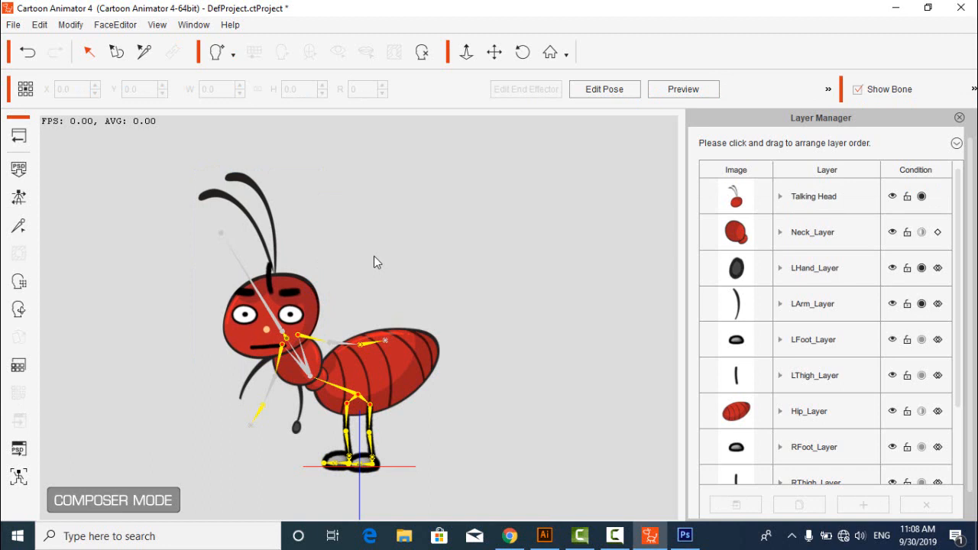
- Move the RArm sprite down below the head to about X -51.4, Y 41.0 using sprite transform
{"action": "left_click", "coordinate": [292, 292]}
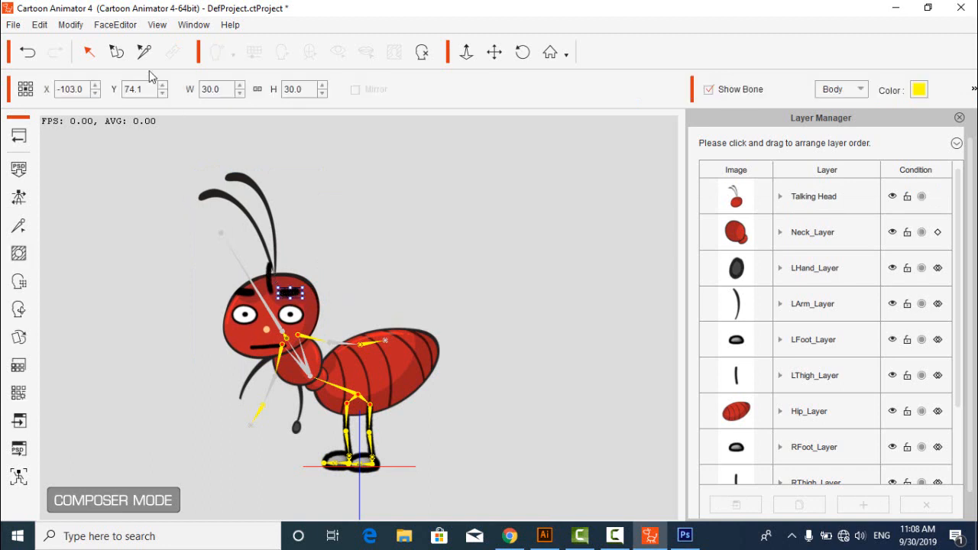
{"action": "left_click", "coordinate": [116, 52]}
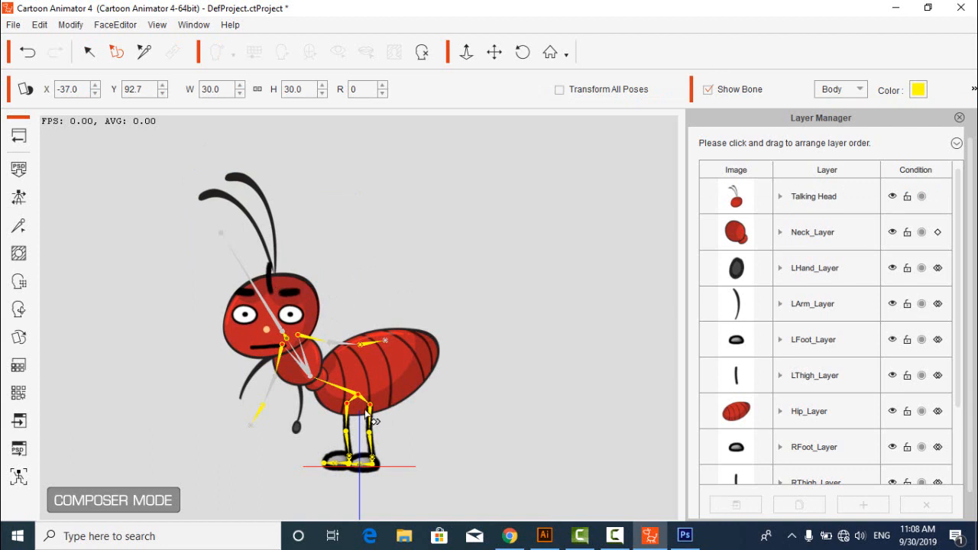
{"action": "left_click", "coordinate": [258, 366]}
{"action": "left_click_drag", "start_coordinate": [258, 366], "coordinate": [258, 383]}
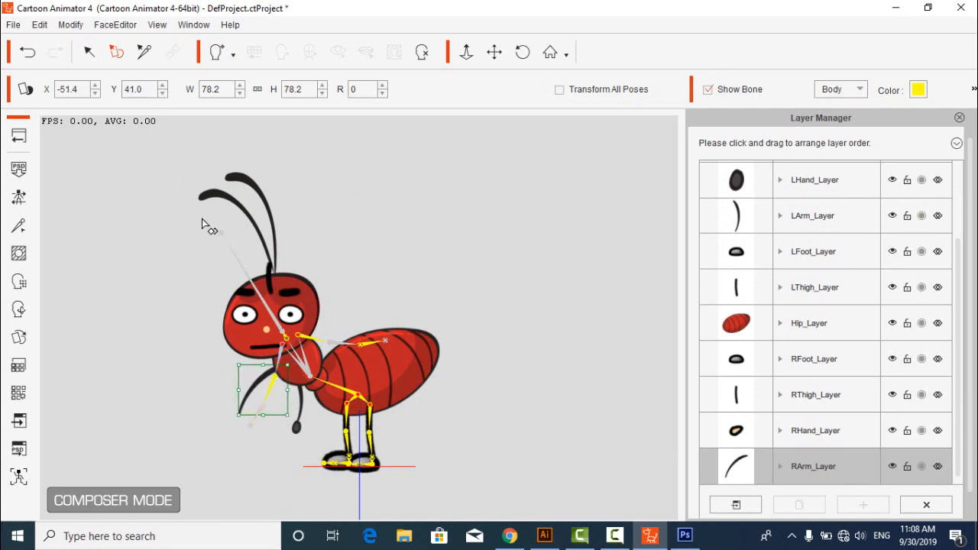
- Move the RArm bone joint to about X -40.8, Y 54.5 and align the forearm and hand bones with the curved arm sprite
{"action": "left_click", "coordinate": [142, 51]}
{"action": "left_click", "coordinate": [282, 346]}
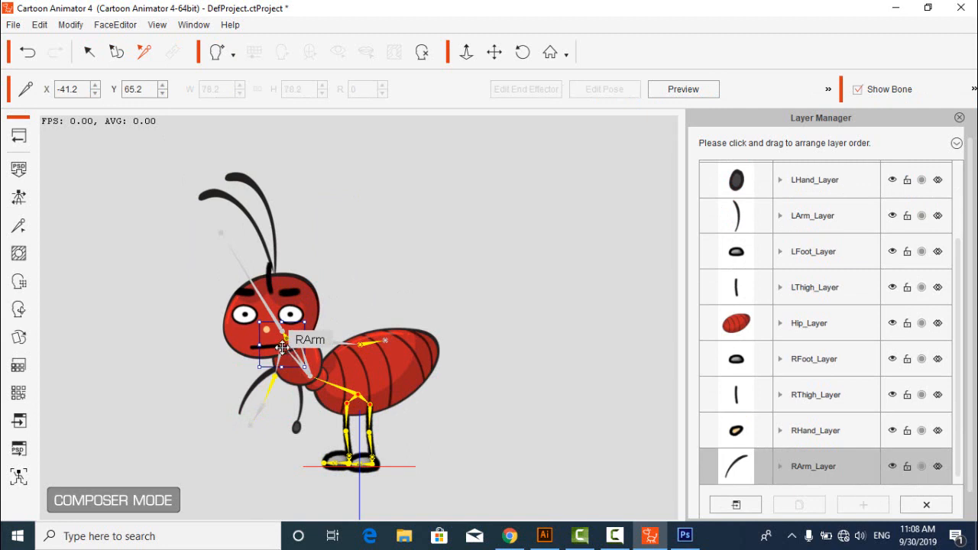
{"action": "left_click_drag", "start_coordinate": [282, 346], "coordinate": [283, 363]}
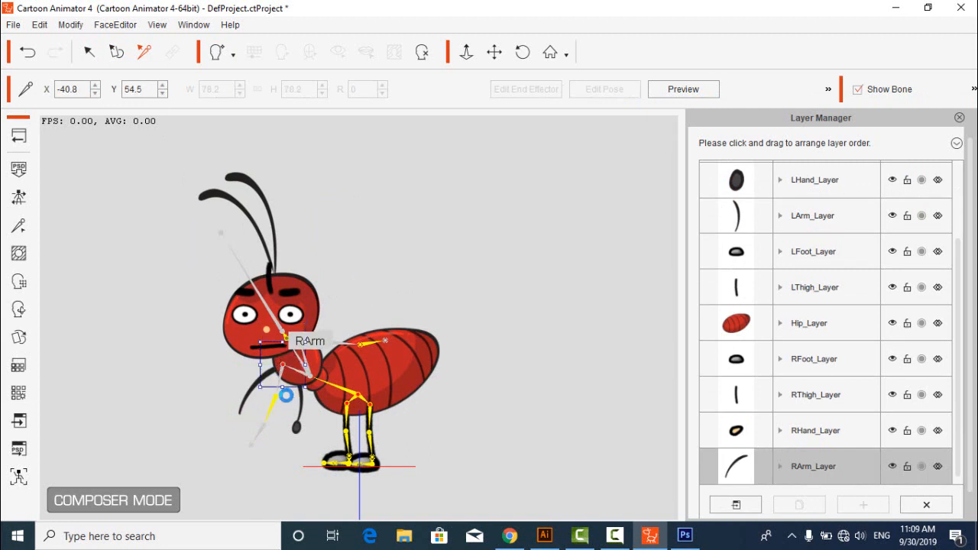
{"action": "left_click_drag", "start_coordinate": [287, 395], "coordinate": [266, 405]}
{"action": "left_click", "coordinate": [242, 394]}
{"action": "left_click", "coordinate": [267, 426]}
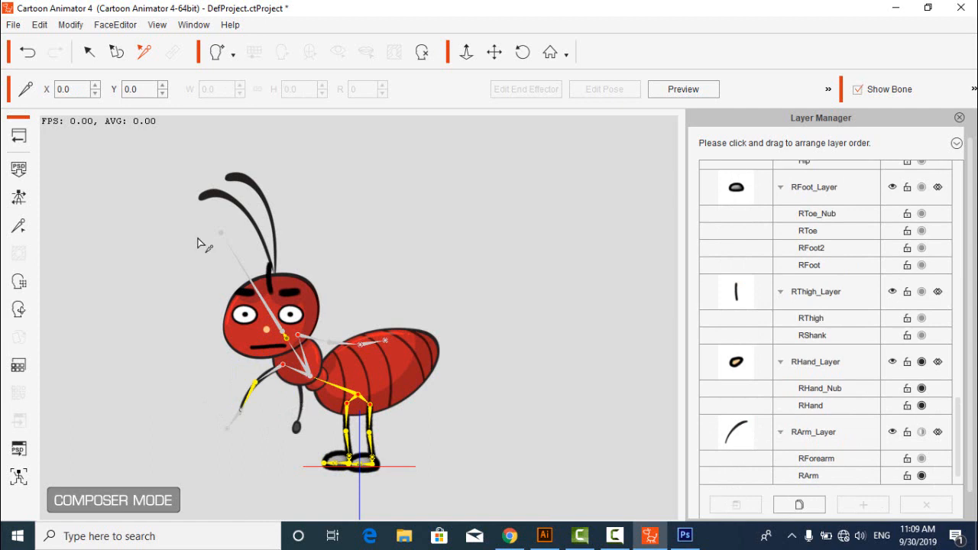
- Collapse the layer groups, place LArm_Layer above Neck_Layer, and set the left arm sprite at about X -29.7, Y 46.4, rotated 21
{"action": "left_click", "coordinate": [116, 51]}
{"action": "left_click", "coordinate": [298, 405]}
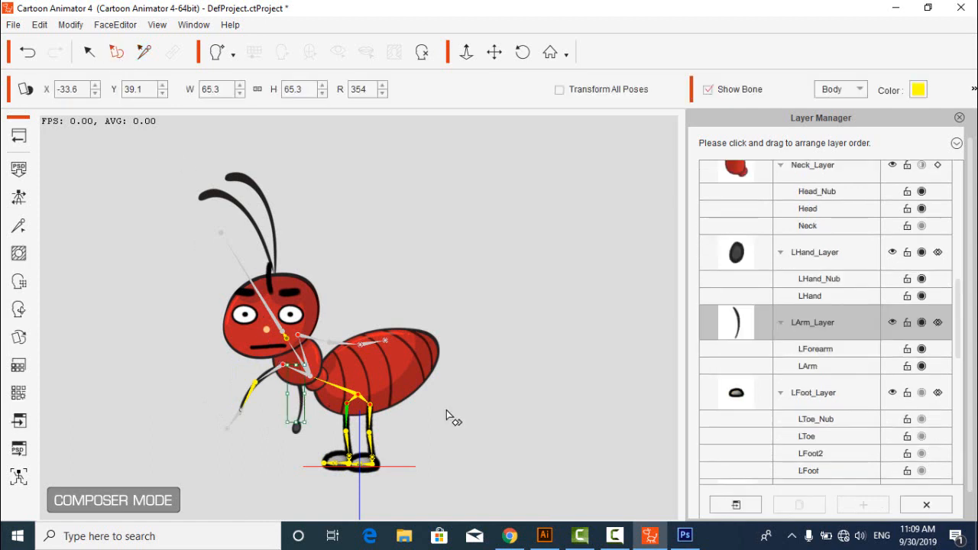
{"action": "scroll", "coordinate": [868, 360], "scroll_direction": "up", "scroll_amount": 5}
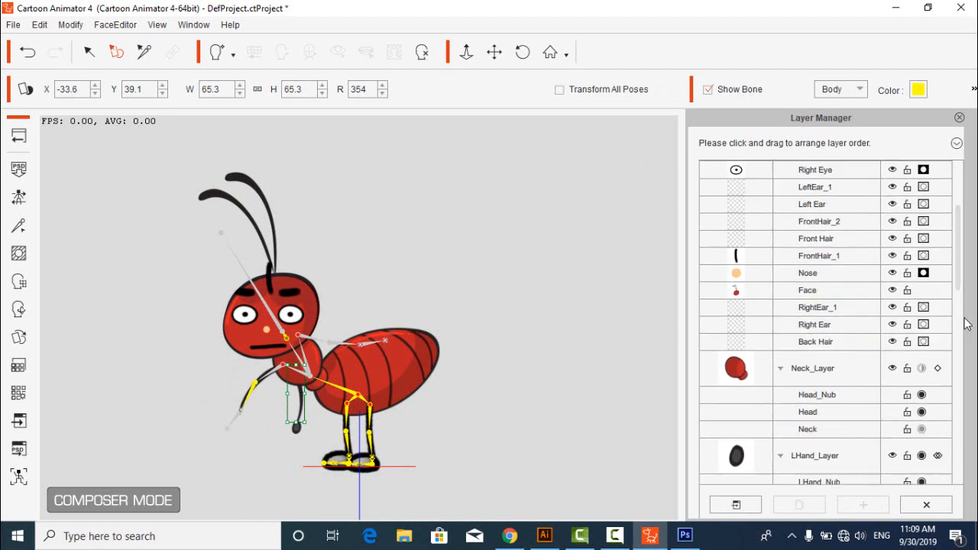
{"action": "left_click", "coordinate": [955, 143]}
{"action": "left_click", "coordinate": [925, 234]}
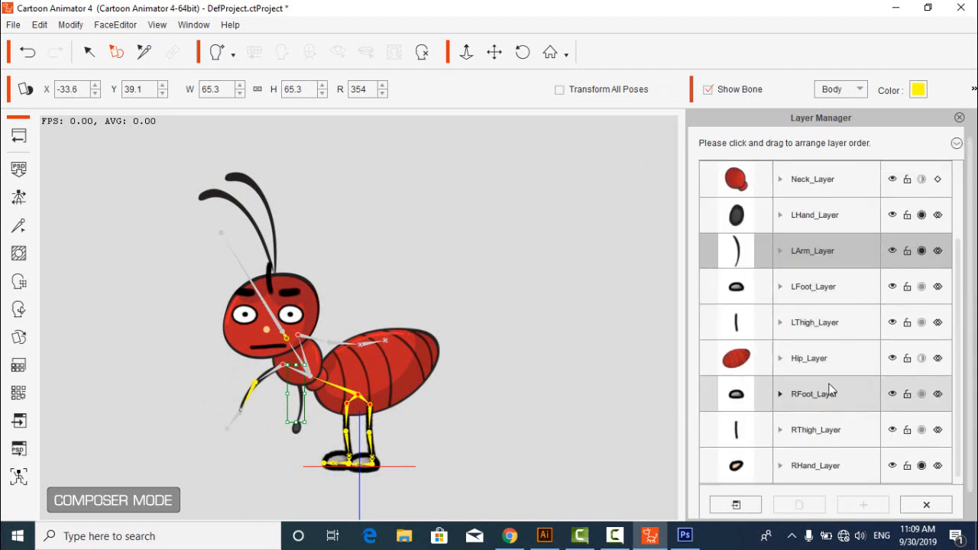
{"action": "left_click_drag", "start_coordinate": [795, 260], "coordinate": [795, 175]}
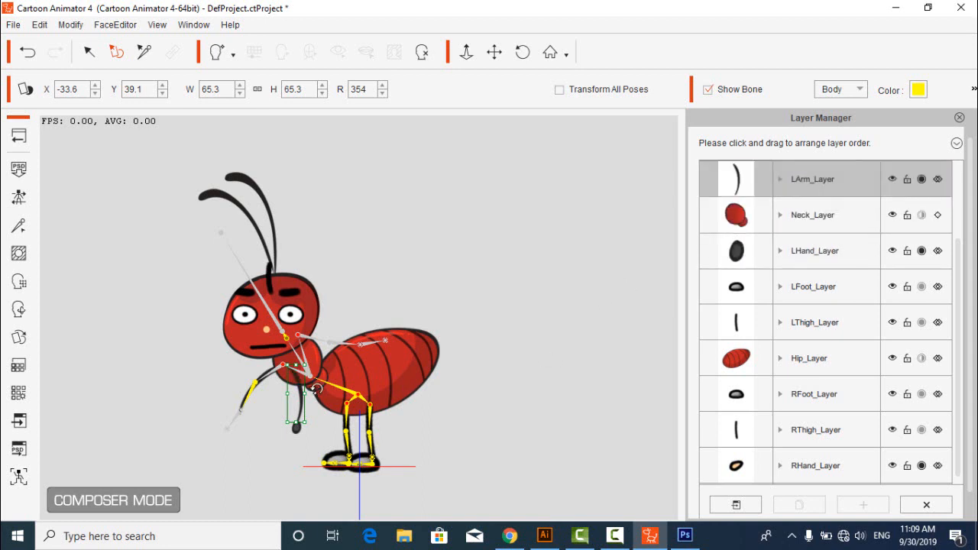
{"action": "left_click_drag", "start_coordinate": [296, 390], "coordinate": [311, 376]}
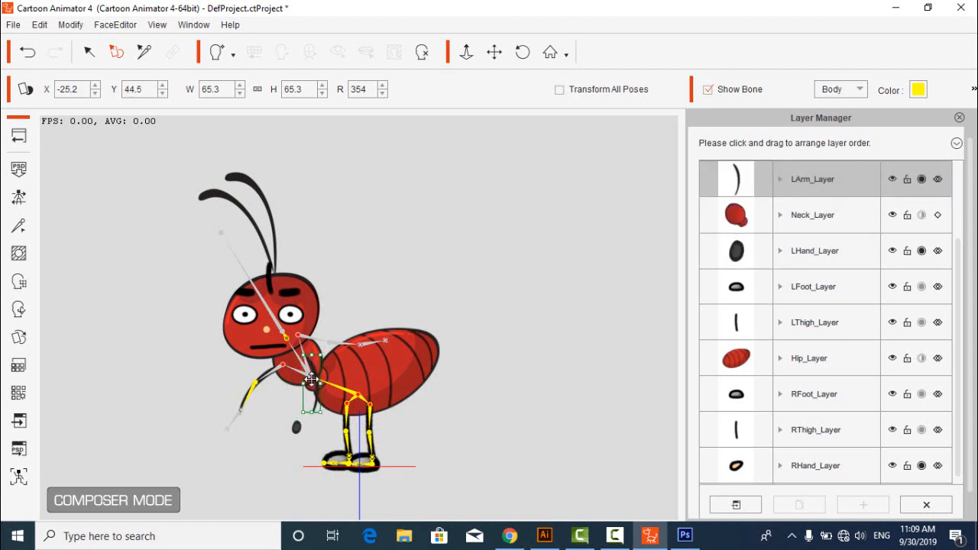
{"action": "left_click_drag", "start_coordinate": [324, 416], "coordinate": [306, 392]}
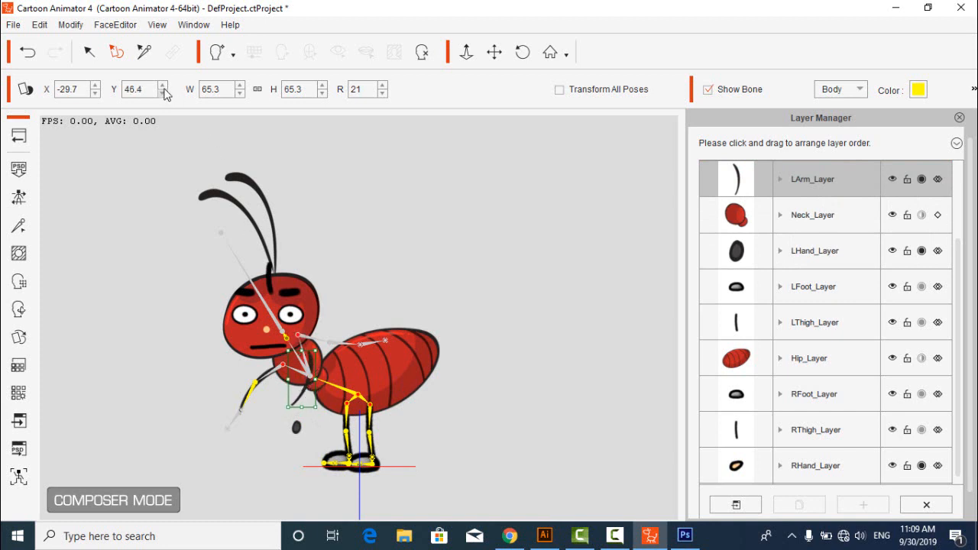
- Move the LArm bone joint to about X -26.7, Y 60.0 and the LForearm joint to about X -26.6, Y 46.0, following the arm sprite
{"action": "left_click", "coordinate": [143, 51]}
{"action": "left_click_drag", "start_coordinate": [306, 345], "coordinate": [310, 355]}
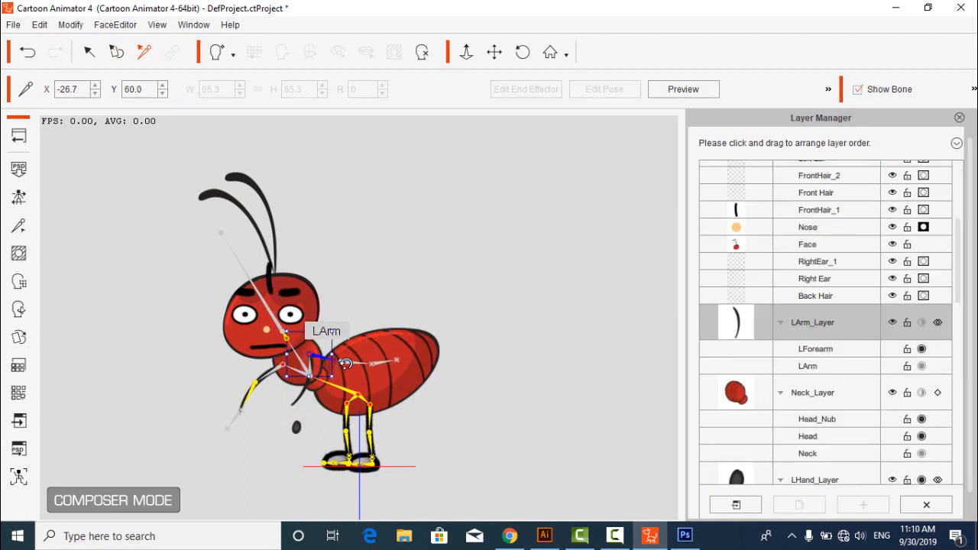
{"action": "left_click", "coordinate": [344, 360]}
{"action": "left_click_drag", "start_coordinate": [344, 360], "coordinate": [258, 408]}
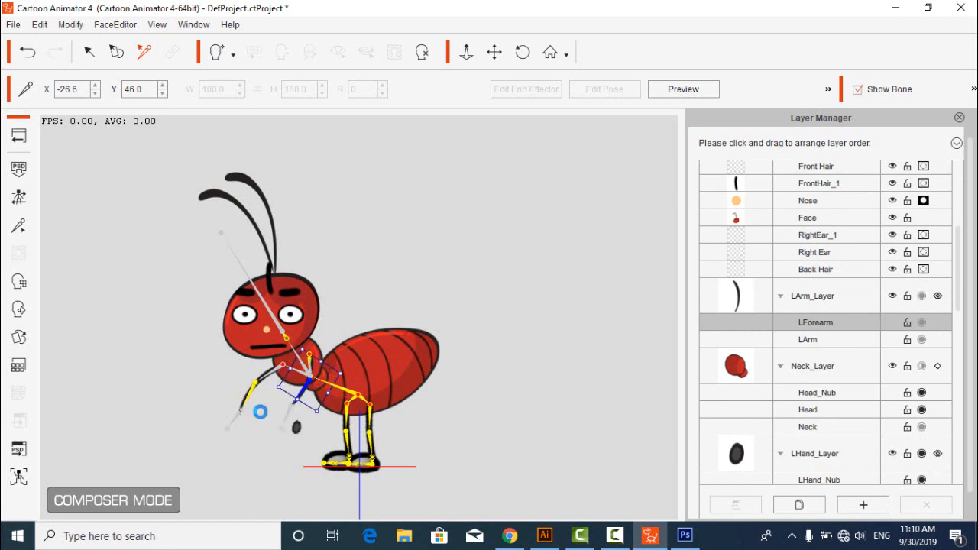
{"action": "left_click", "coordinate": [476, 413]}
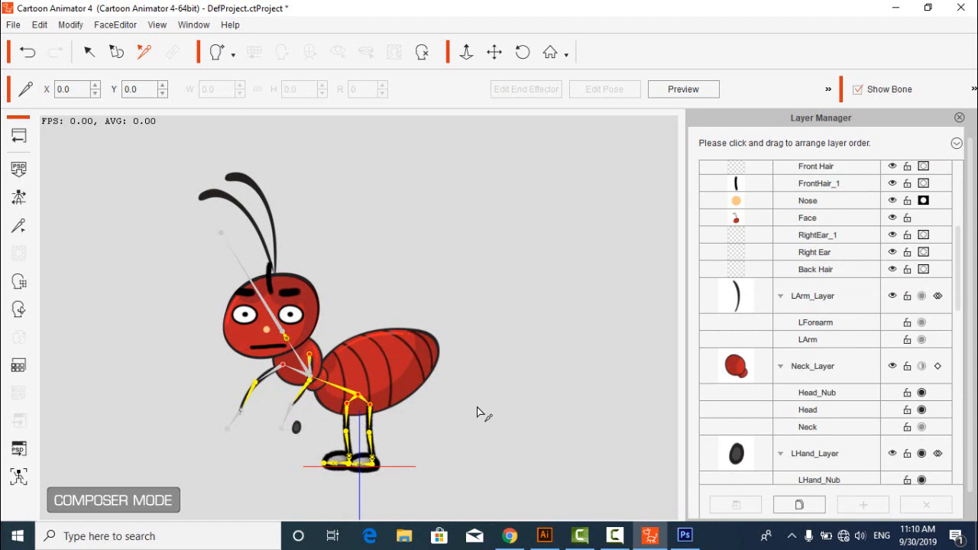
- Move the left hand sprite onto the arm's end at about X -37.0, Y 30.1, with size 65.5 and rotation 18
{"action": "left_click", "coordinate": [116, 52]}
{"action": "left_click", "coordinate": [296, 427]}
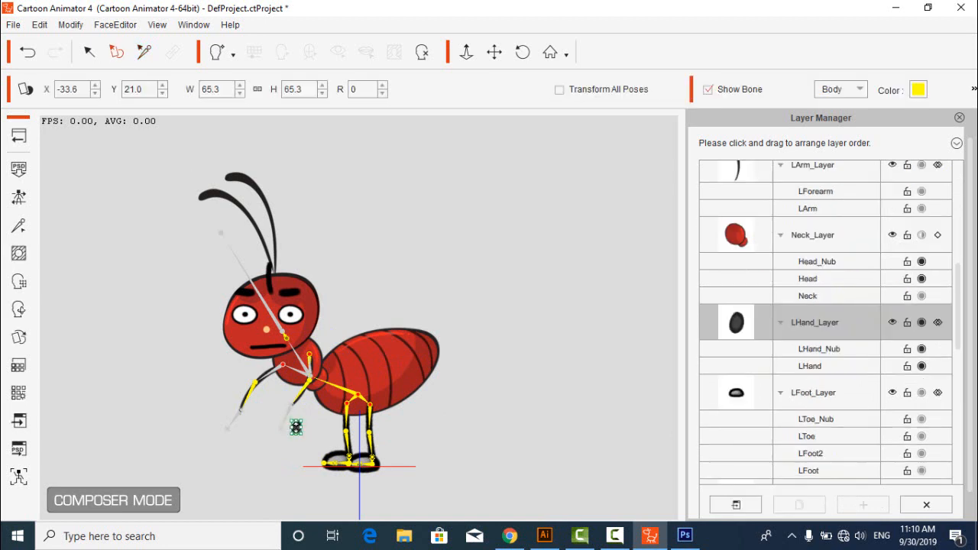
{"action": "left_click_drag", "start_coordinate": [301, 422], "coordinate": [291, 413]}
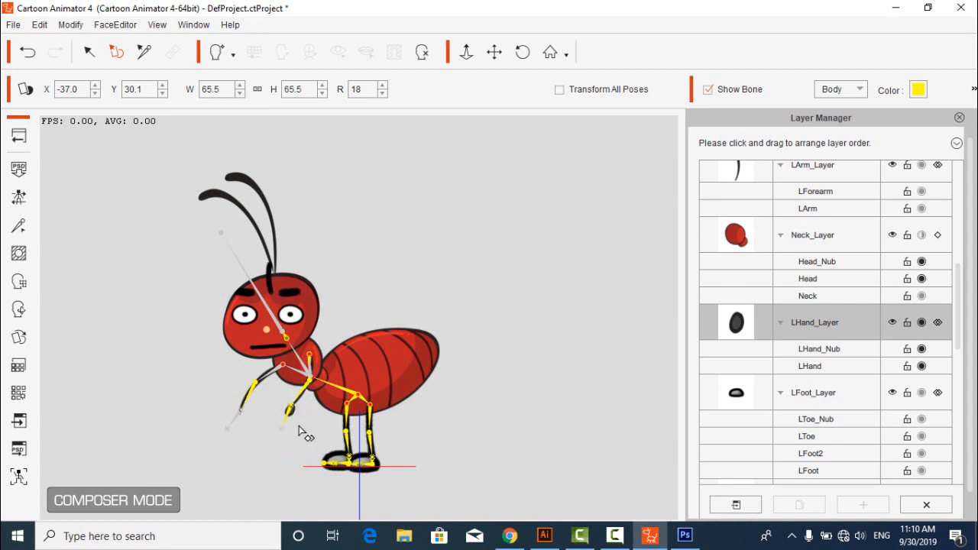
- Replace the RThigh sprite with Rlg.png from the ant folder
{"action": "left_click", "coordinate": [353, 408]}
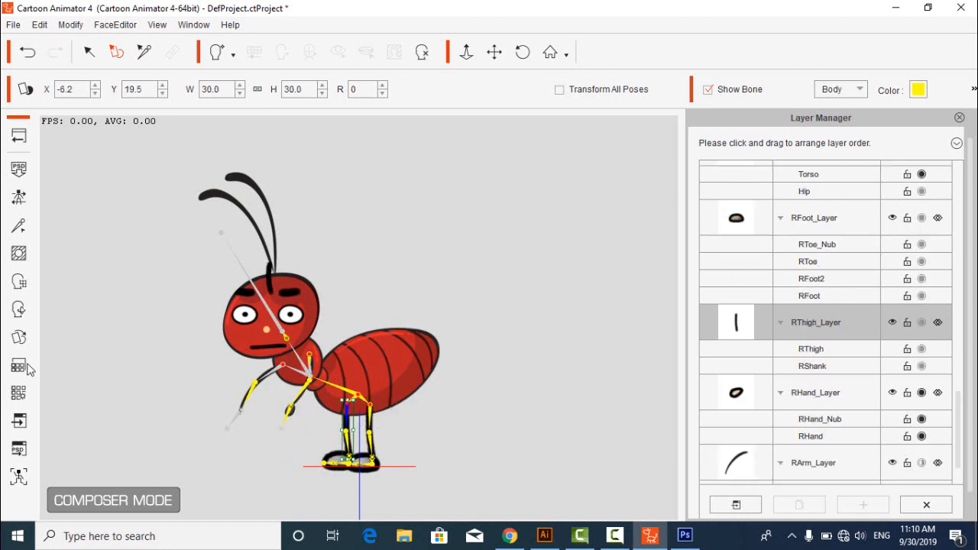
{"action": "left_click", "coordinate": [18, 337]}
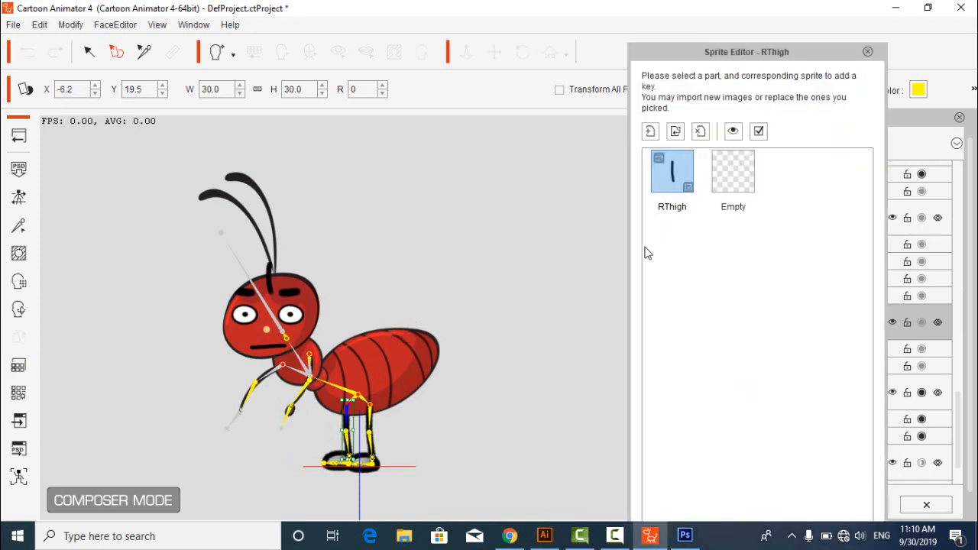
{"action": "double_click", "coordinate": [683, 170]}
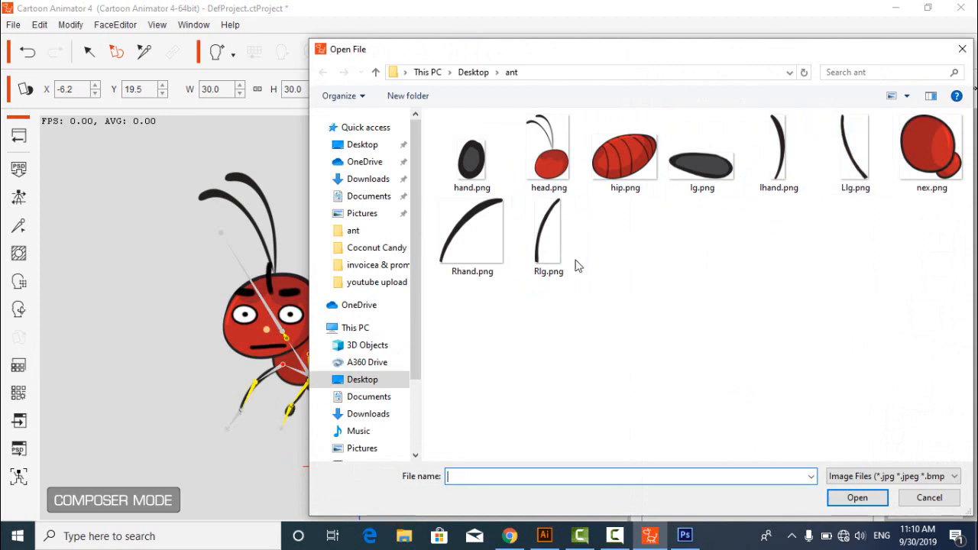
{"action": "double_click", "coordinate": [560, 229]}
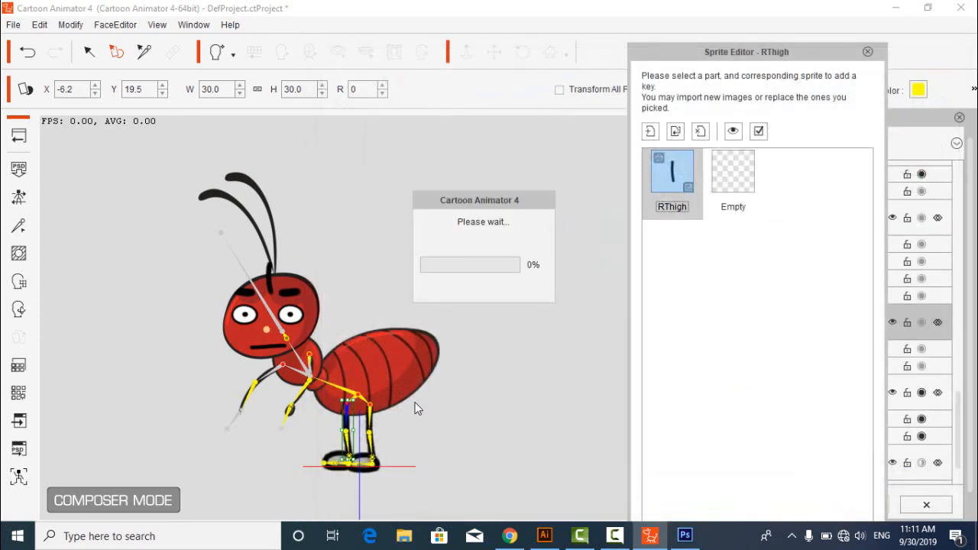
- Enlarge the RThigh sprite to 72.3 in width and height and place it under the hip at about X -12.3, Y 8.5
{"action": "left_click", "coordinate": [341, 451]}
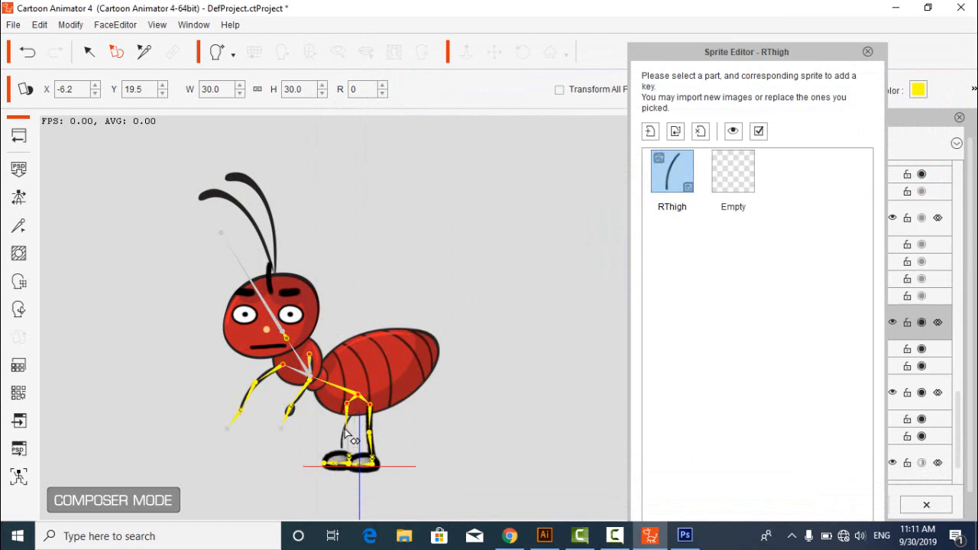
{"action": "left_click", "coordinate": [348, 397]}
{"action": "left_click_drag", "start_coordinate": [323, 467], "coordinate": [314, 476]}
{"action": "left_click_drag", "start_coordinate": [340, 430], "coordinate": [330, 451]}
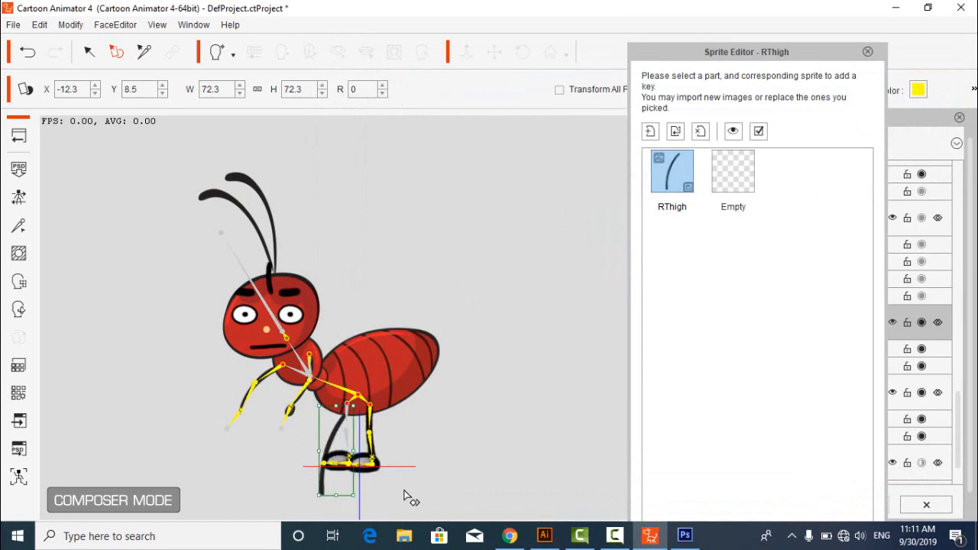
- Replace the LThigh sprite with Llg.png from the ant folder
{"action": "left_click", "coordinate": [370, 425]}
{"action": "left_click", "coordinate": [666, 178]}
{"action": "double_click", "coordinate": [667, 178]}
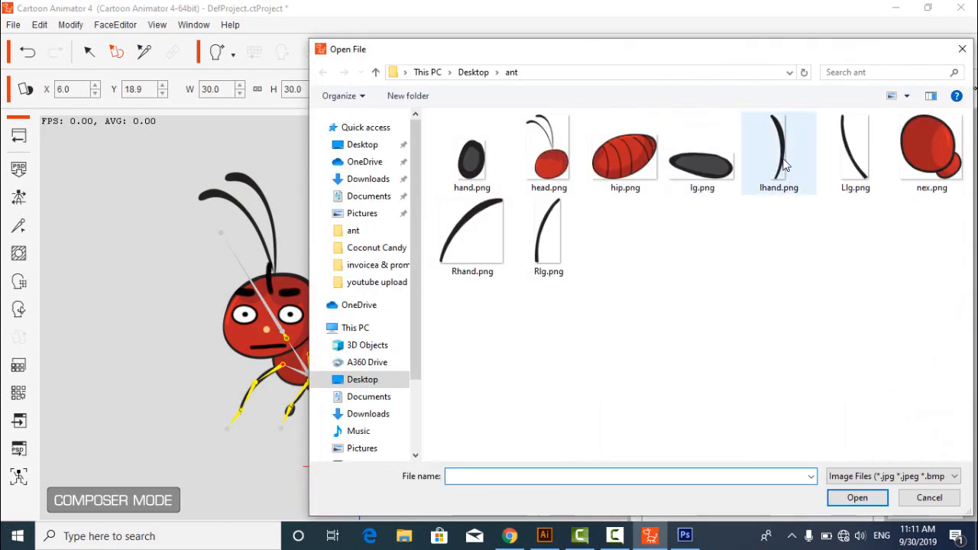
{"action": "double_click", "coordinate": [845, 152]}
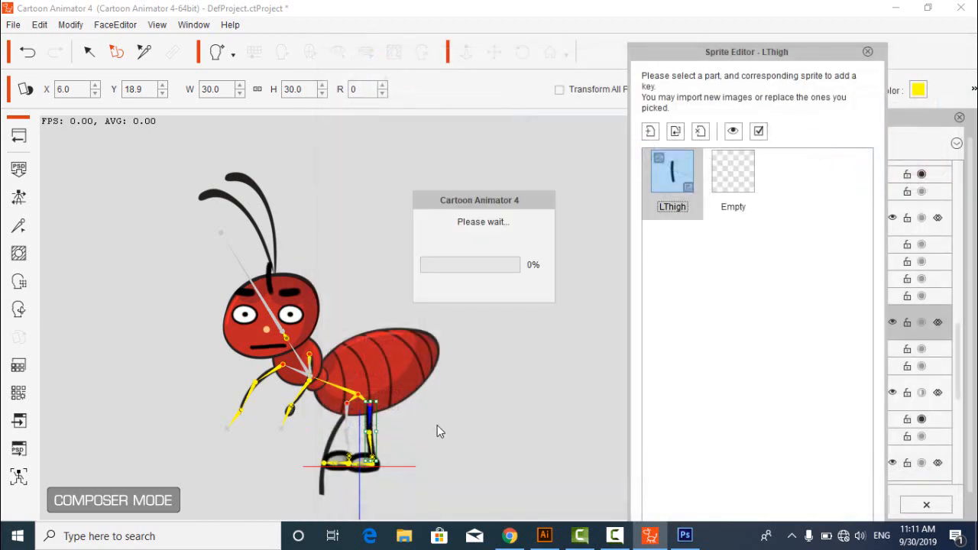
- Enlarge the LThigh sprite to 75.2 in width and height and place it under the hip at about X 14.8, Y 16.6
{"action": "left_click", "coordinate": [374, 447]}
{"action": "left_click", "coordinate": [375, 447]}
{"action": "left_click_drag", "start_coordinate": [379, 450], "coordinate": [399, 454]}
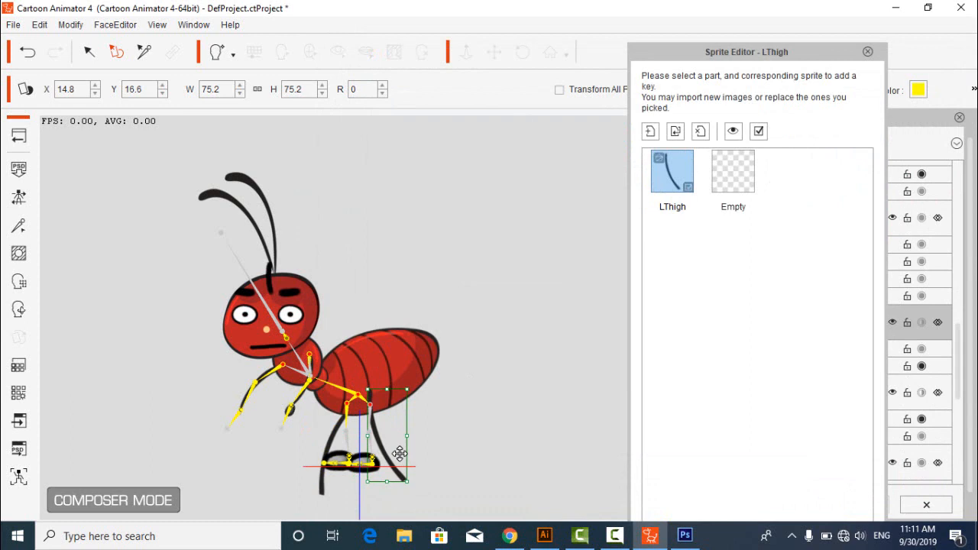
{"action": "left_click", "coordinate": [614, 535]}
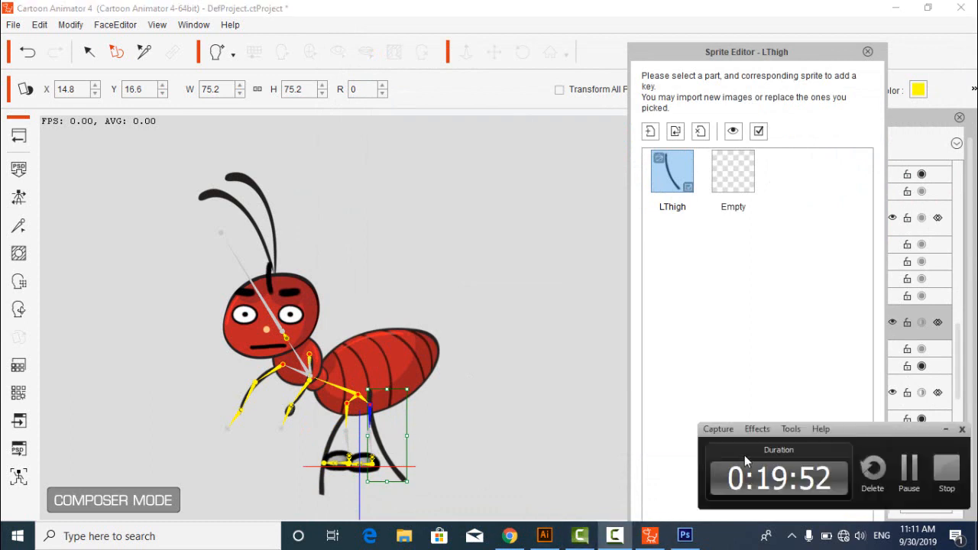
{"action": "left_click", "coordinate": [916, 476]}
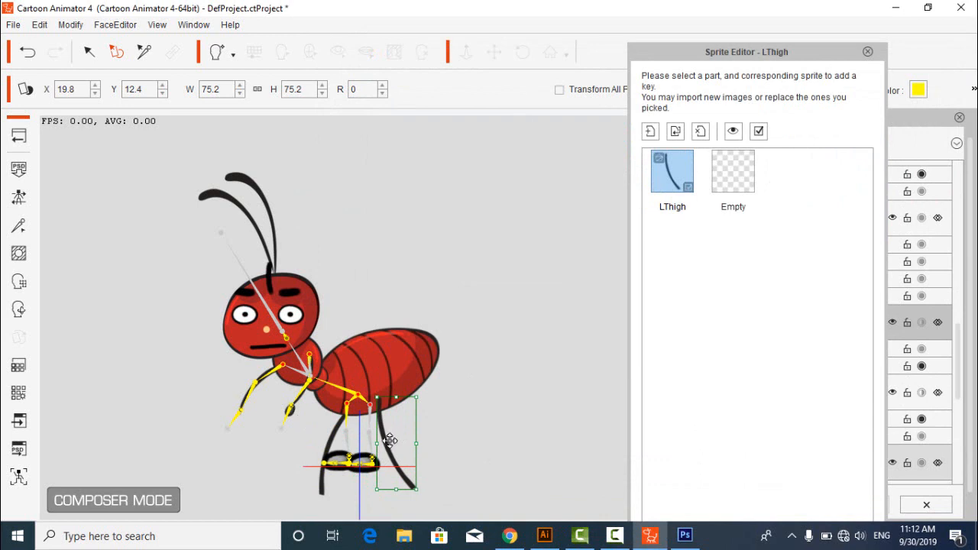
- Spread the legs apart, moving the LThigh sprite to about X 26.2, Y 9.8 and the RThigh sprite to about X -21.5, Y 6.6
{"action": "left_click_drag", "start_coordinate": [388, 438], "coordinate": [402, 445]}
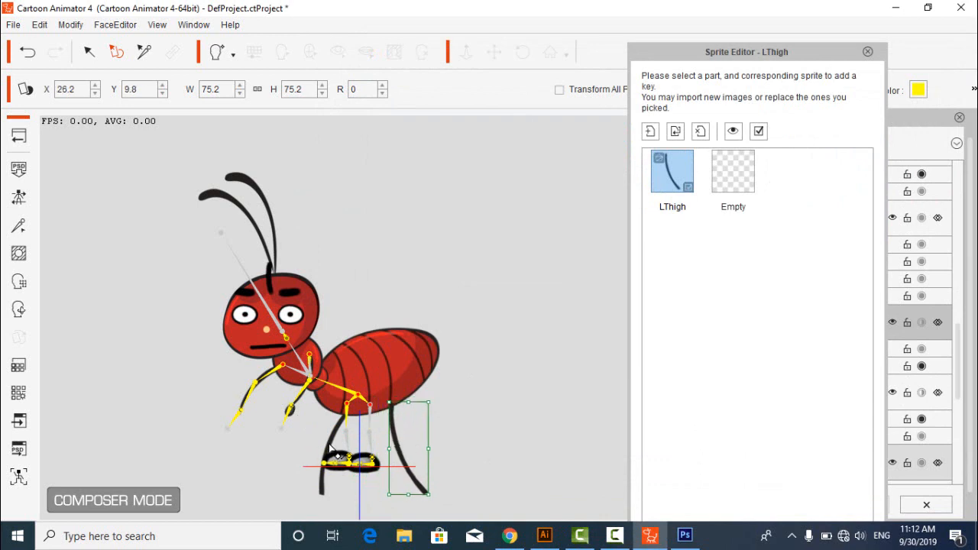
{"action": "left_click_drag", "start_coordinate": [336, 436], "coordinate": [314, 442]}
{"action": "left_click", "coordinate": [281, 461]}
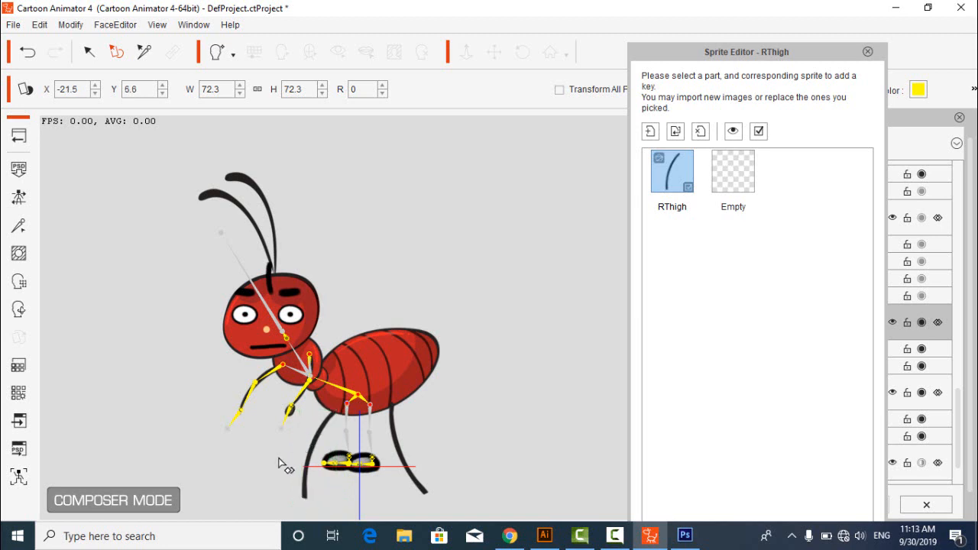
- Shift the RThigh sprite slightly inward to about X -20.0, Y 6.6
{"action": "left_click_drag", "start_coordinate": [315, 443], "coordinate": [316, 436]}
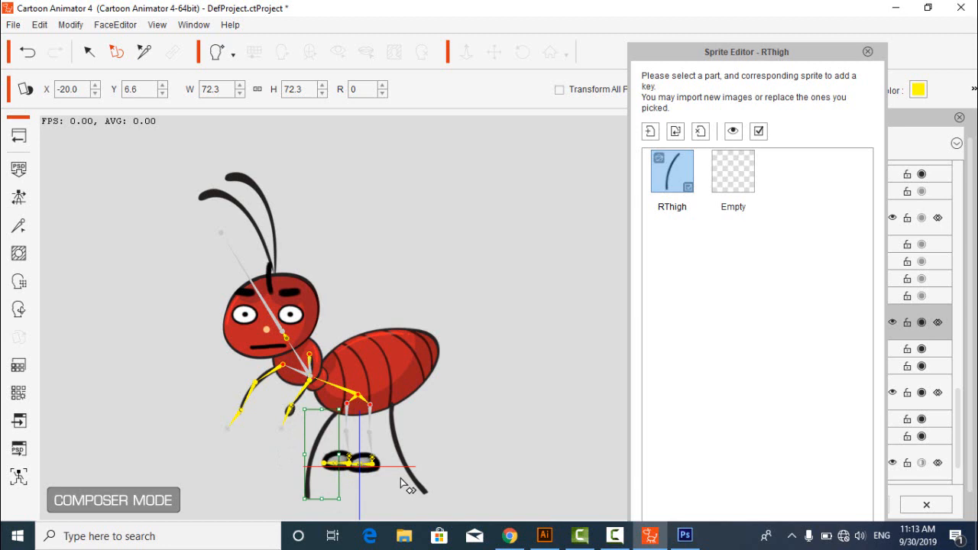
- Replace the LFoot sprite with lg.png, sized 62.3, rotated to 331 and placed under the LThigh leg at about X 33.3, Y -17.4
{"action": "left_click", "coordinate": [375, 467]}
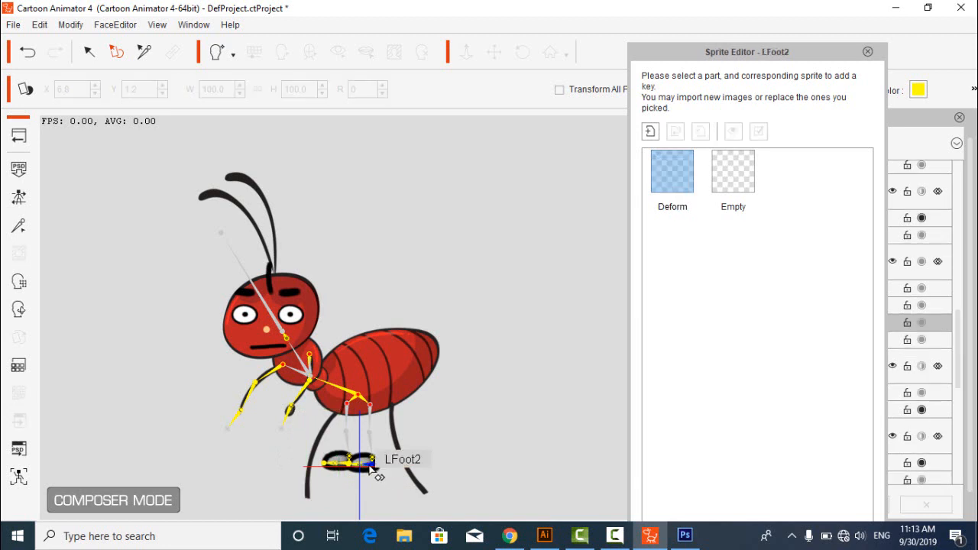
{"action": "left_click", "coordinate": [374, 464]}
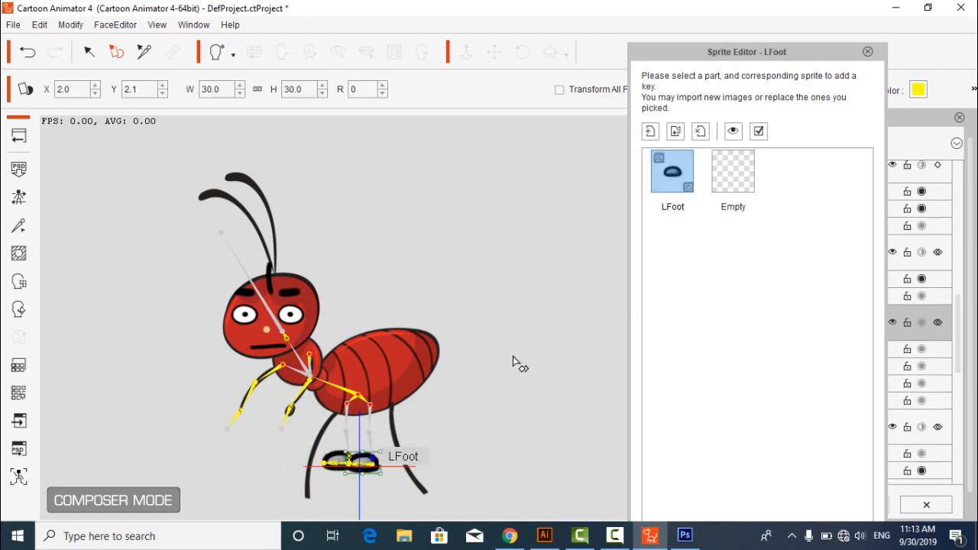
{"action": "double_click", "coordinate": [677, 184]}
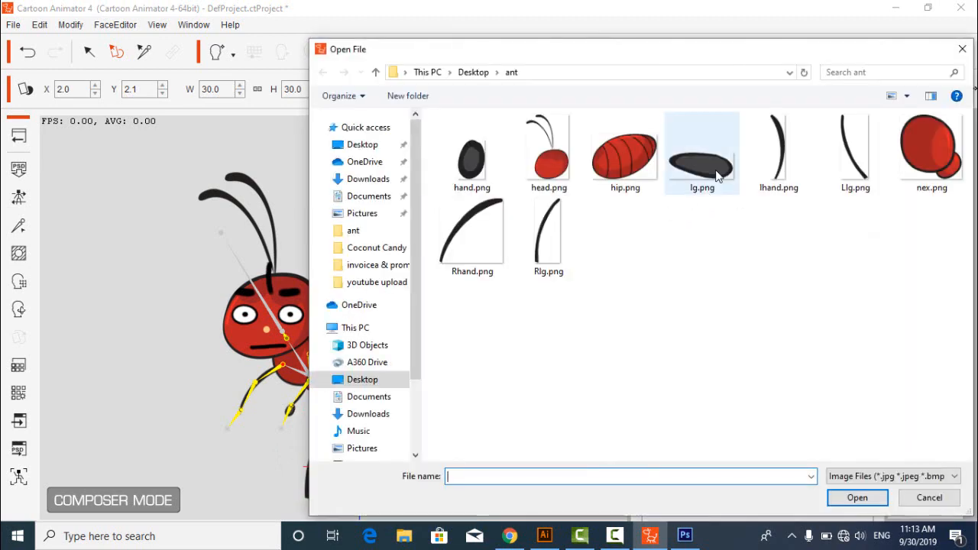
{"action": "double_click", "coordinate": [718, 169]}
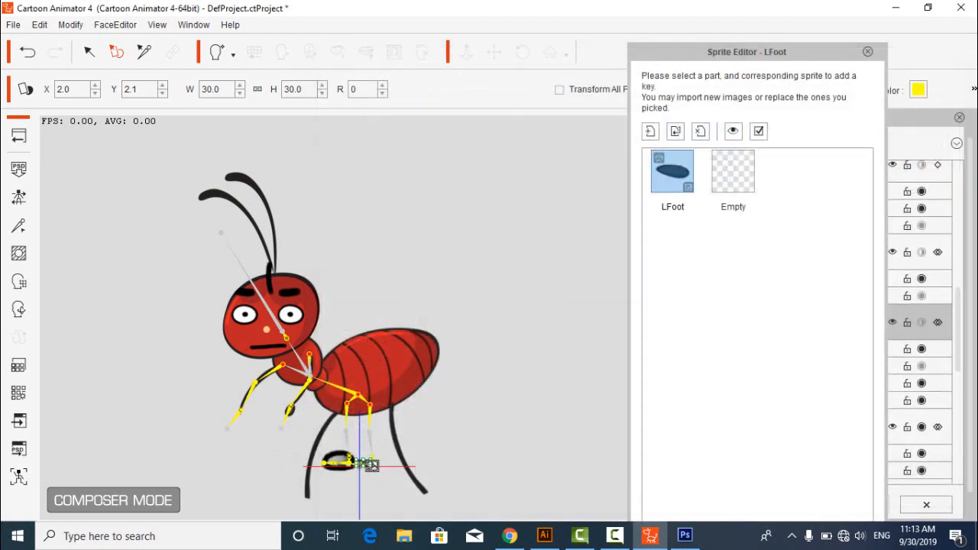
{"action": "left_click_drag", "start_coordinate": [368, 463], "coordinate": [450, 490]}
{"action": "mouse_move", "coordinate": [422, 494]}
{"action": "left_mouse_down"}
{"action": "mouse_move", "coordinate": [436, 492]}
{"action": "mouse_move", "coordinate": [429, 497]}
{"action": "left_mouse_up"}
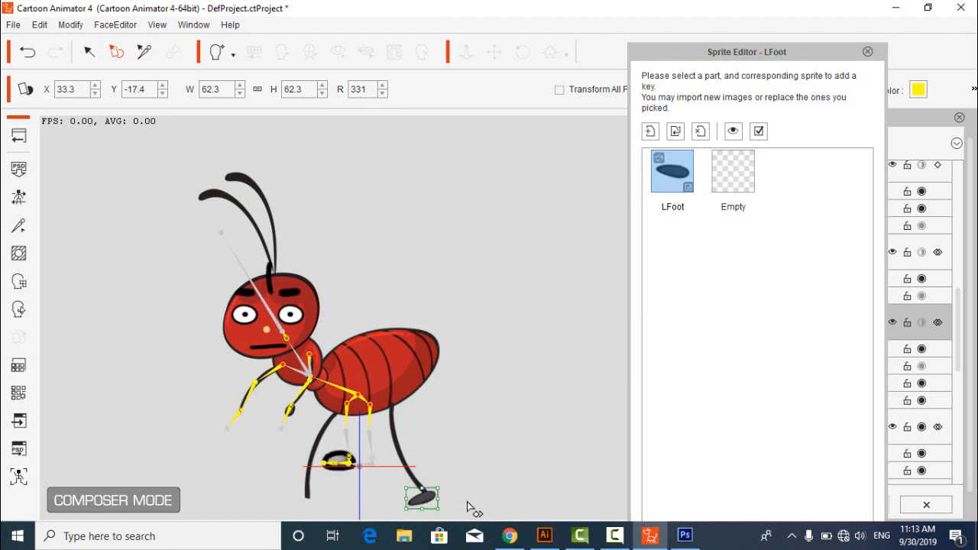
- Replace the RFoot sprite with lg.png, sized 59.8 and placed under the RThigh leg at about X -31.9, Y -17.8
{"action": "left_click", "coordinate": [350, 463]}
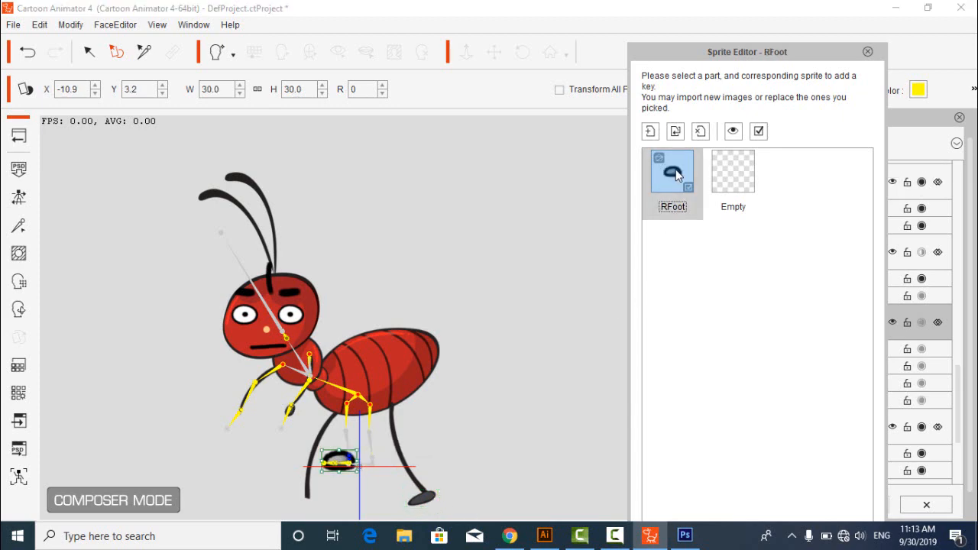
{"action": "double_click", "coordinate": [672, 172]}
{"action": "double_click", "coordinate": [702, 162]}
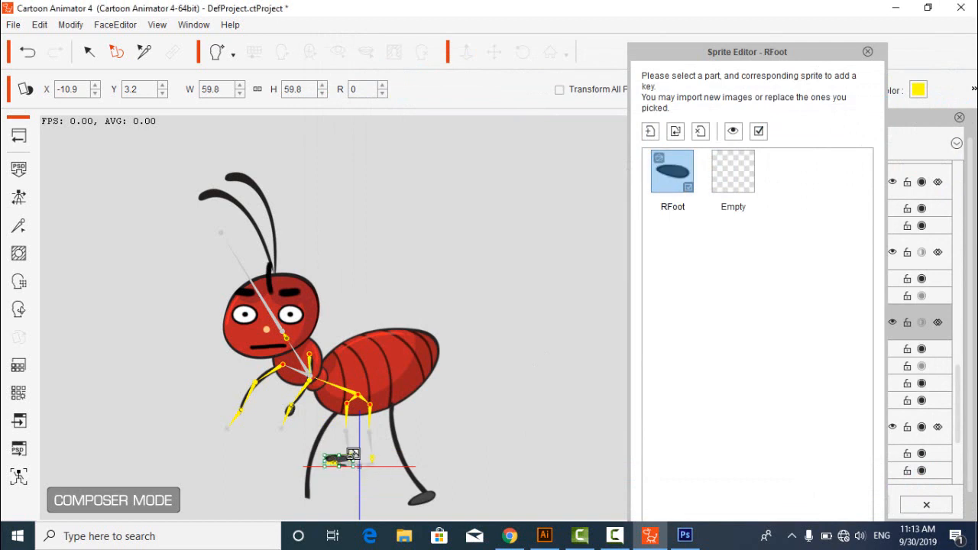
{"action": "left_click_drag", "start_coordinate": [326, 467], "coordinate": [293, 500]}
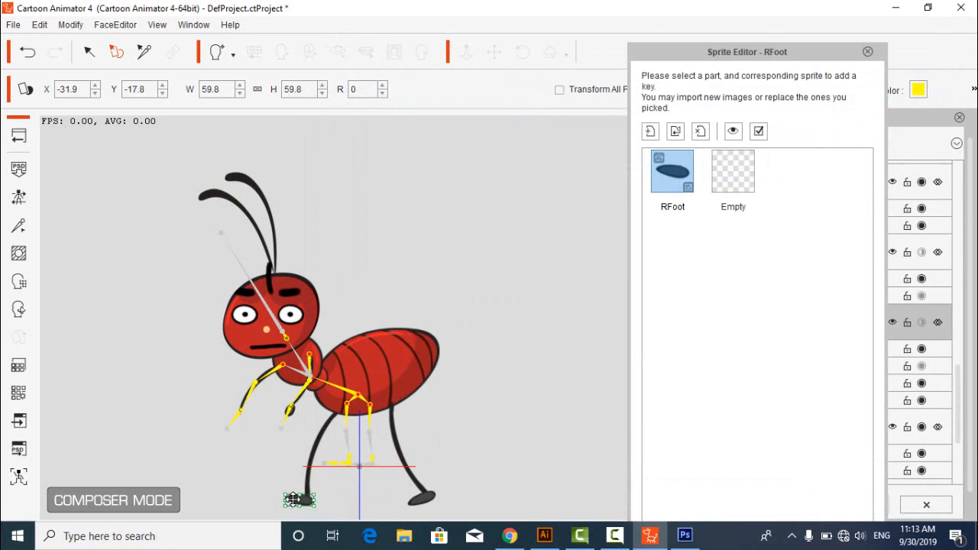
{"action": "left_click", "coordinate": [469, 474]}
- Move the LThigh bone onto the top of the rear leg at about X 17.1, Y 33.1
{"action": "left_click", "coordinate": [144, 52]}
{"action": "left_click", "coordinate": [372, 413]}
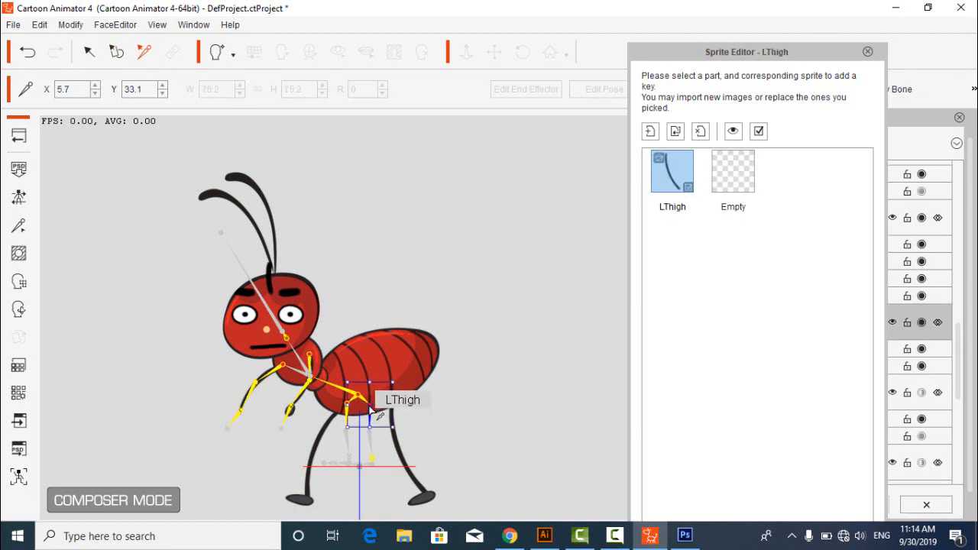
{"action": "left_click_drag", "start_coordinate": [369, 403], "coordinate": [392, 403]}
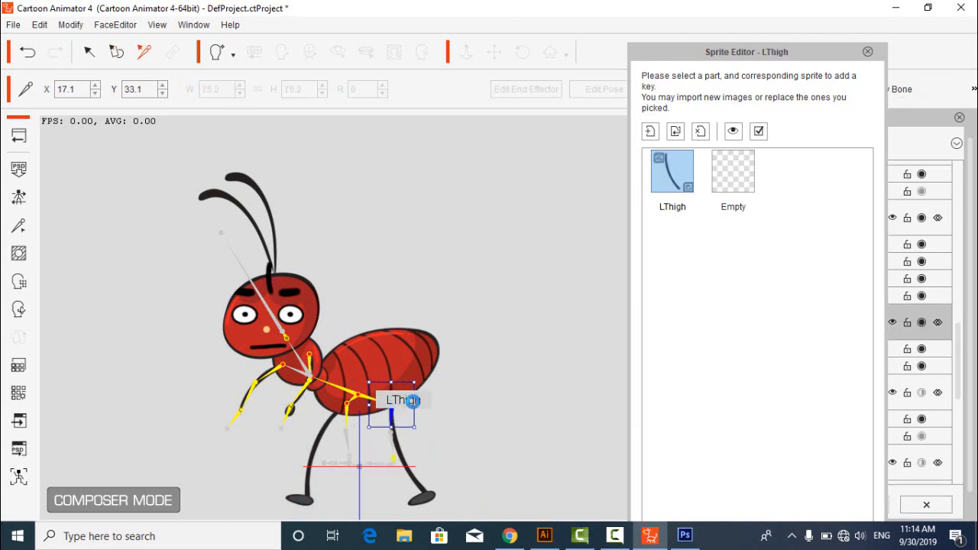
- Fit the rear foot's bones, moving LFoot to the ankle and LFoot2 onto the foot at about X 36.1, Y -14.3
{"action": "left_click", "coordinate": [397, 464]}
{"action": "mouse_move", "coordinate": [397, 461]}
{"action": "left_mouse_down"}
{"action": "mouse_move", "coordinate": [425, 493]}
{"action": "mouse_move", "coordinate": [460, 484]}
{"action": "mouse_move", "coordinate": [418, 481]}
{"action": "mouse_move", "coordinate": [405, 466]}
{"action": "left_mouse_up"}
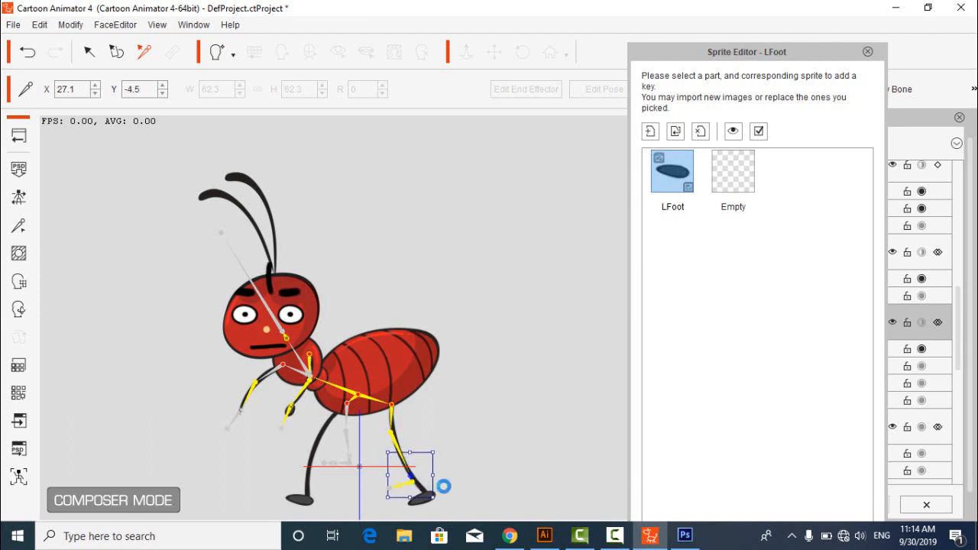
{"action": "left_click", "coordinate": [417, 488]}
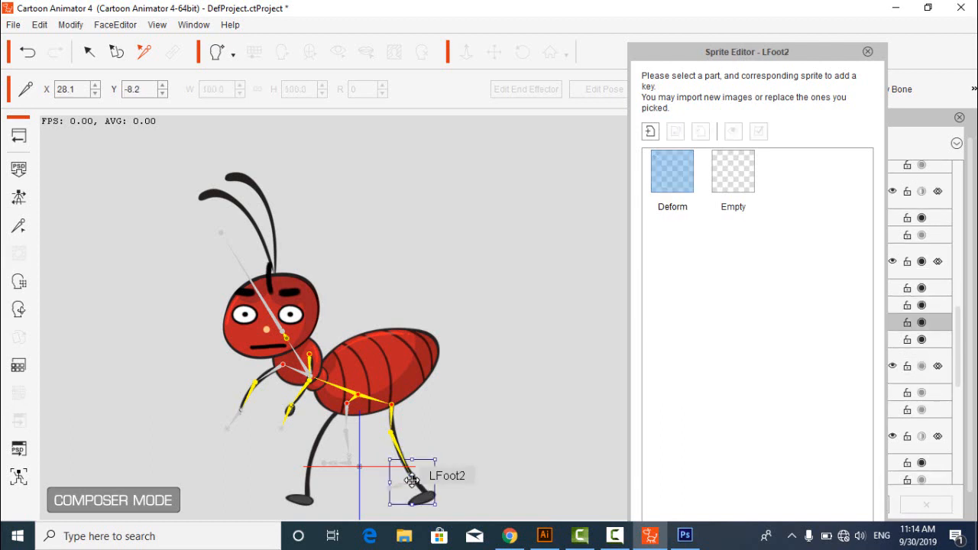
{"action": "left_click_drag", "start_coordinate": [412, 480], "coordinate": [428, 495]}
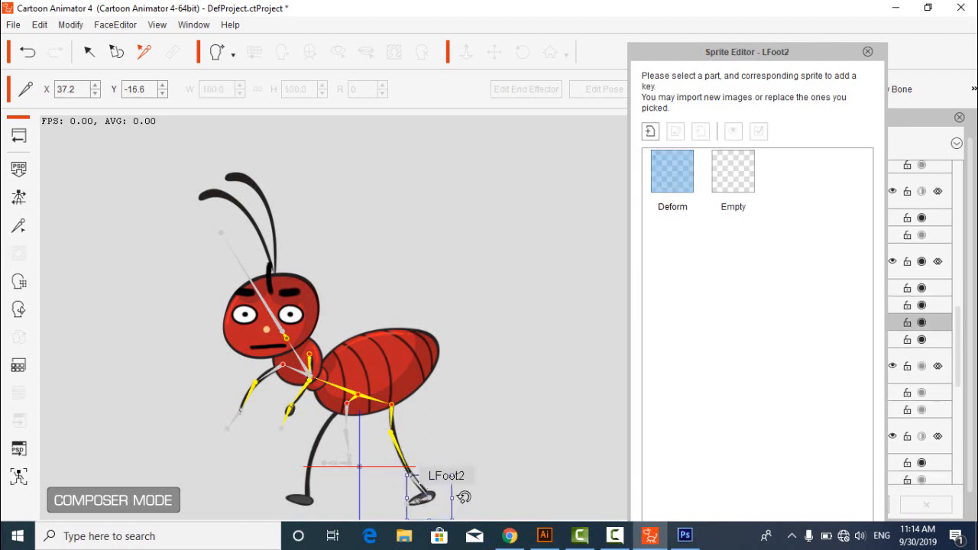
{"action": "left_click_drag", "start_coordinate": [428, 501], "coordinate": [427, 497]}
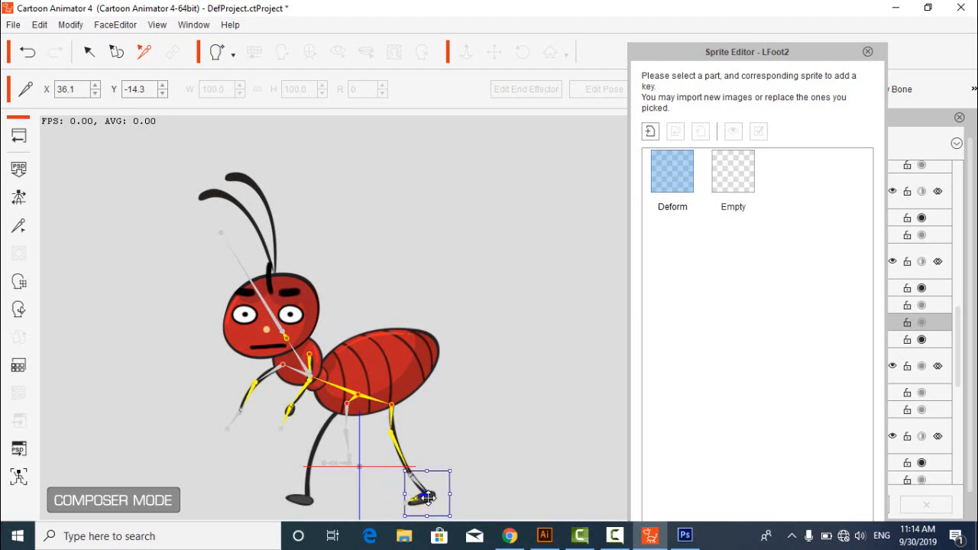
{"action": "left_click", "coordinate": [475, 471]}
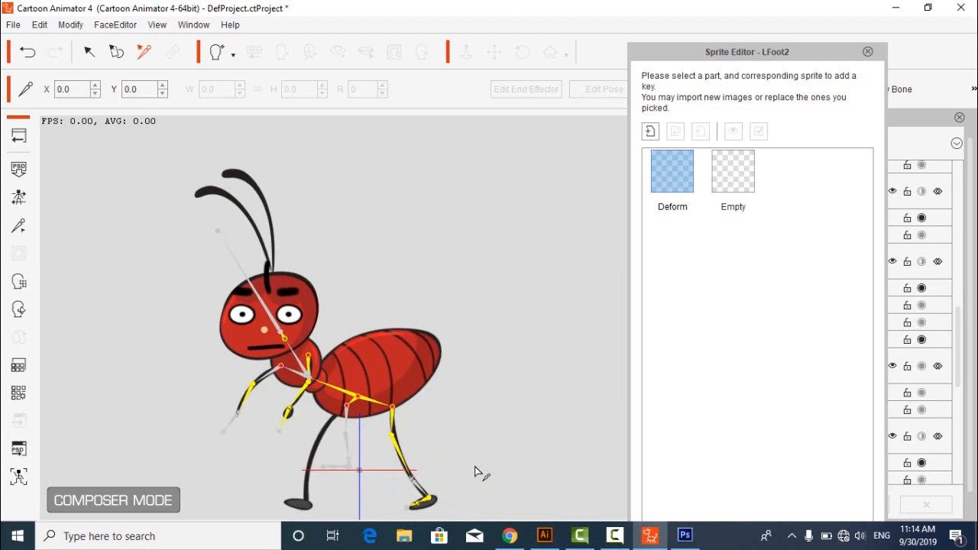
- Fit the front leg's bones, moving RThigh to about X -12.0, Y 28.8 and RShank to about X -22.9, Y 13.6
{"action": "left_click", "coordinate": [349, 401]}
{"action": "left_click_drag", "start_coordinate": [347, 404], "coordinate": [336, 414]}
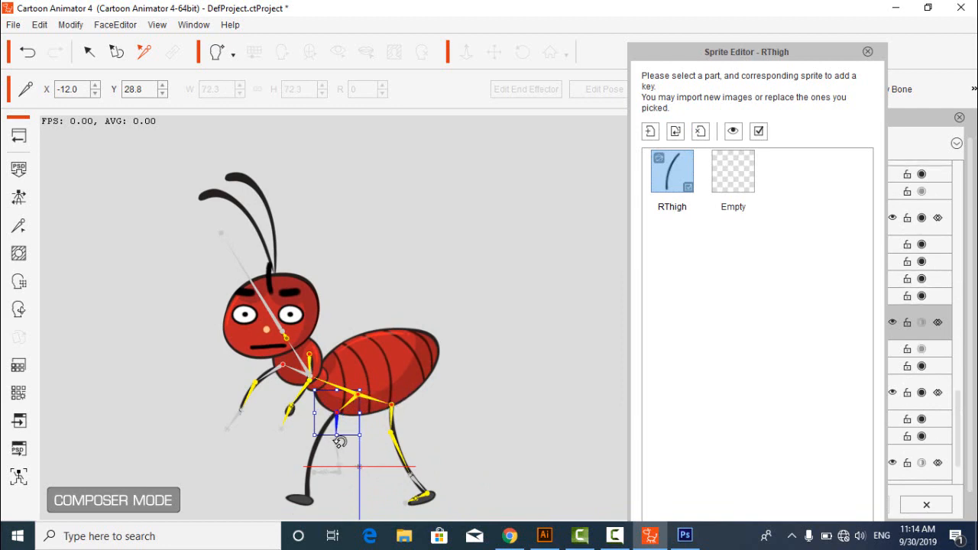
{"action": "left_click", "coordinate": [336, 451]}
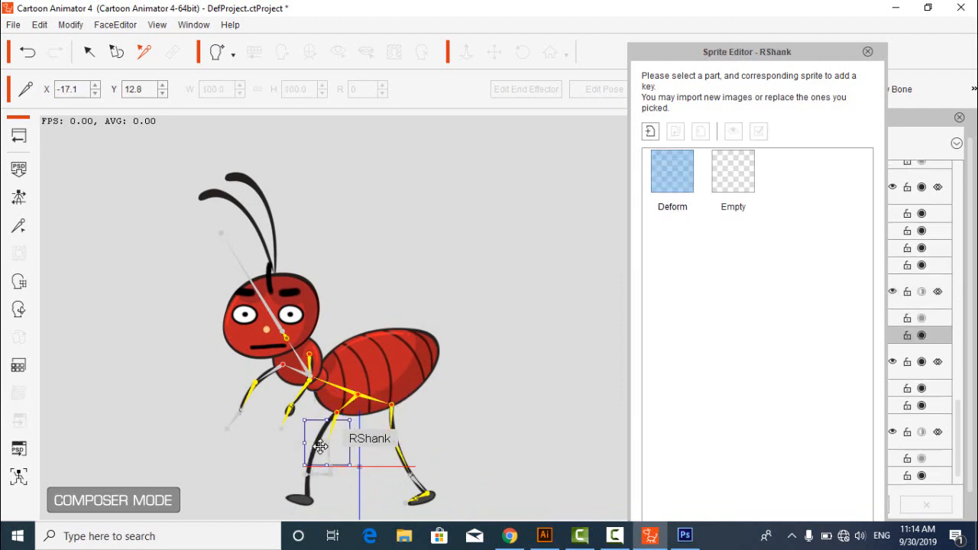
{"action": "left_click_drag", "start_coordinate": [321, 447], "coordinate": [343, 474]}
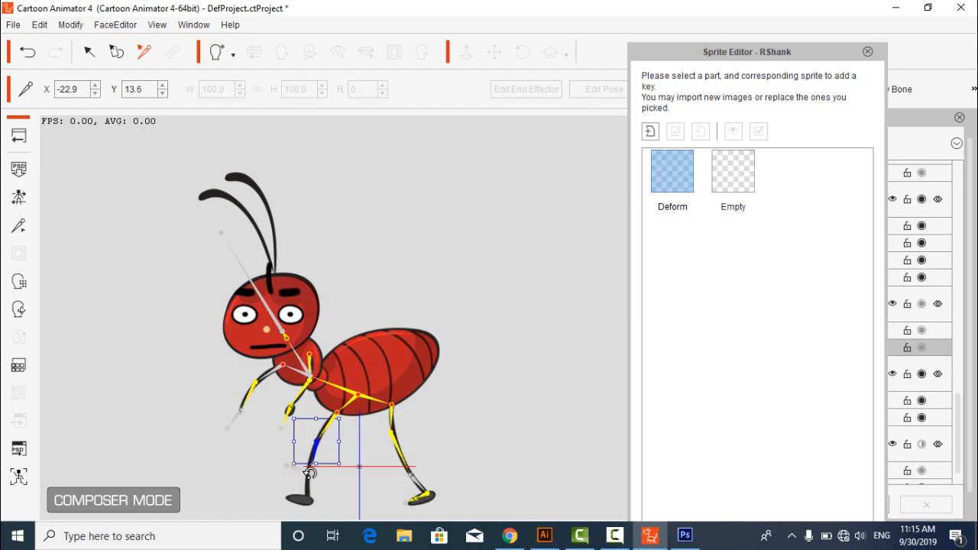
- Move the RFoot2 bone onto the front foot at about X -27.6, Y -19.6
{"action": "left_click", "coordinate": [327, 489]}
{"action": "left_click", "coordinate": [315, 476]}
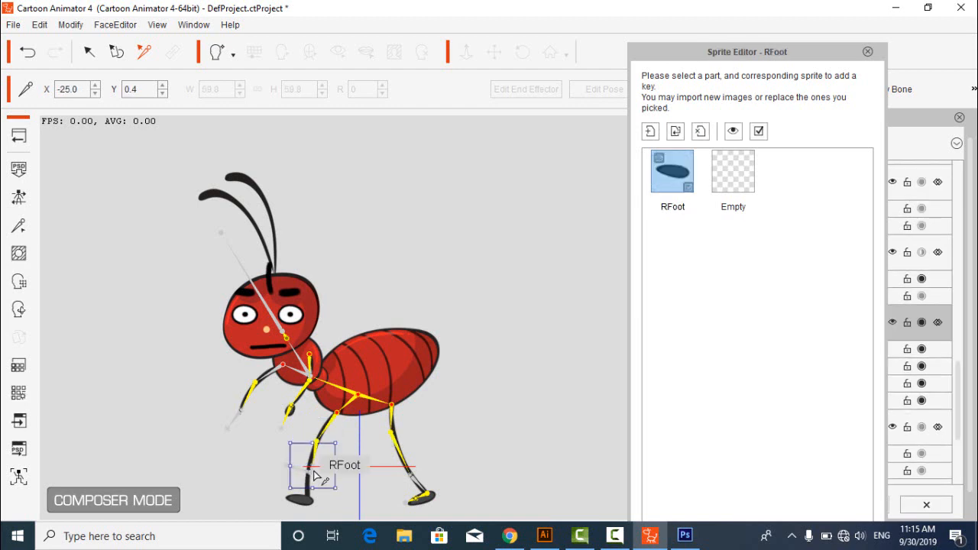
{"action": "left_click_drag", "start_coordinate": [311, 475], "coordinate": [306, 500]}
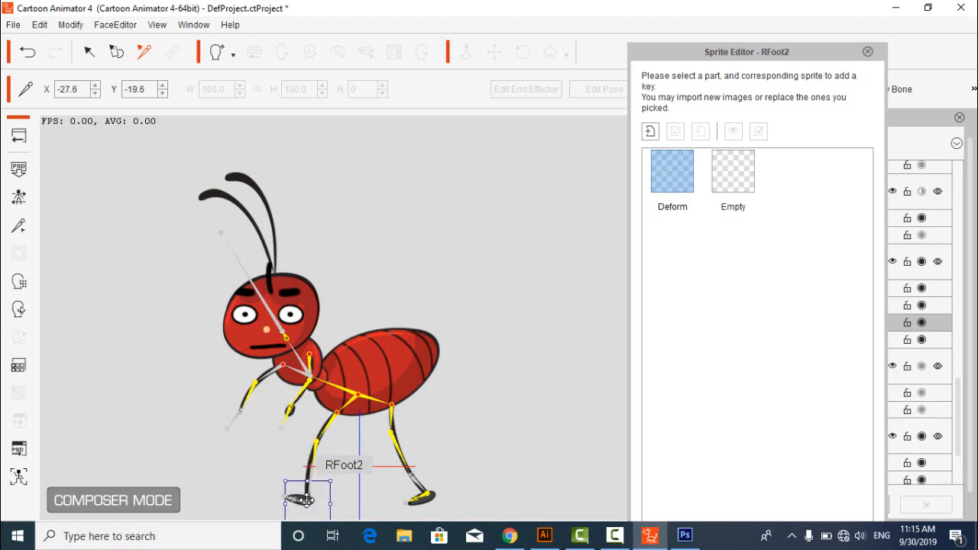
- Rotate the RShank and RFoot bones to follow the front leg and move RFoot2 to about X -27.7, Y -16.2
{"action": "left_click", "coordinate": [324, 460]}
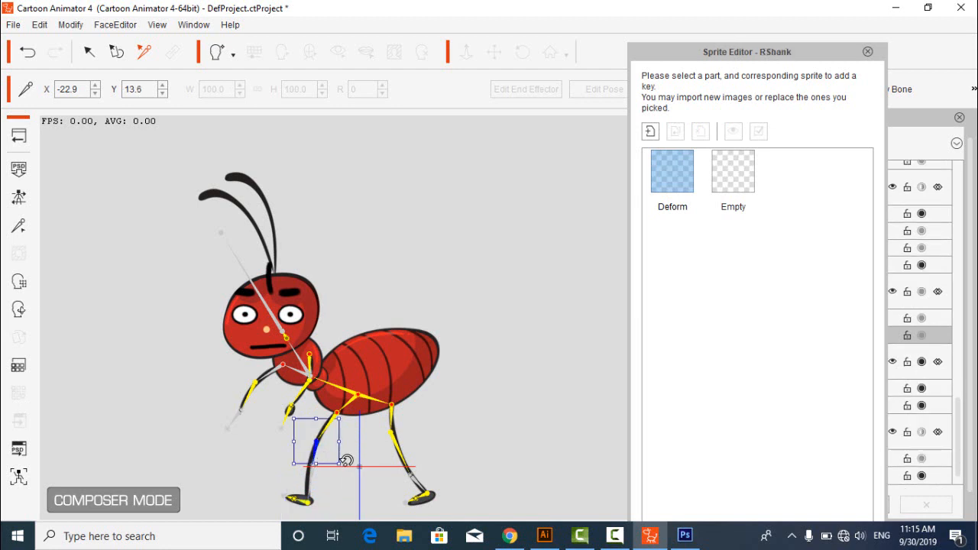
{"action": "left_click_drag", "start_coordinate": [346, 461], "coordinate": [340, 462]}
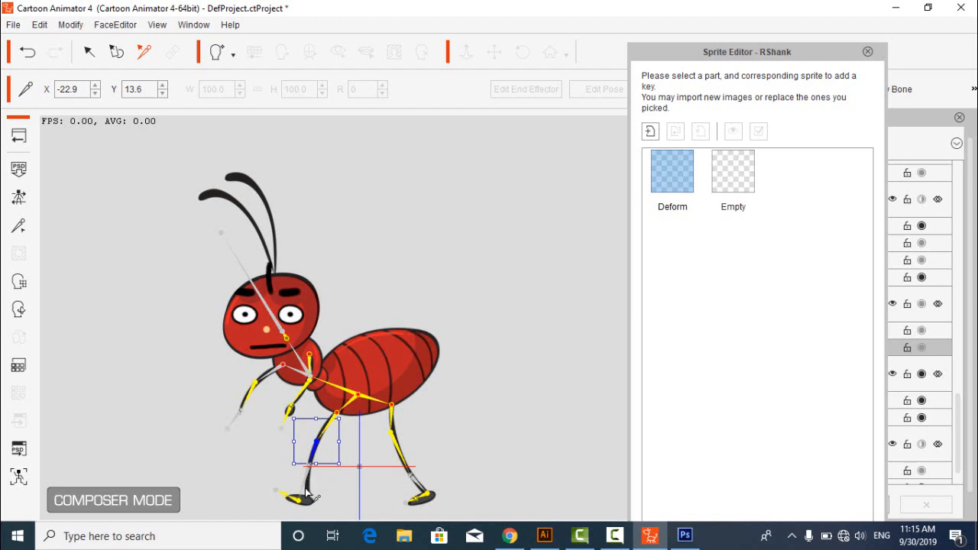
{"action": "left_click", "coordinate": [325, 480]}
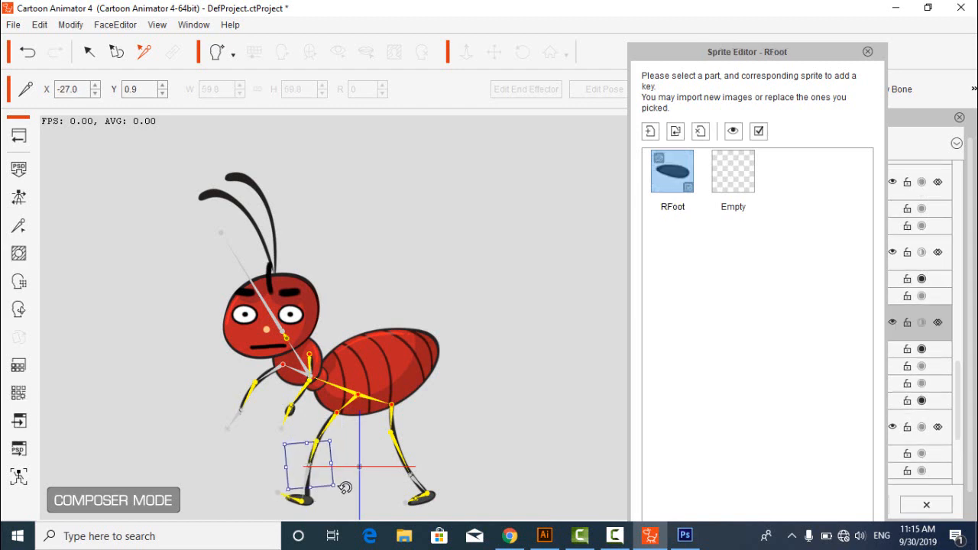
{"action": "left_click_drag", "start_coordinate": [345, 488], "coordinate": [346, 483]}
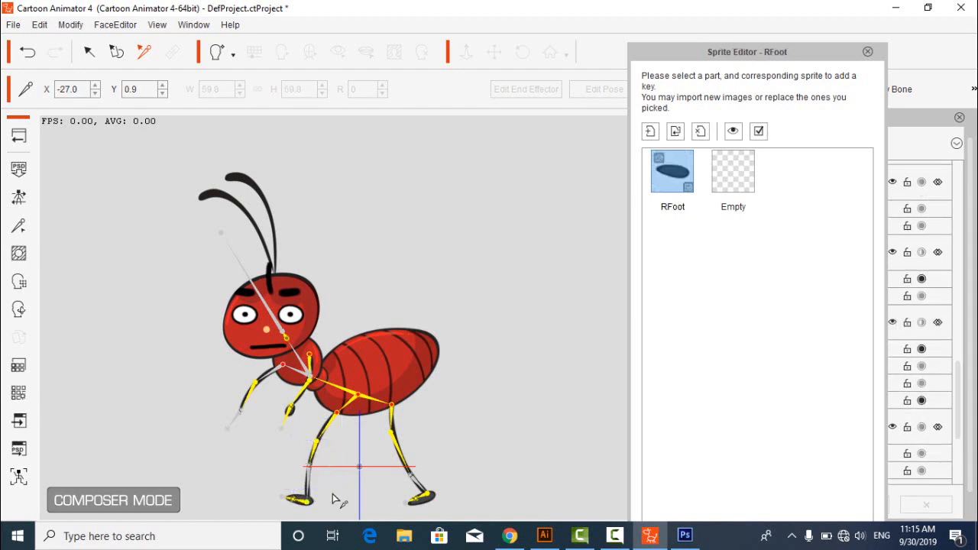
{"action": "left_click", "coordinate": [306, 500]}
{"action": "left_click_drag", "start_coordinate": [305, 500], "coordinate": [307, 496]}
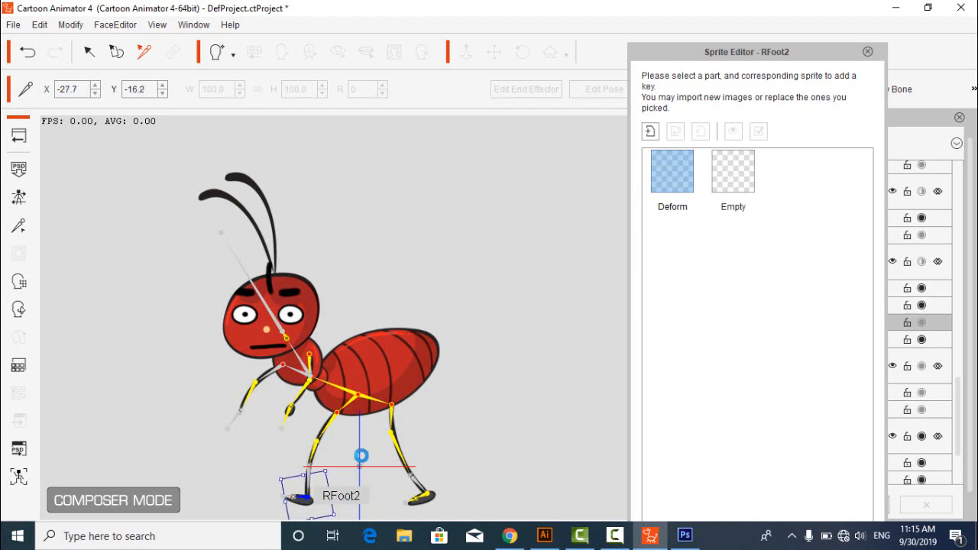
{"action": "left_click", "coordinate": [354, 458]}
- Move the RHand bone to the end of the right arm at about X -63.5, Y 31.8
{"action": "left_click", "coordinate": [293, 409]}
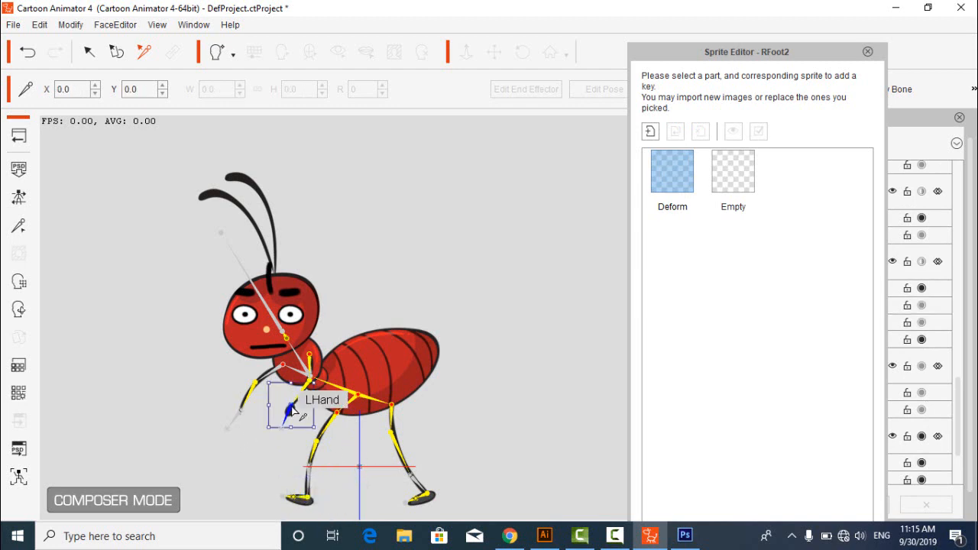
{"action": "left_click", "coordinate": [243, 415]}
{"action": "left_click_drag", "start_coordinate": [241, 415], "coordinate": [239, 407]}
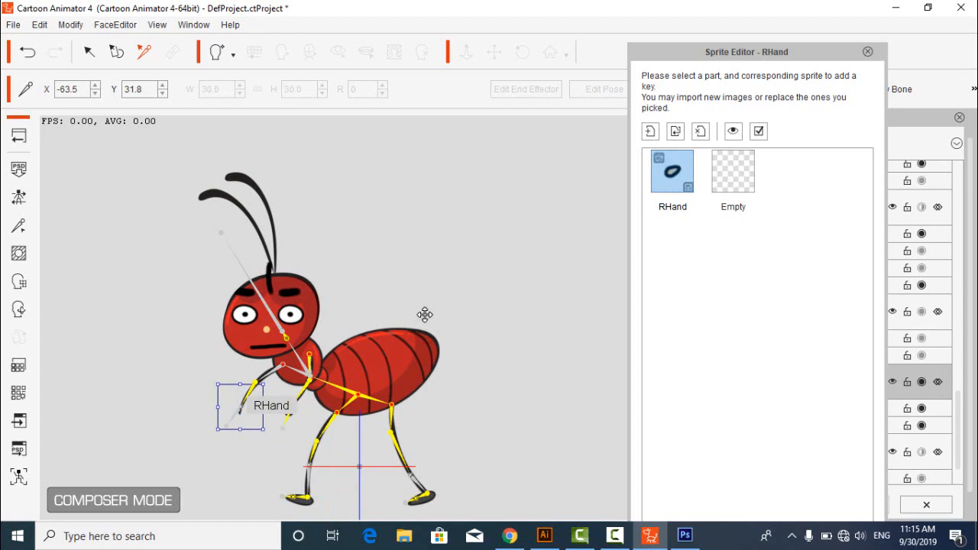
- Replace the RHand sprite with hand.png, sized 57.7, rotated to 5 and placed at the arm's end at about X -63.5, Y 30.1
{"action": "left_click", "coordinate": [673, 171]}
{"action": "double_click", "coordinate": [672, 171]}
{"action": "double_click", "coordinate": [475, 176]}
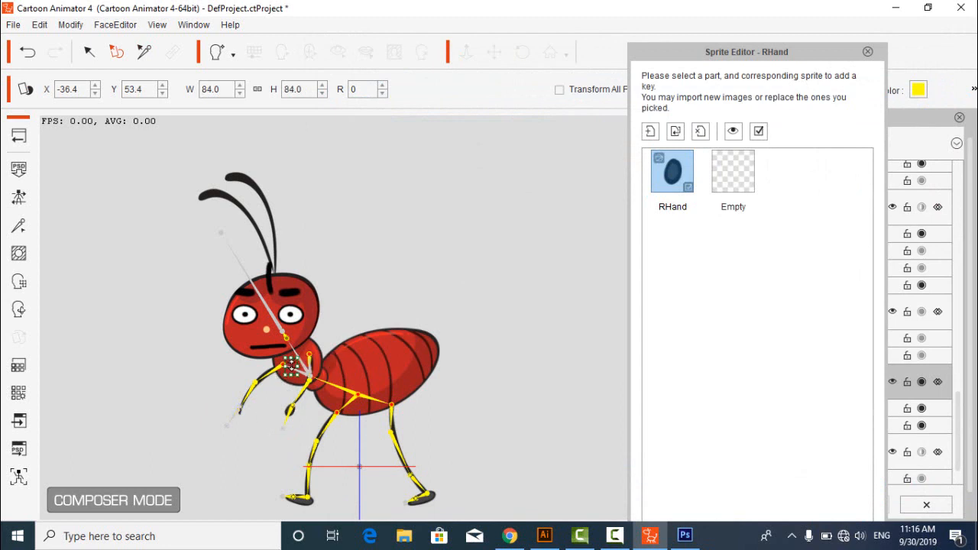
{"action": "left_click_drag", "start_coordinate": [291, 367], "coordinate": [243, 414]}
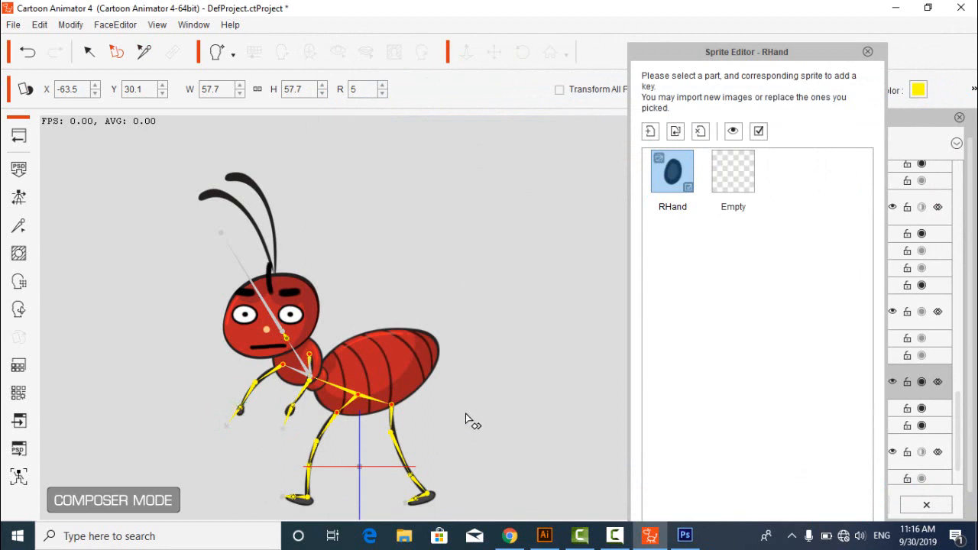
- Move the Neck bone down to the joint between head and thorax at about X -36.2, Y 60.0
{"action": "left_click", "coordinate": [285, 336]}
{"action": "left_click_drag", "start_coordinate": [284, 336], "coordinate": [282, 345]}
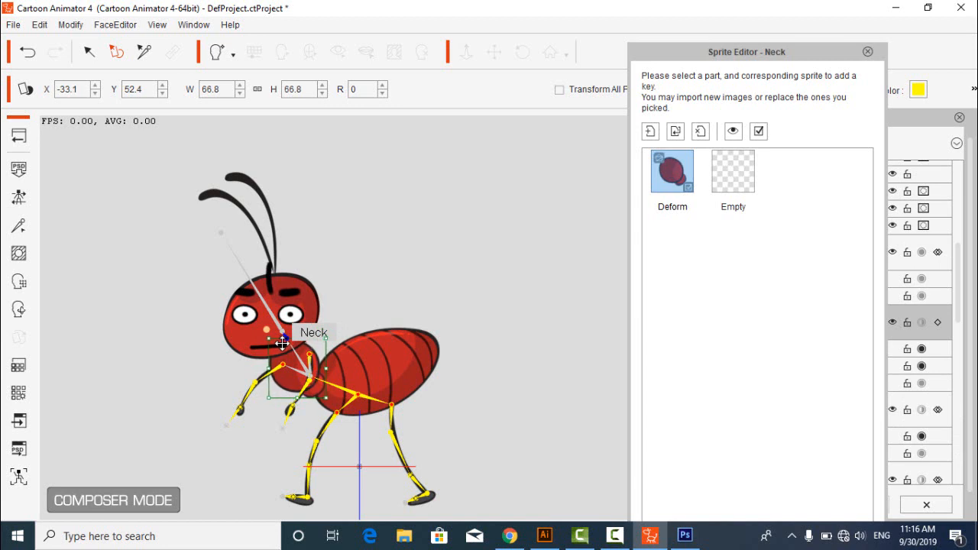
{"action": "left_click", "coordinate": [144, 52]}
{"action": "left_click", "coordinate": [286, 339]}
{"action": "left_click_drag", "start_coordinate": [286, 338], "coordinate": [292, 355]}
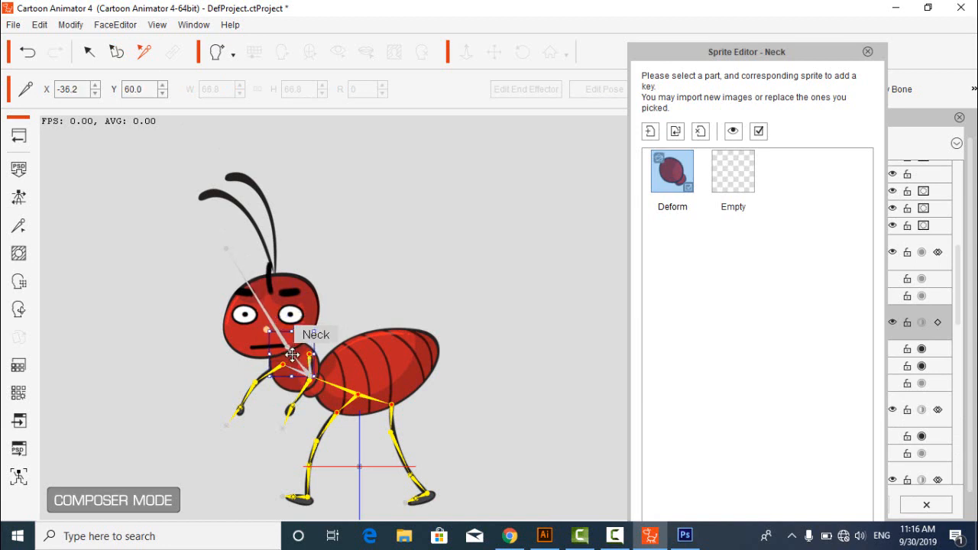
{"action": "left_click", "coordinate": [361, 284]}
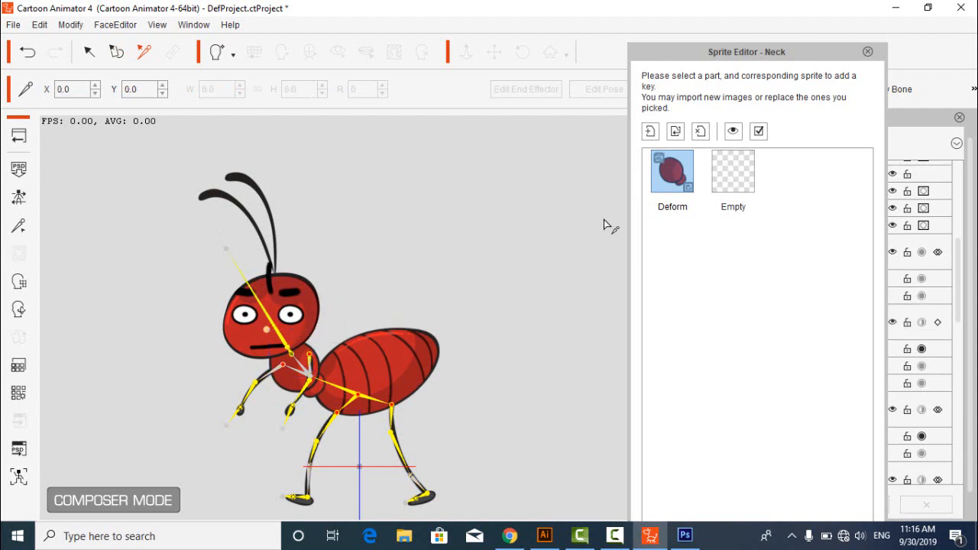
- Close the editing windows, return the ant to the stage and move it up to about X -3.3, Y -4.0
{"action": "left_click", "coordinate": [867, 53]}
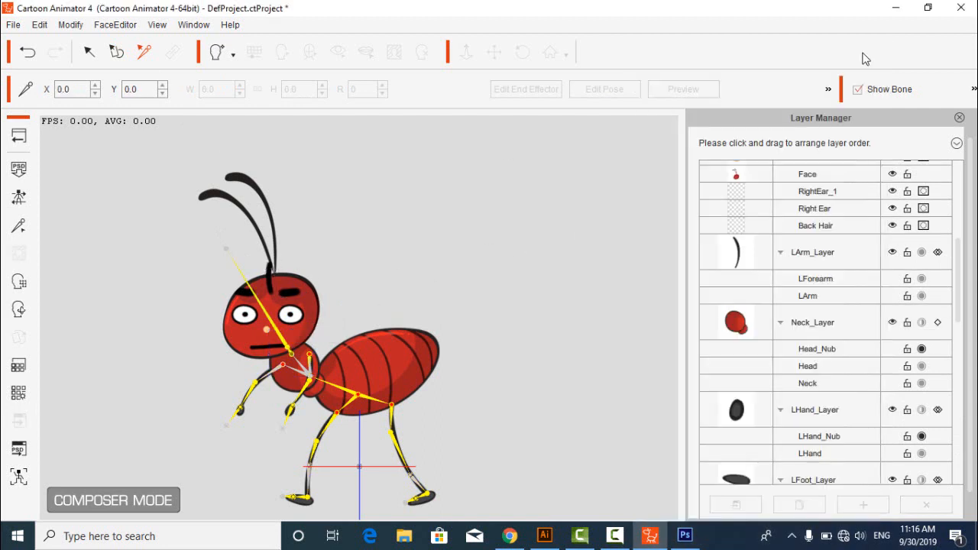
{"action": "left_click", "coordinate": [959, 120]}
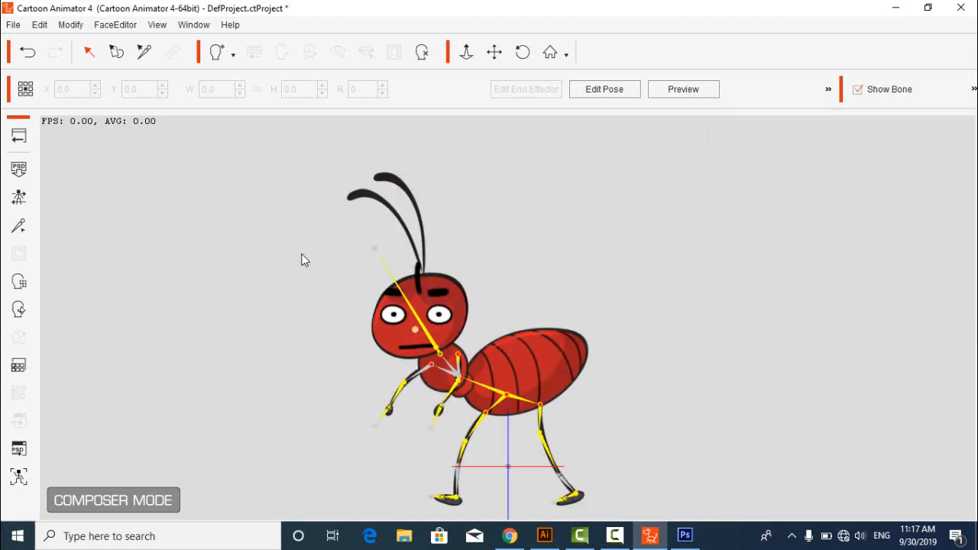
{"action": "left_click", "coordinate": [19, 138]}
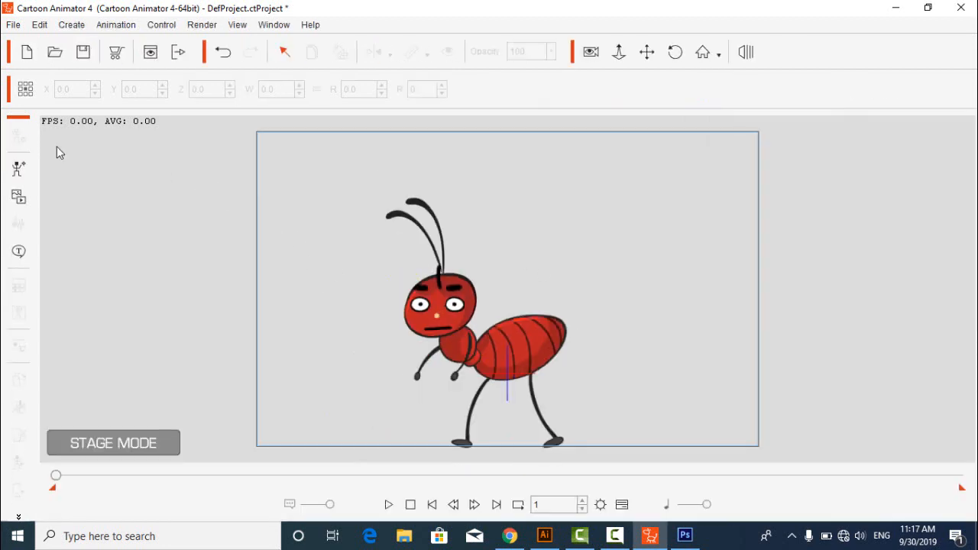
{"action": "left_click_drag", "start_coordinate": [512, 378], "coordinate": [518, 307]}
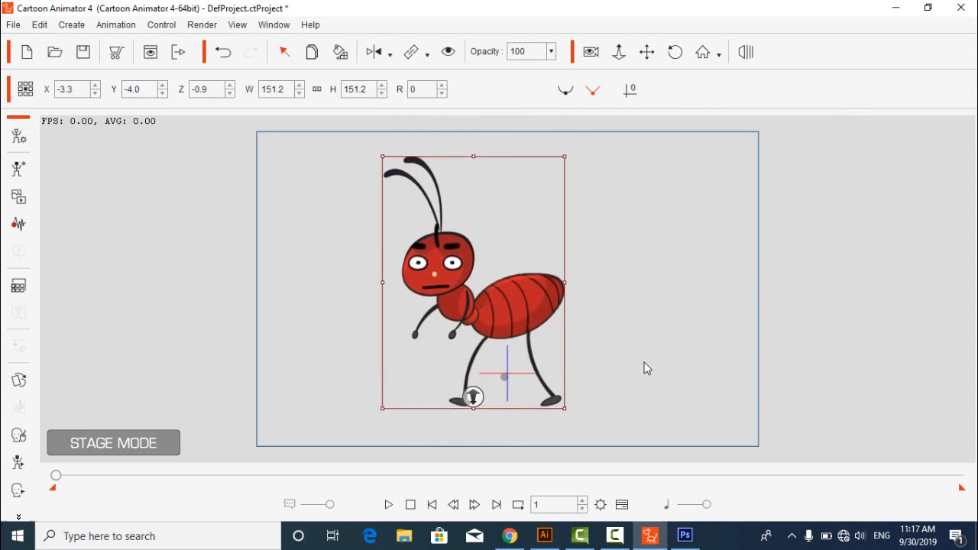